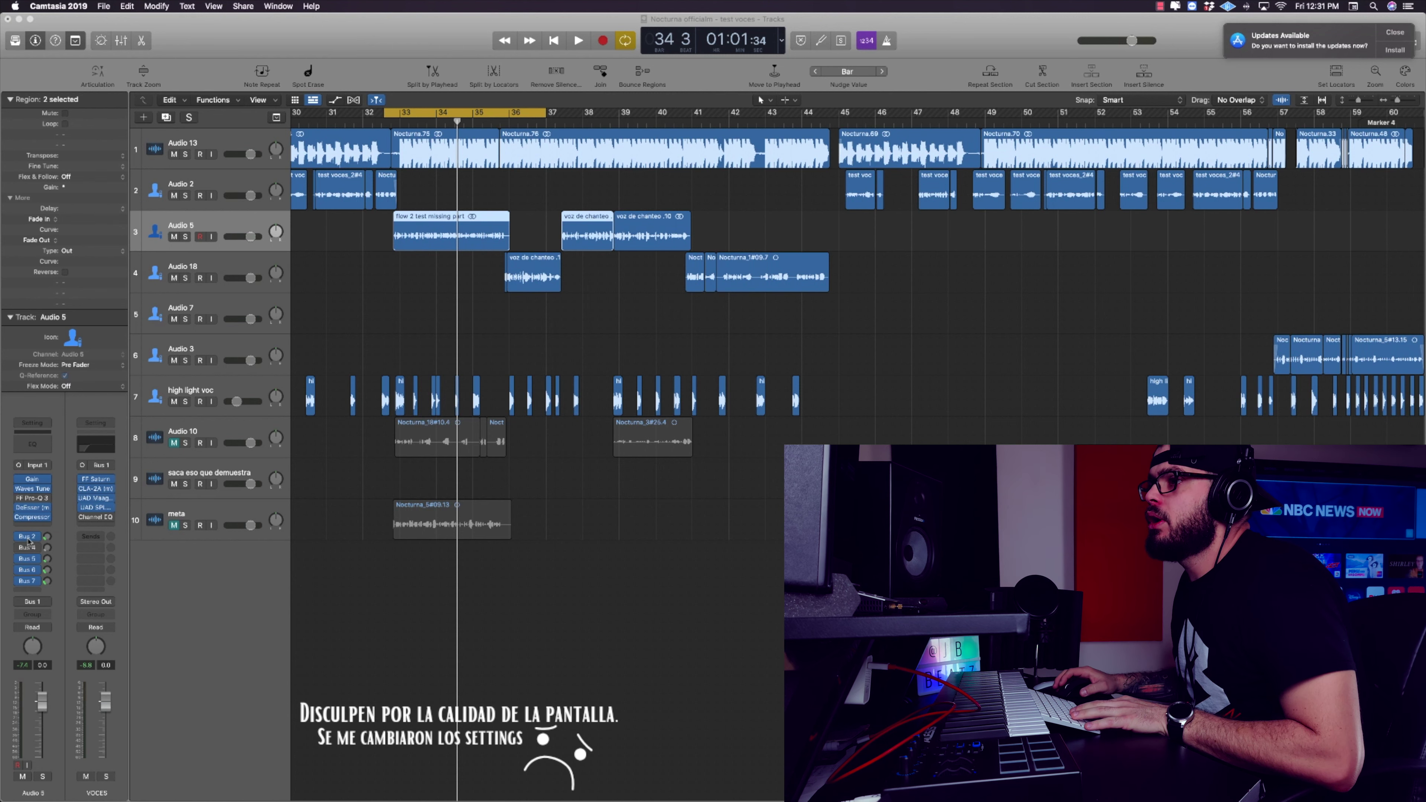
# - Bypass the sends, the VOCES bus inserts and all Audio 5 inserts except Gain, and listen to the vocal soloed
pyautogui.click(17, 580)
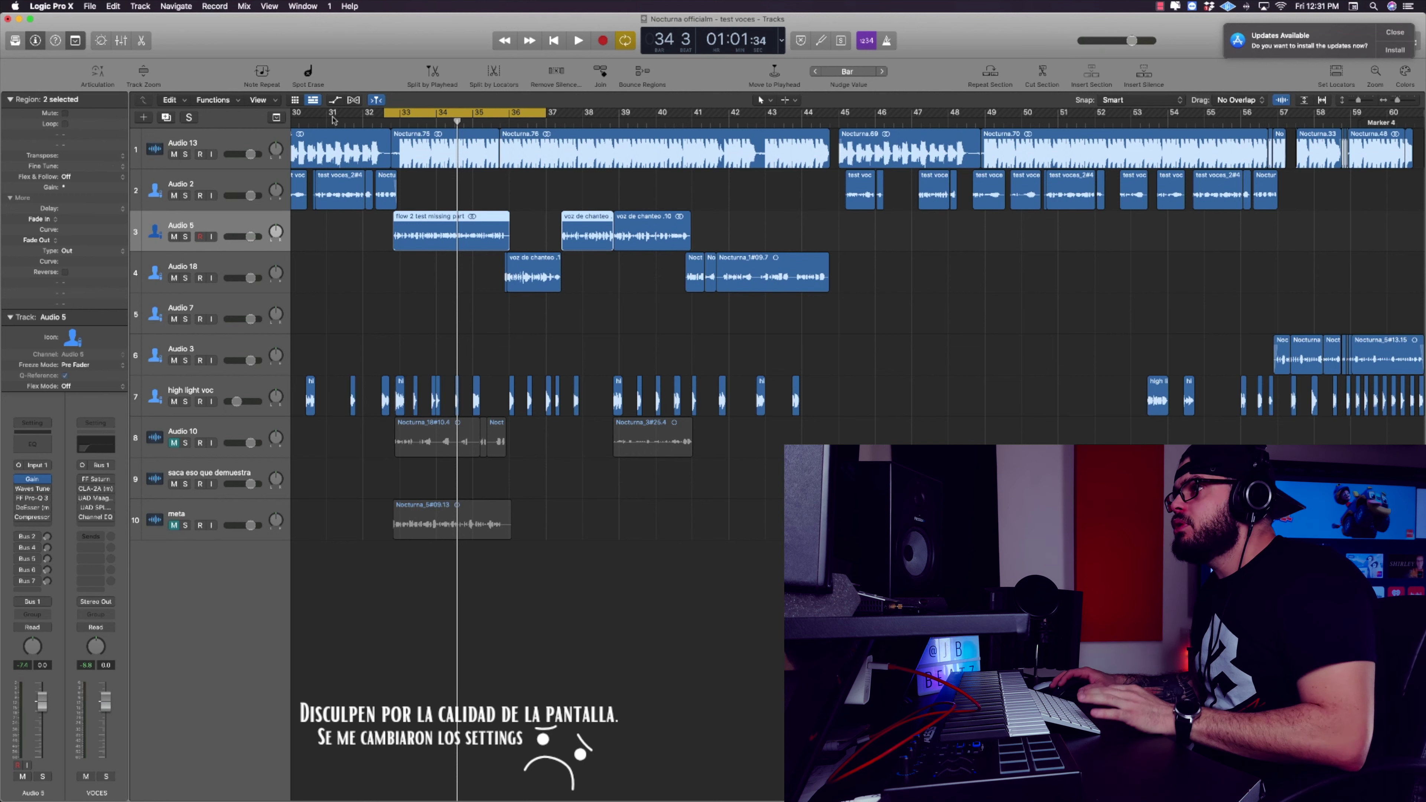
pyautogui.press('s')
pyautogui.press('space')
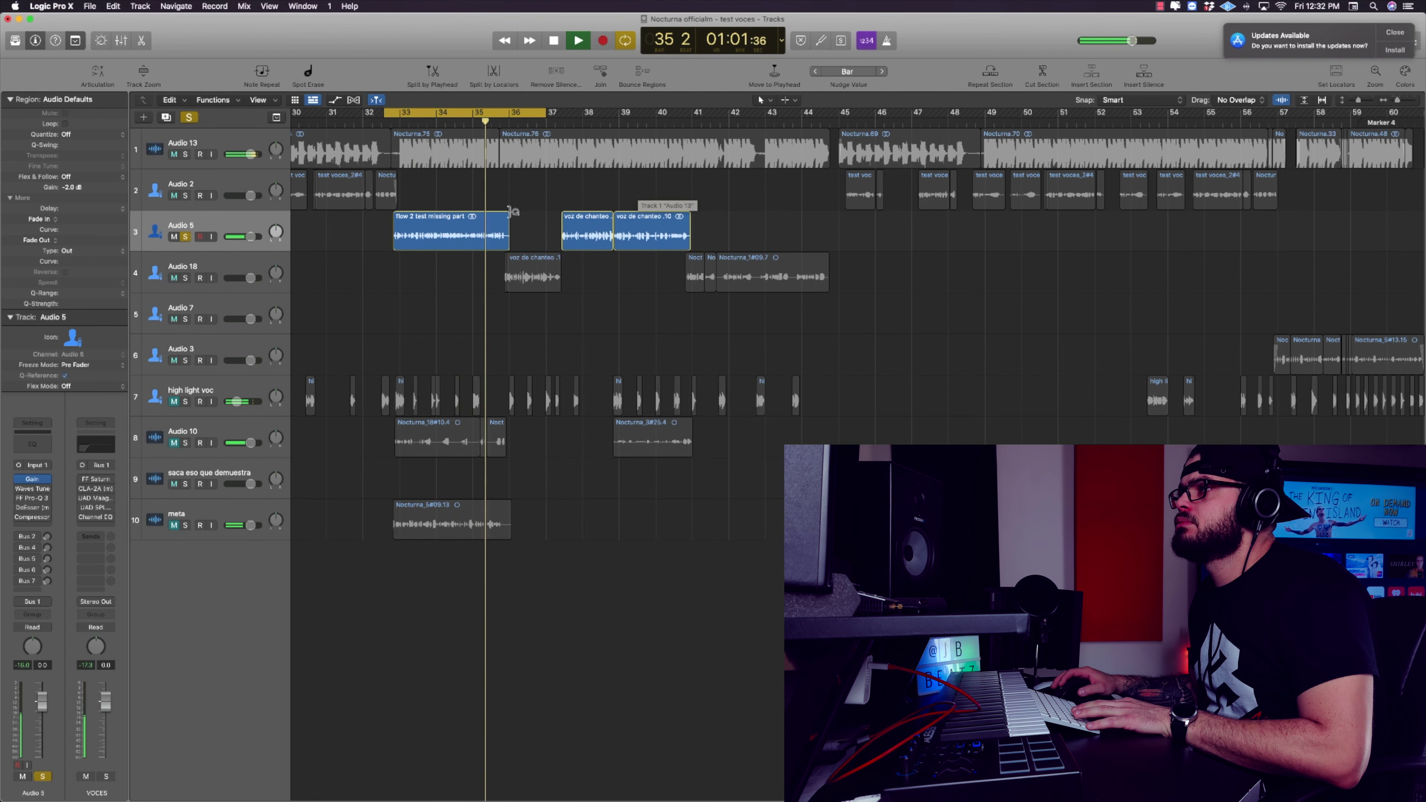
pyautogui.press('space')
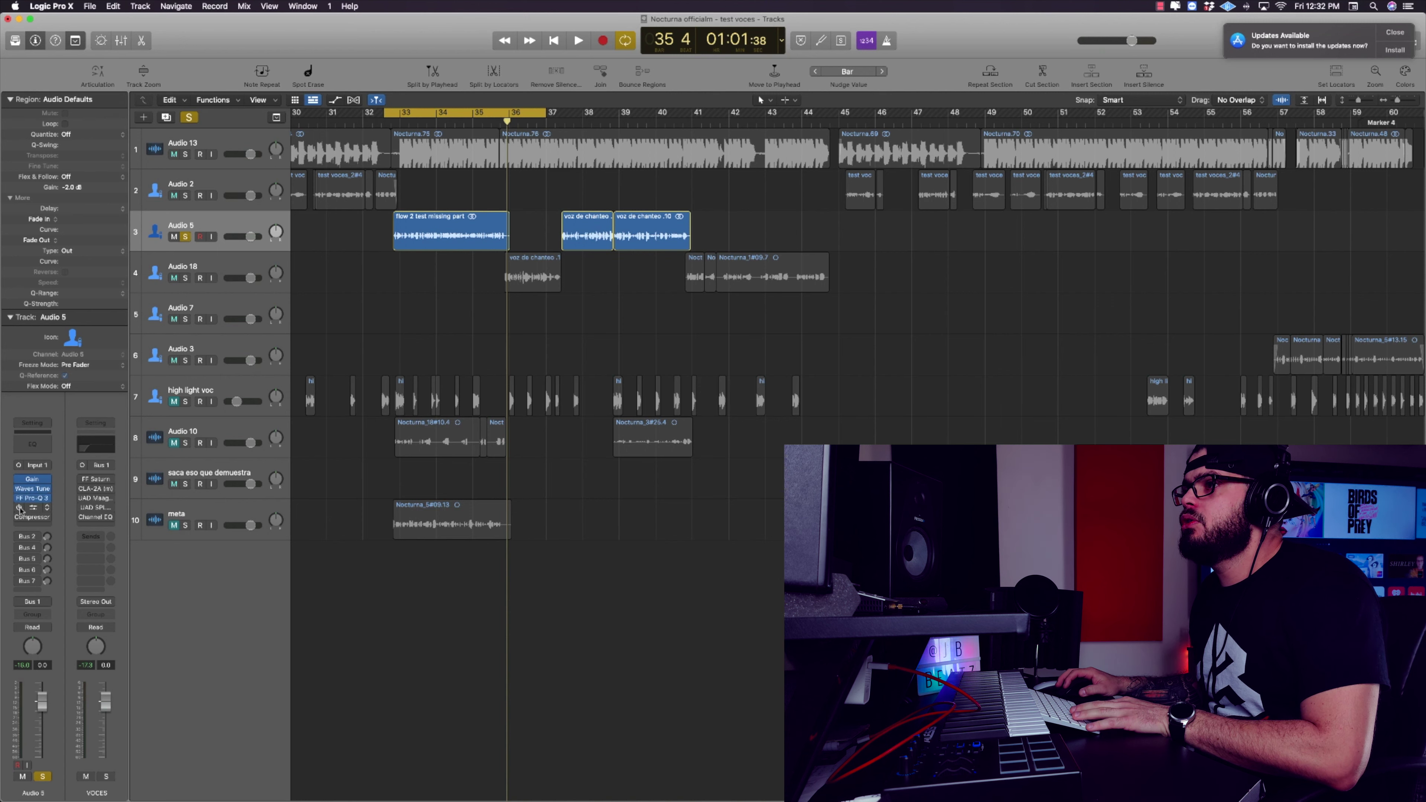
# - Reactivate the Audio 5 inserts and sends and the VOCES bus inserts, and clear the solo
pyautogui.moveTo(20, 537); pyautogui.dragTo(20, 580)
pyautogui.moveTo(82, 523); pyautogui.dragTo(83, 481)
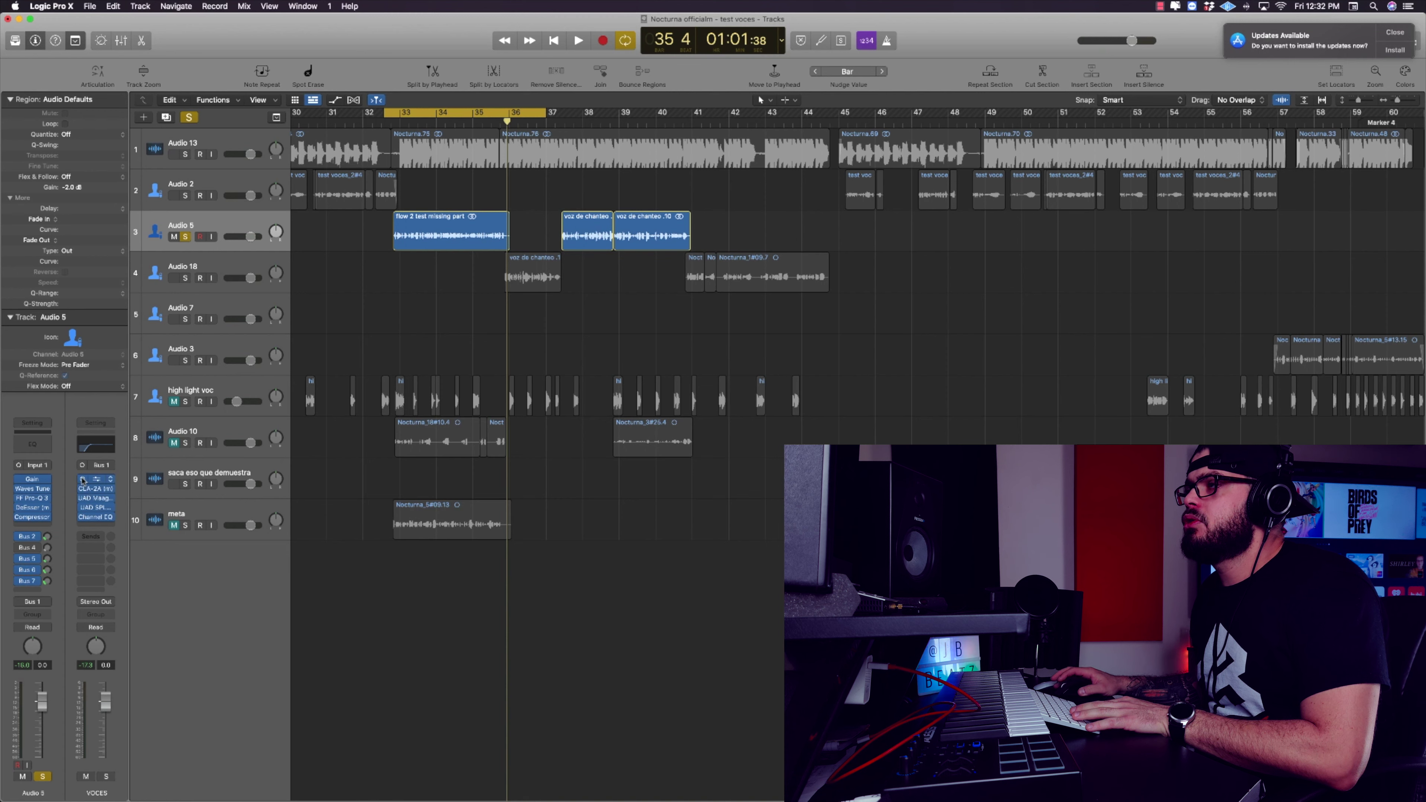
pyautogui.click(189, 117)
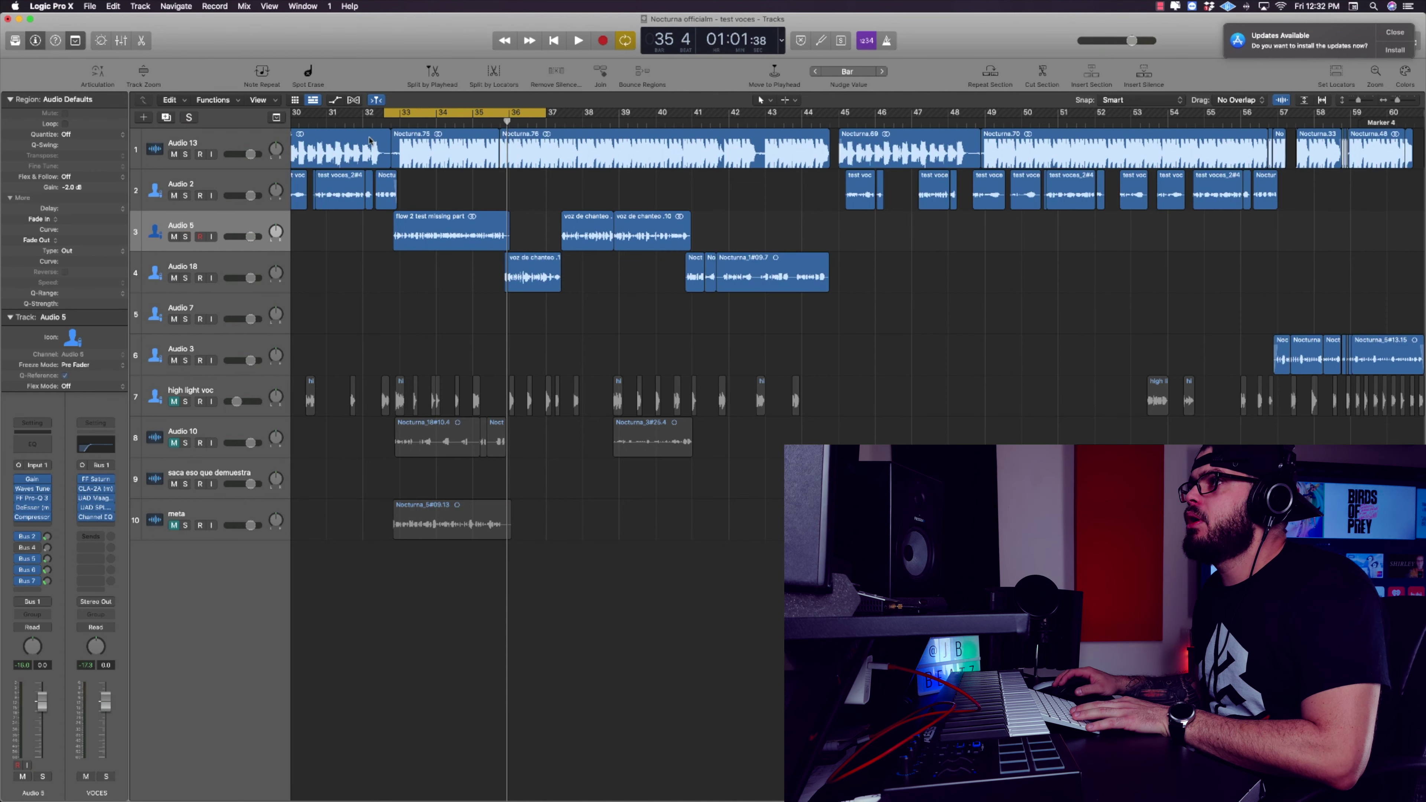
# - Play the cycled section of the full mix to hear the fully processed vocal against the beat
pyautogui.press('space')
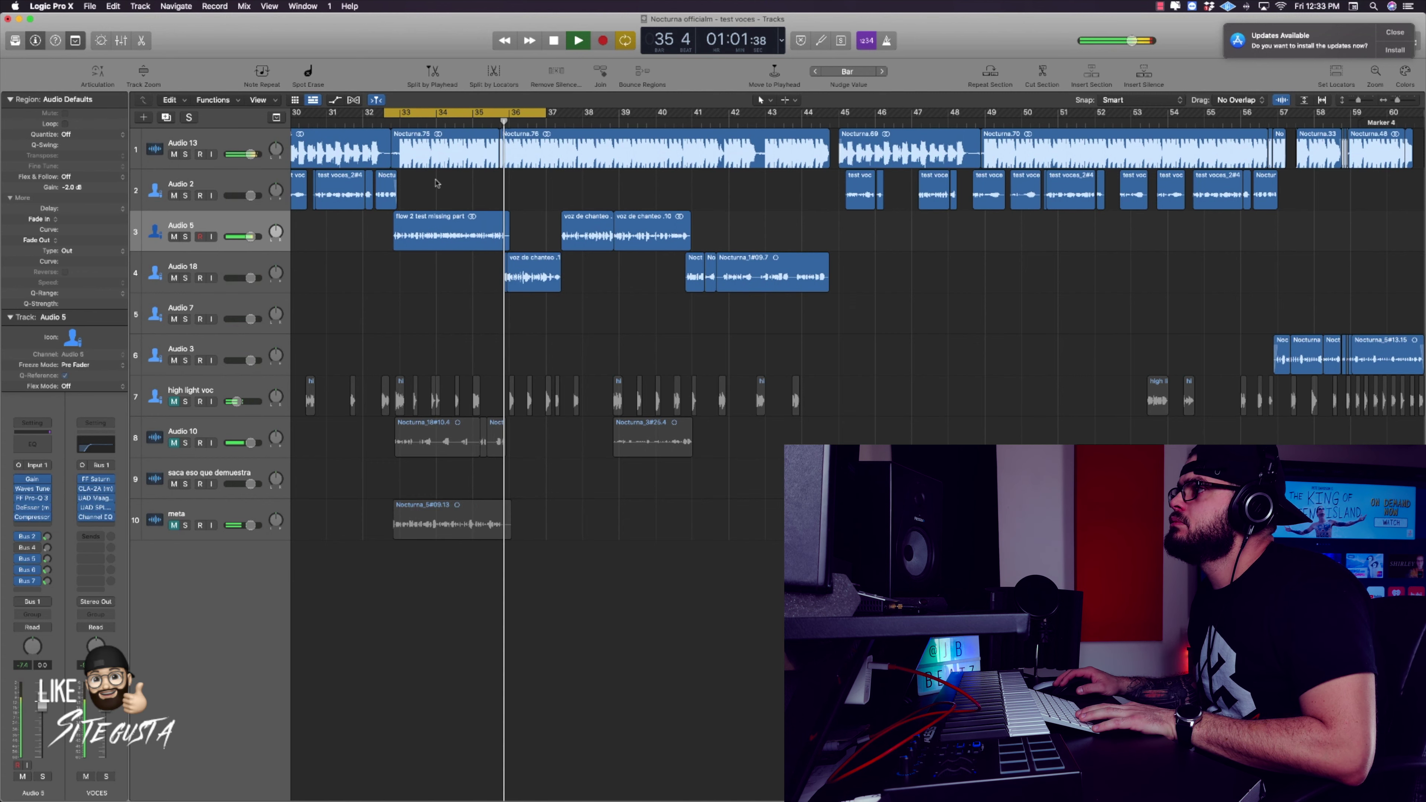
pyautogui.press('space')
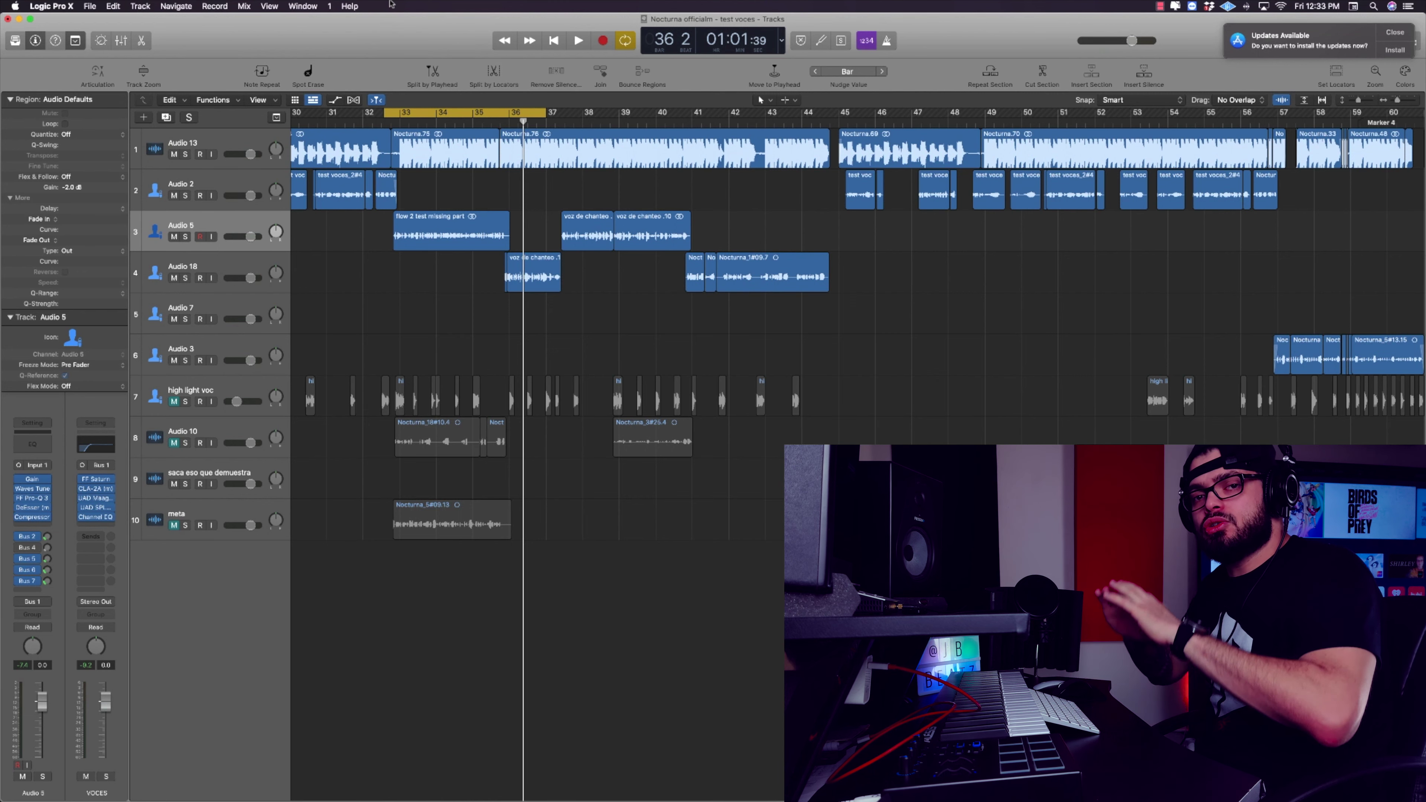
pyautogui.press('space')
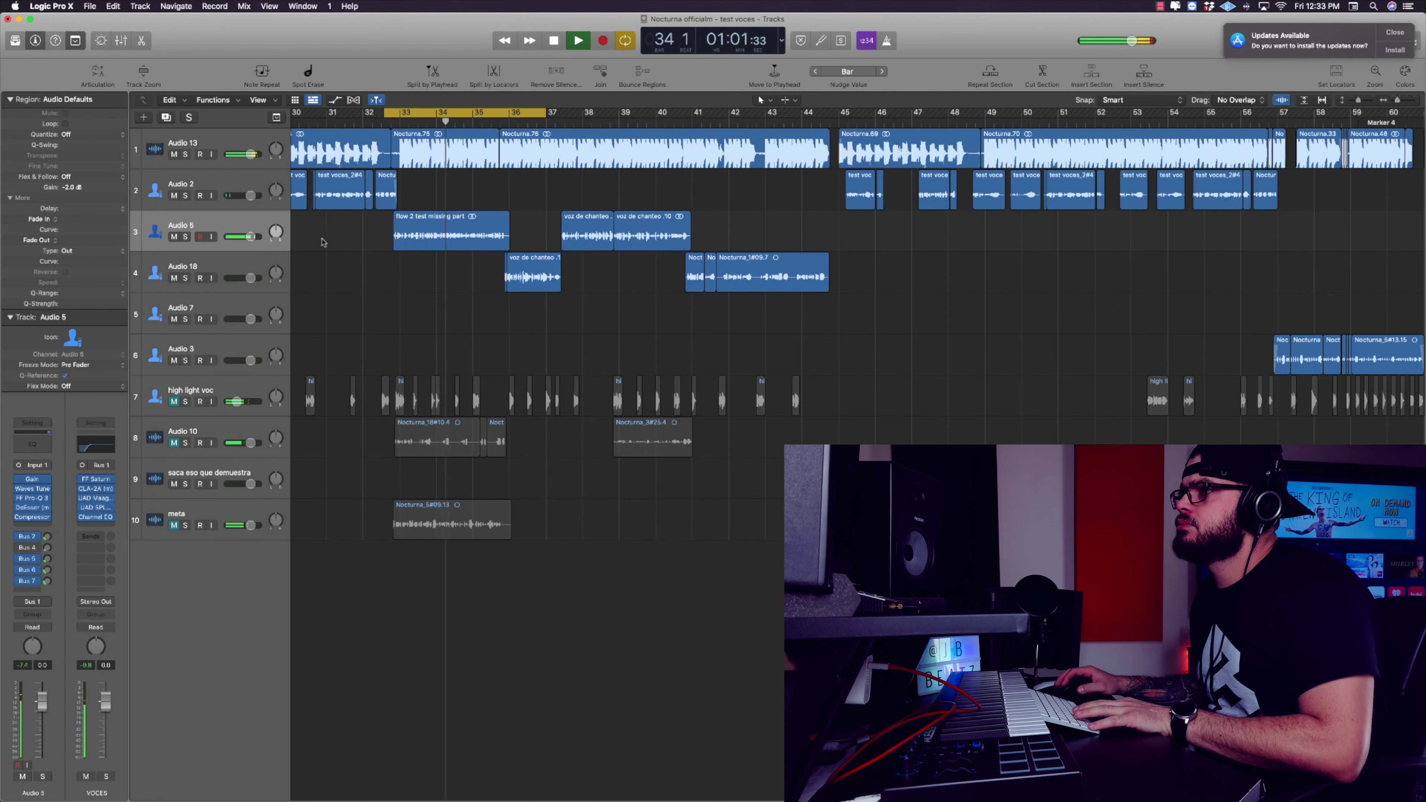
pyautogui.press('space')
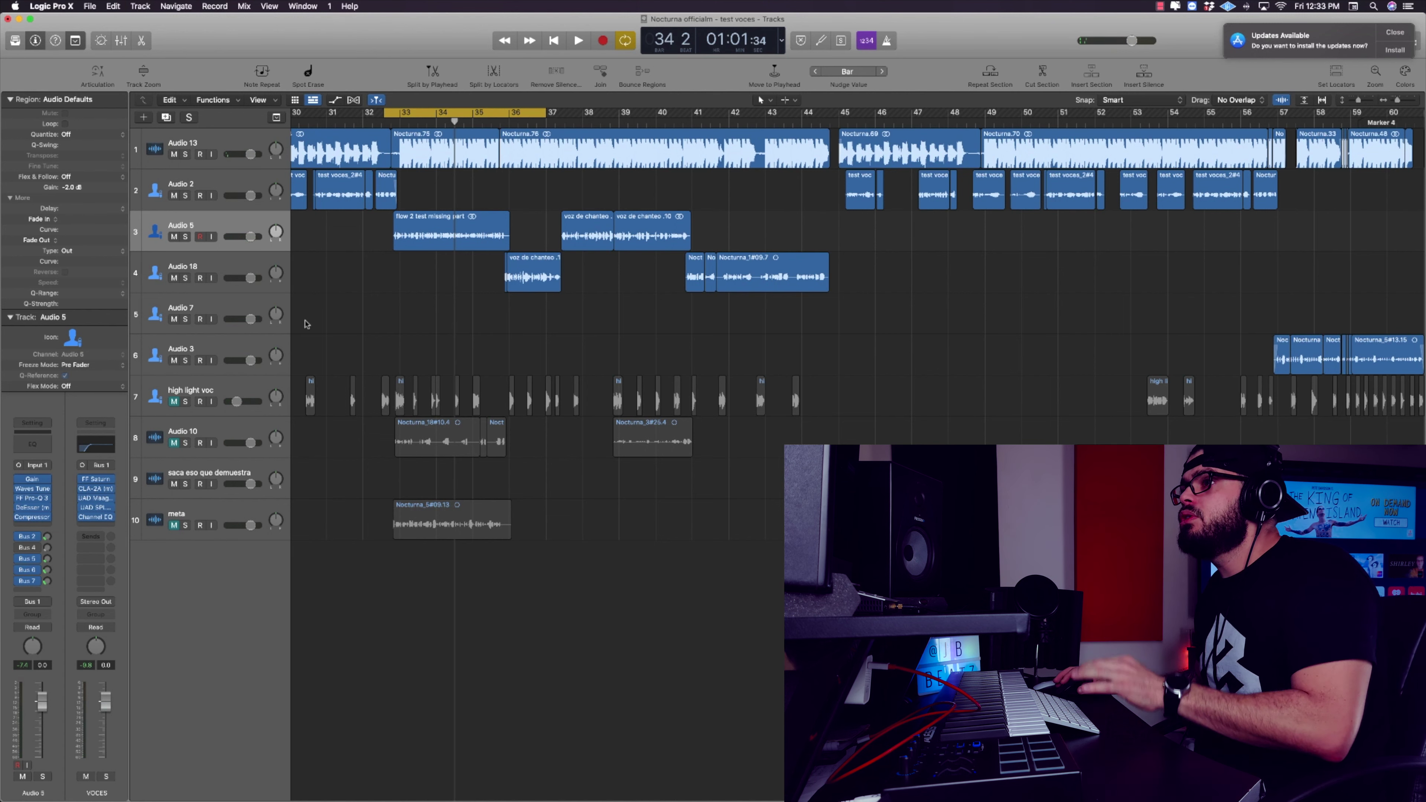
# - Open the FF Pro-Q 3 equalizer on Audio 5 and compare the vocal in the mix with the EQ active and bypassed
pyautogui.click(33, 499)
pyautogui.moveTo(619, 157); pyautogui.dragTo(812, 213)
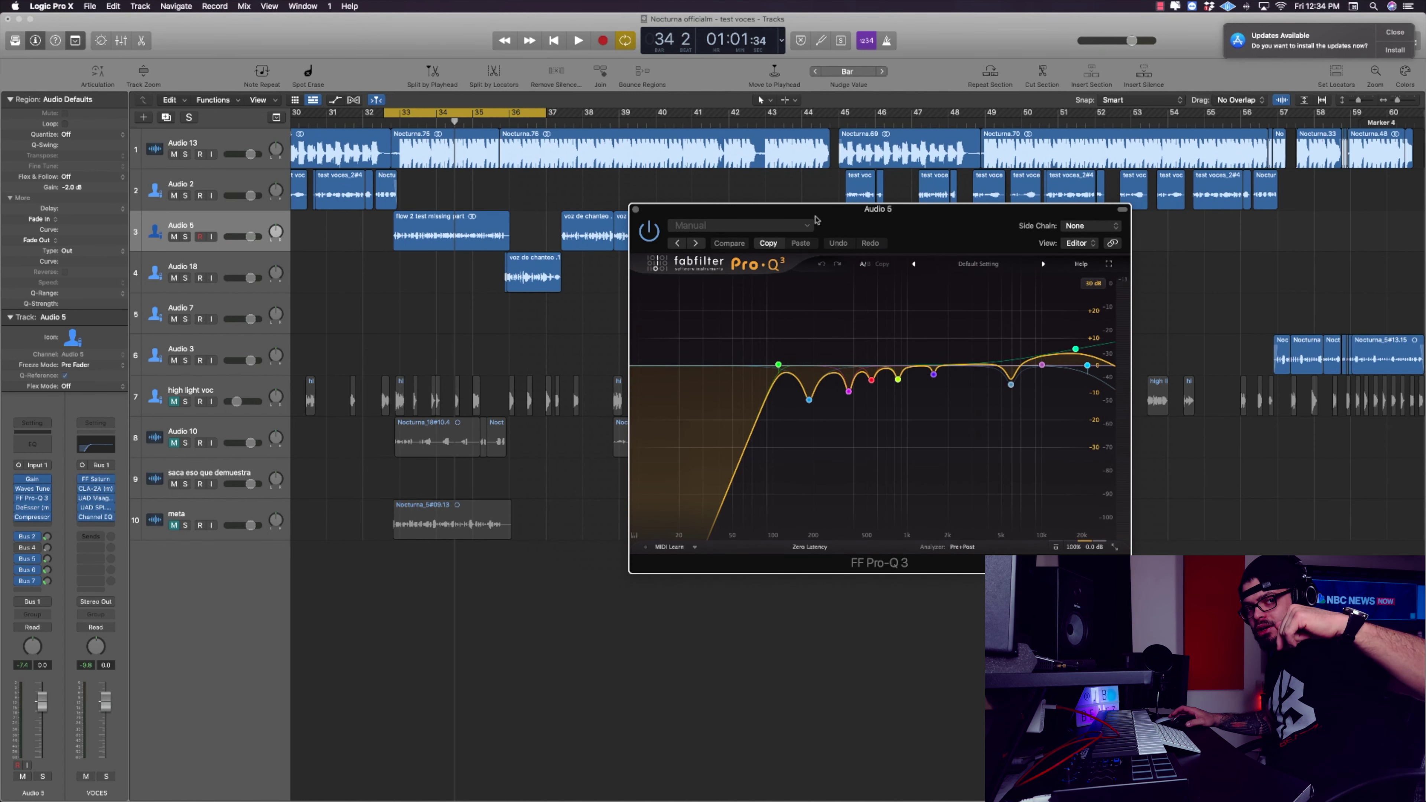
pyautogui.moveTo(916, 232); pyautogui.dragTo(972, 261)
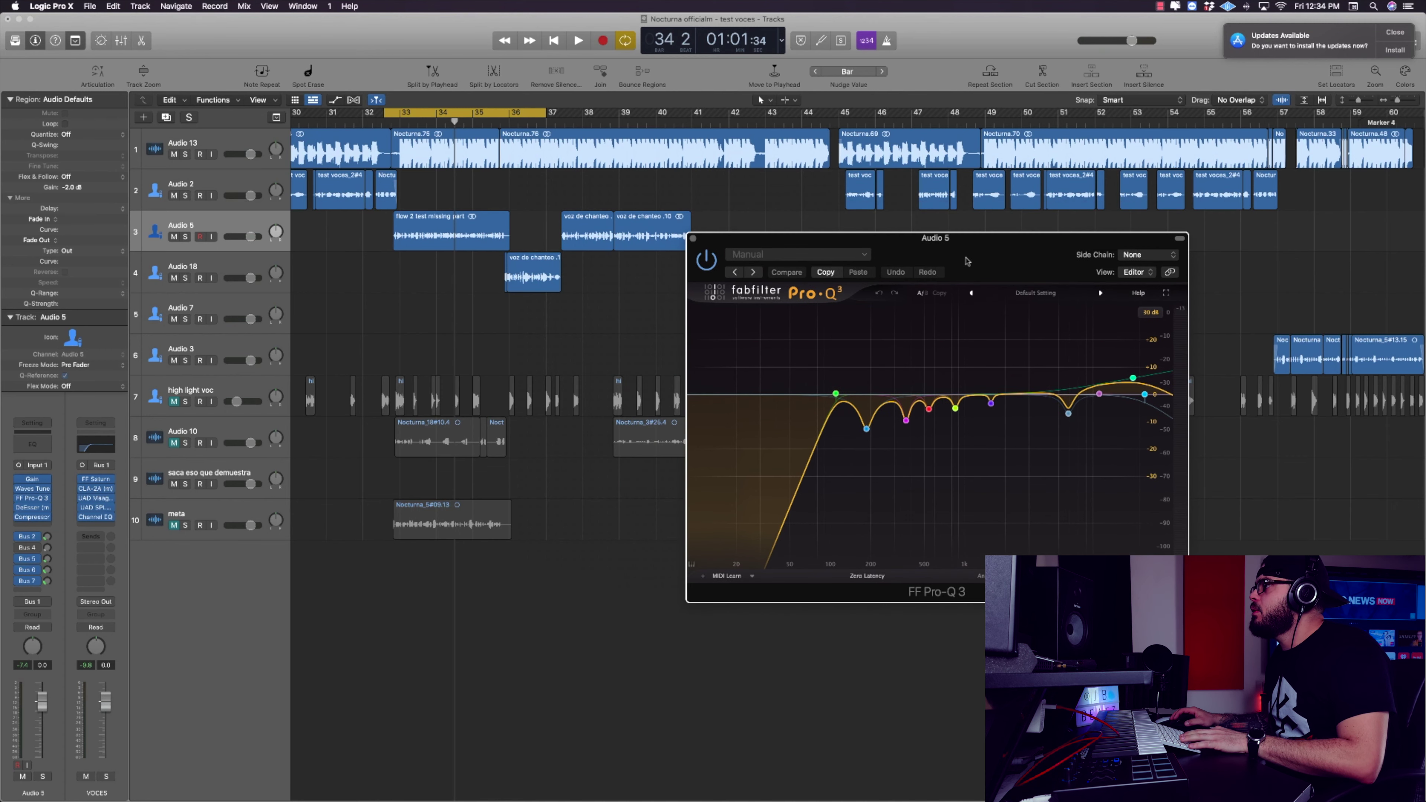
pyautogui.press('space')
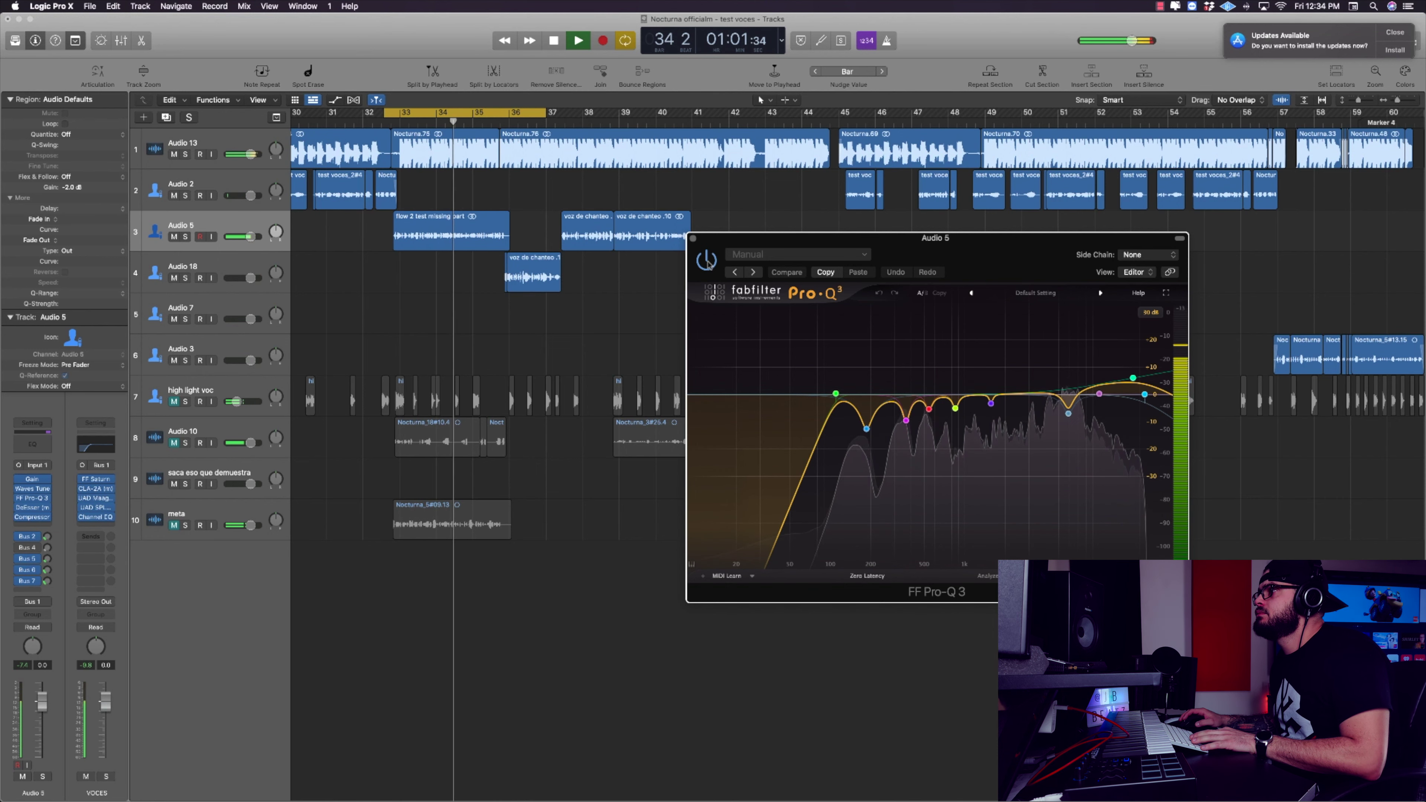
pyautogui.press('space')
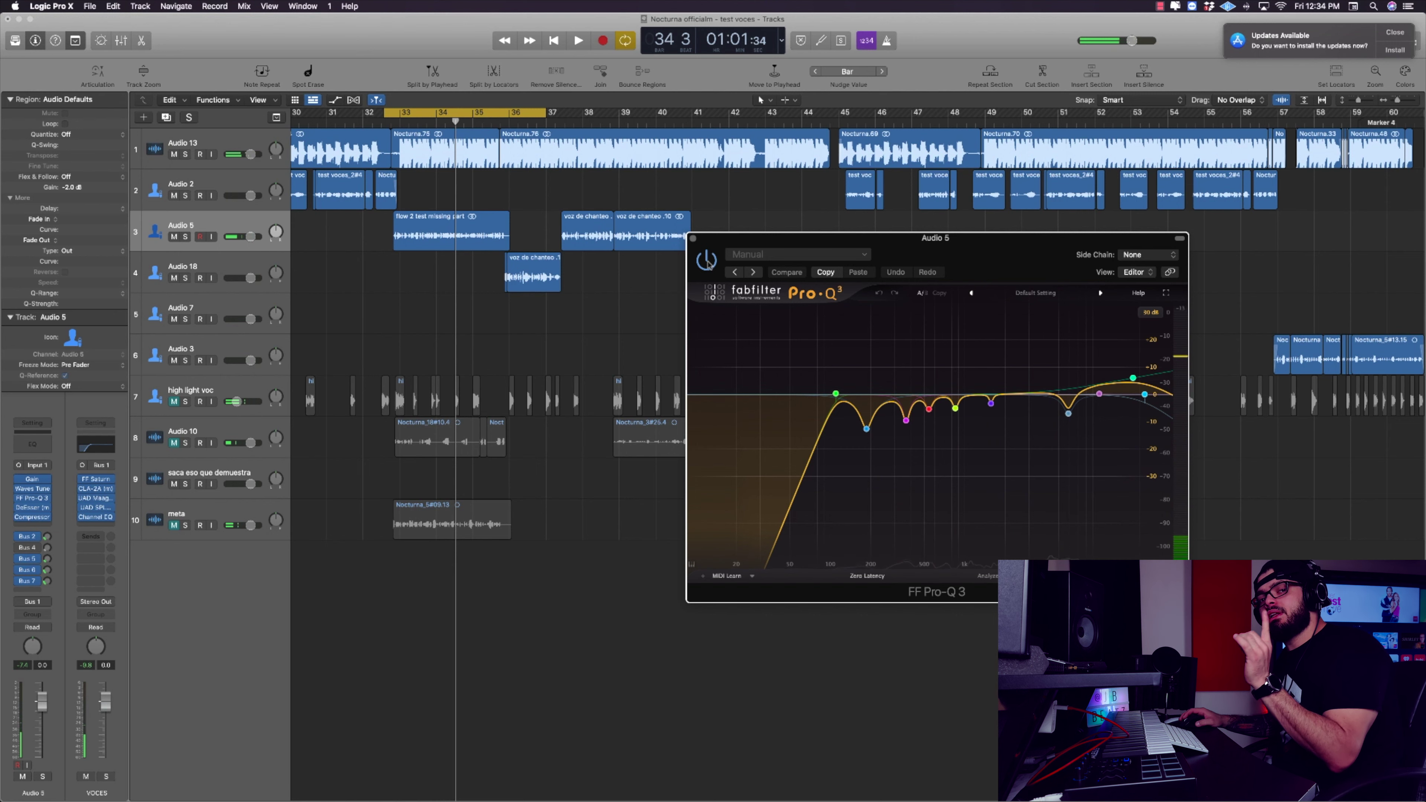
pyautogui.press('space')
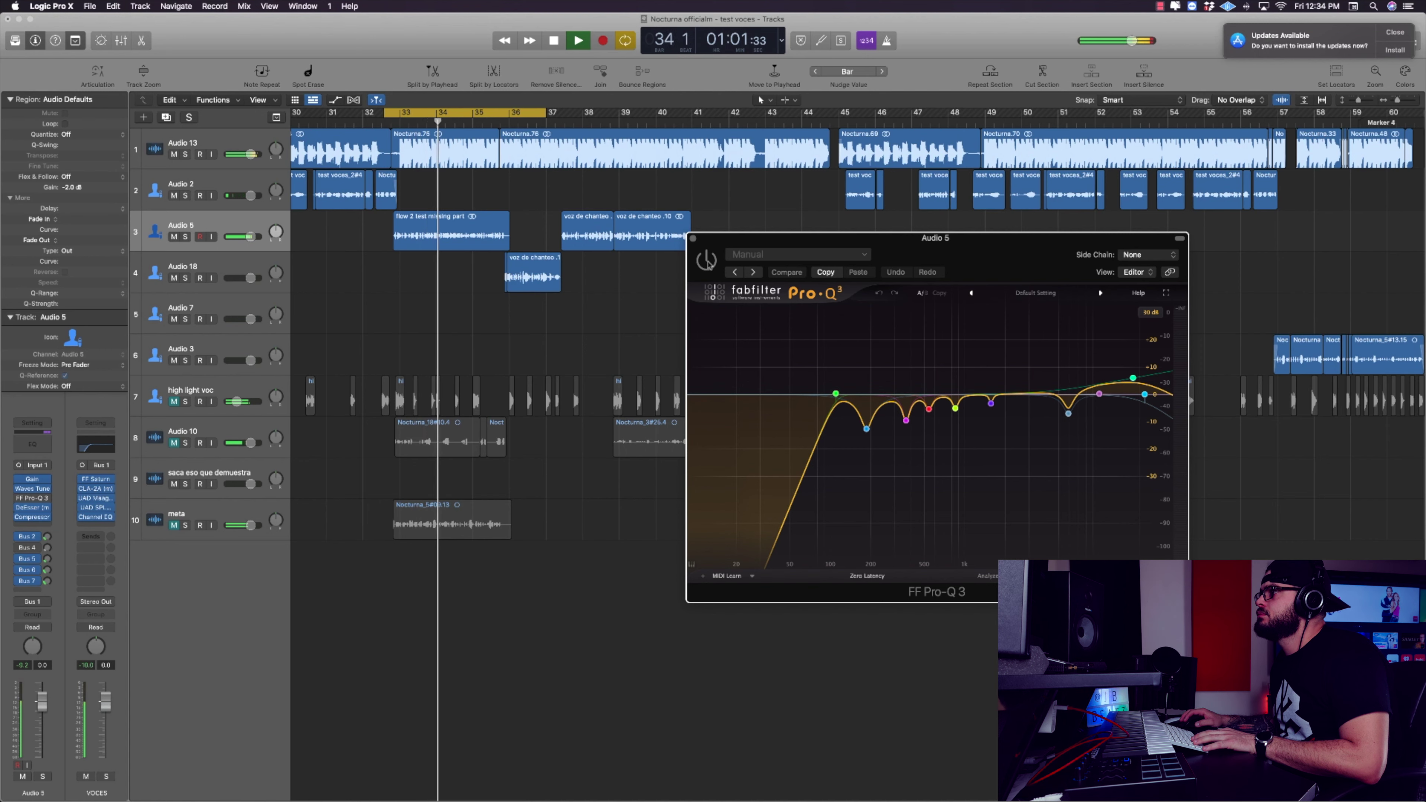
pyautogui.press('space')
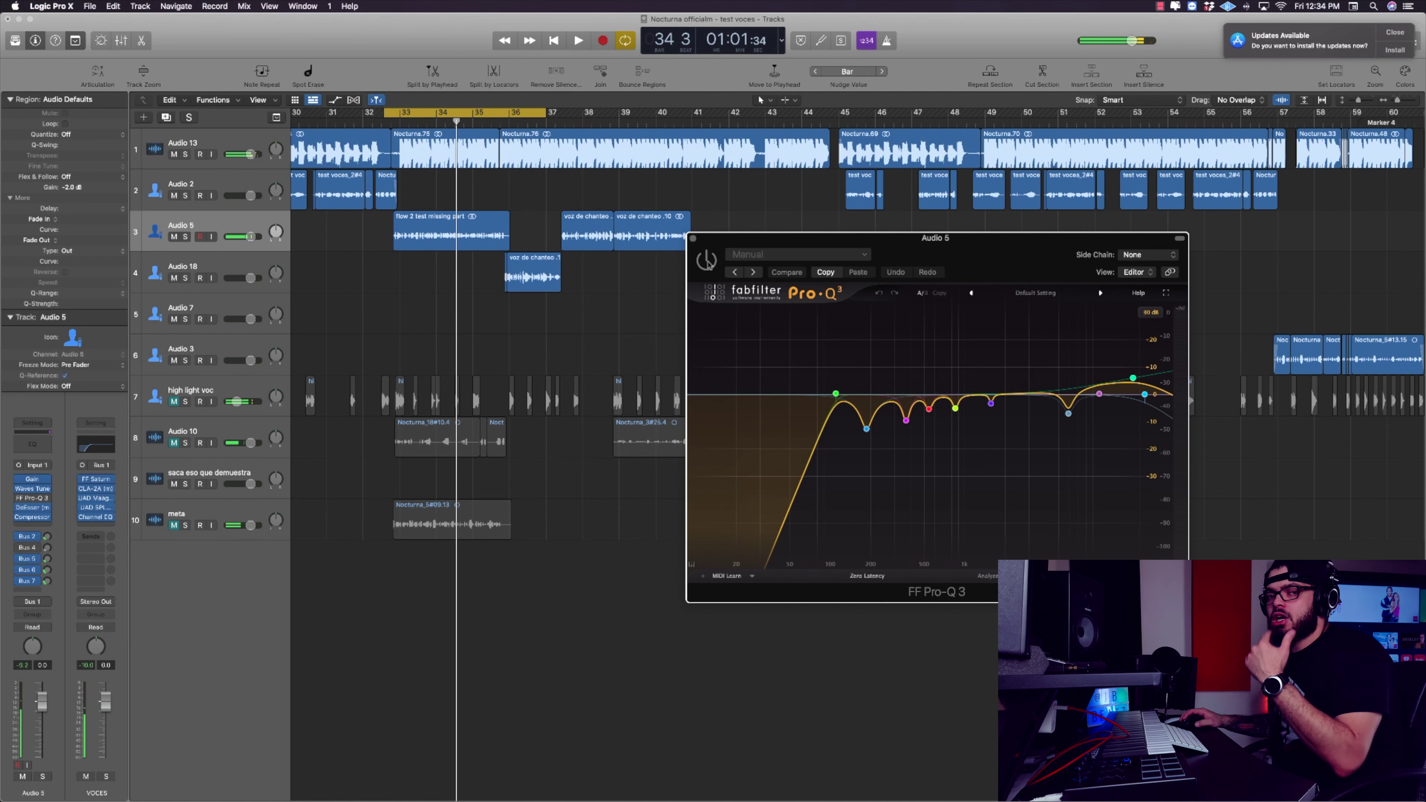
pyautogui.press('space')
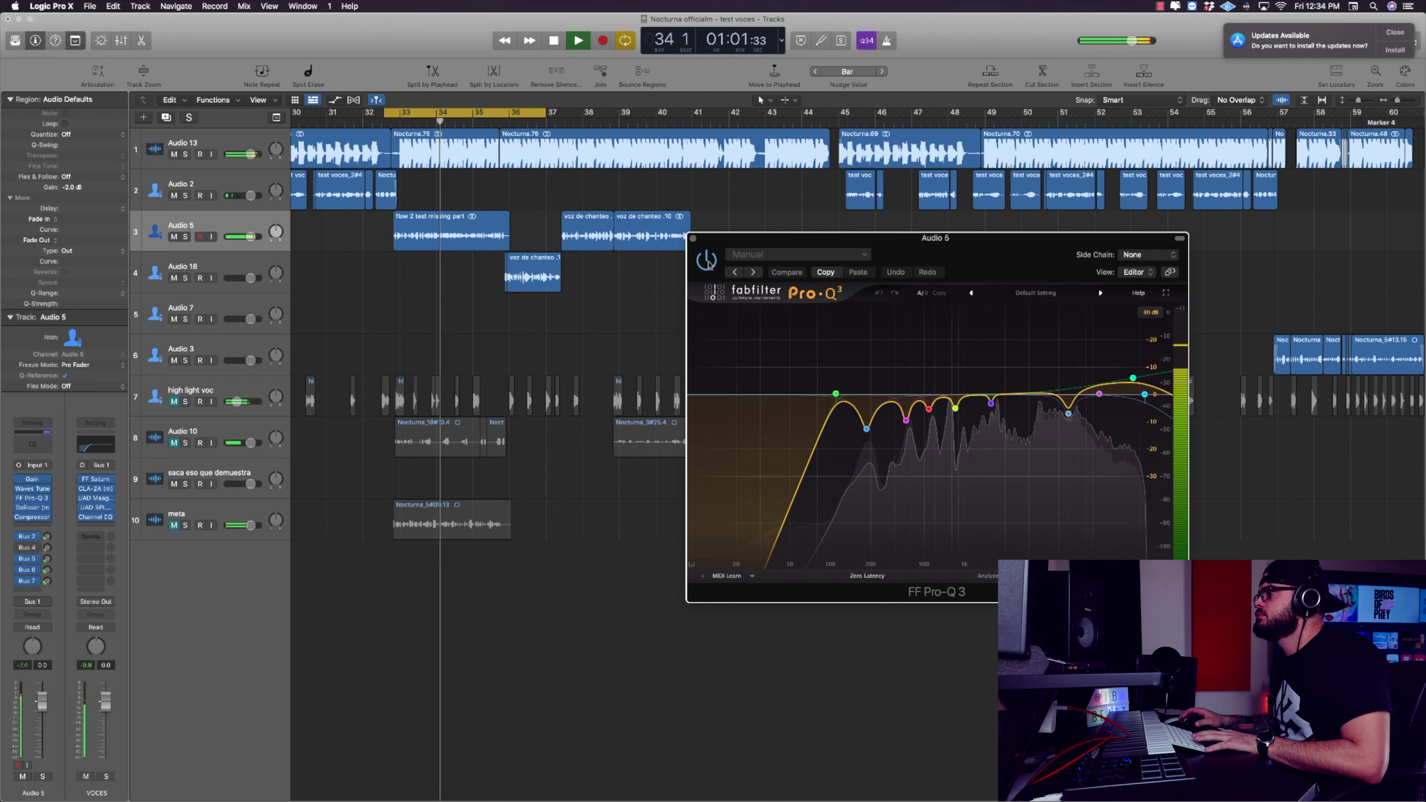
pyautogui.press('space')
pyautogui.moveTo(750, 243); pyautogui.dragTo(518, 337)
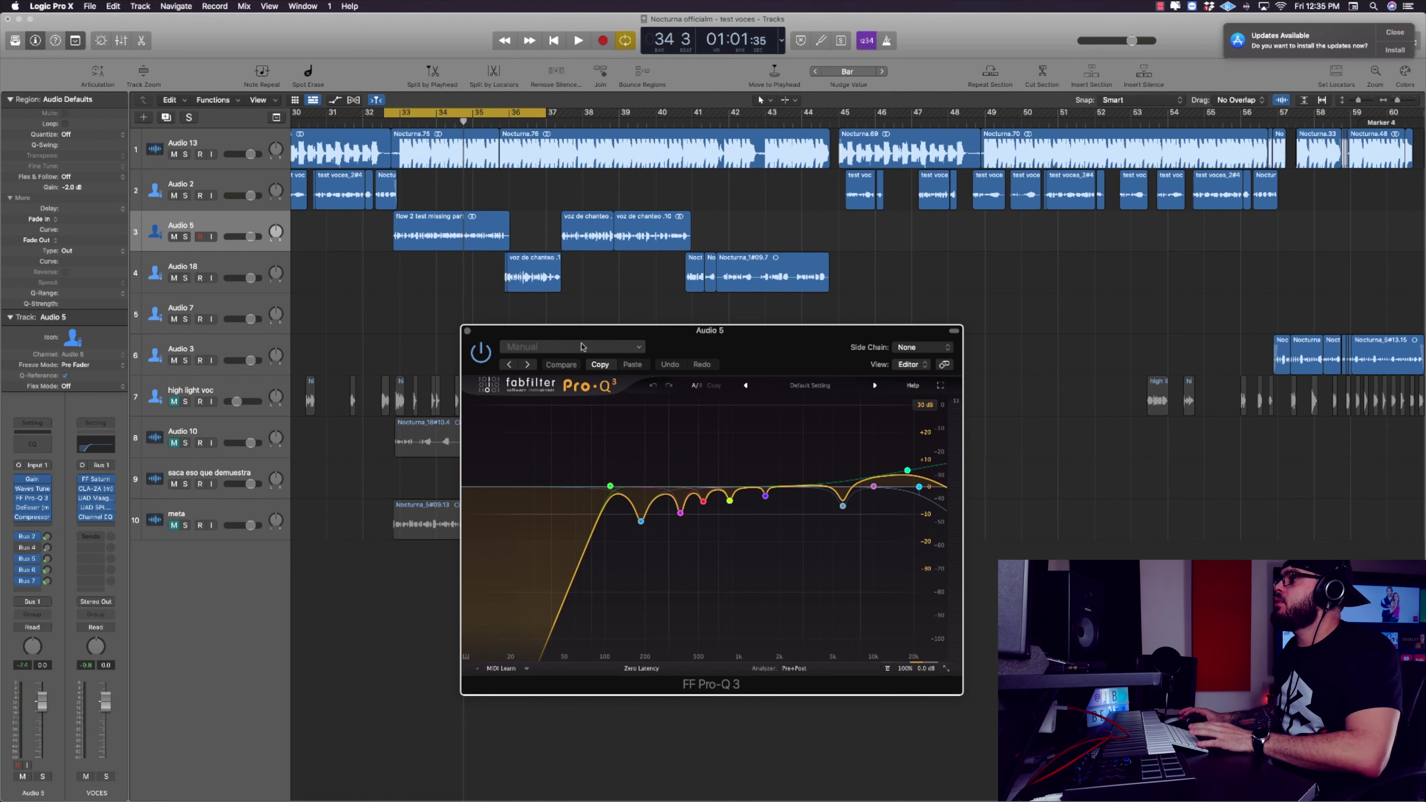
pyautogui.moveTo(781, 349); pyautogui.dragTo(668, 302)
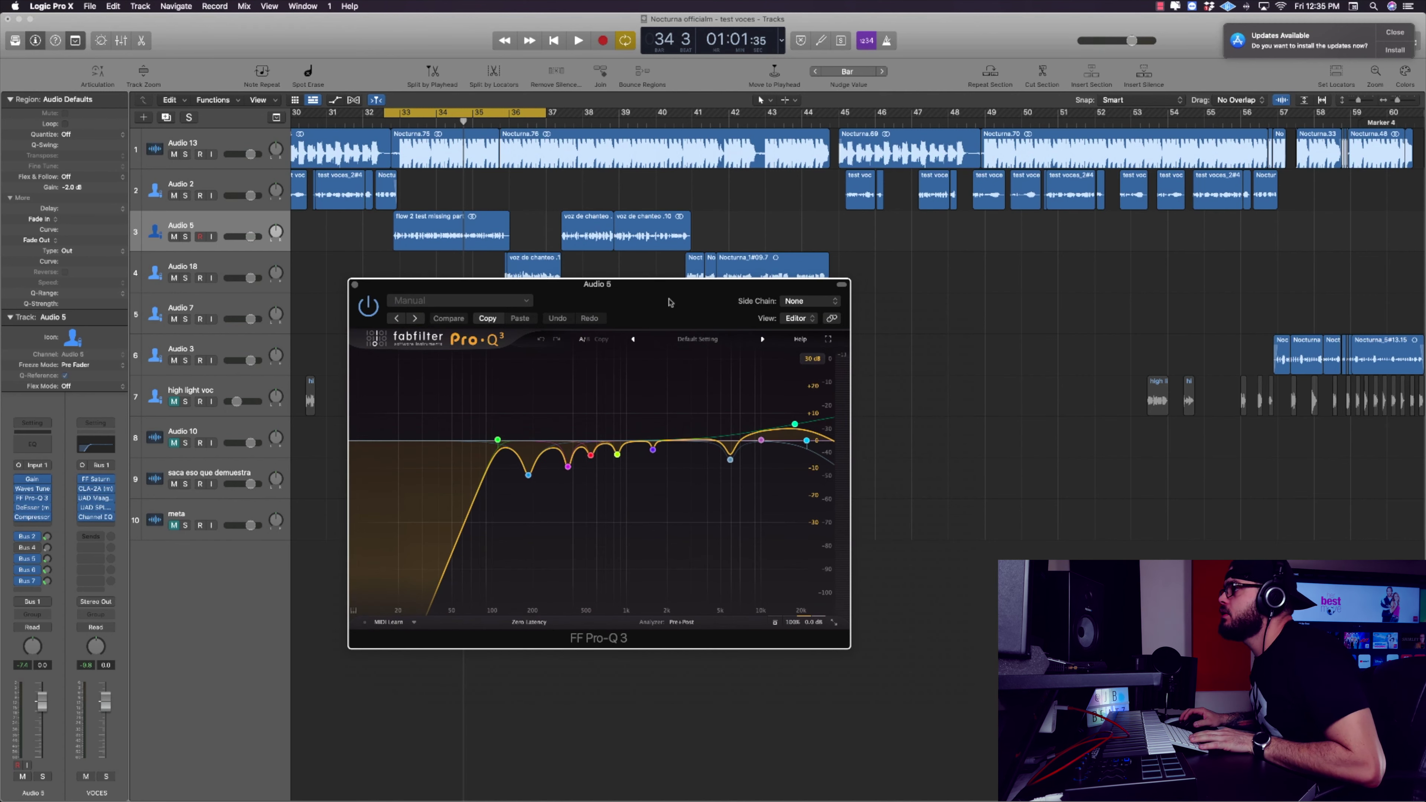
pyautogui.click(354, 285)
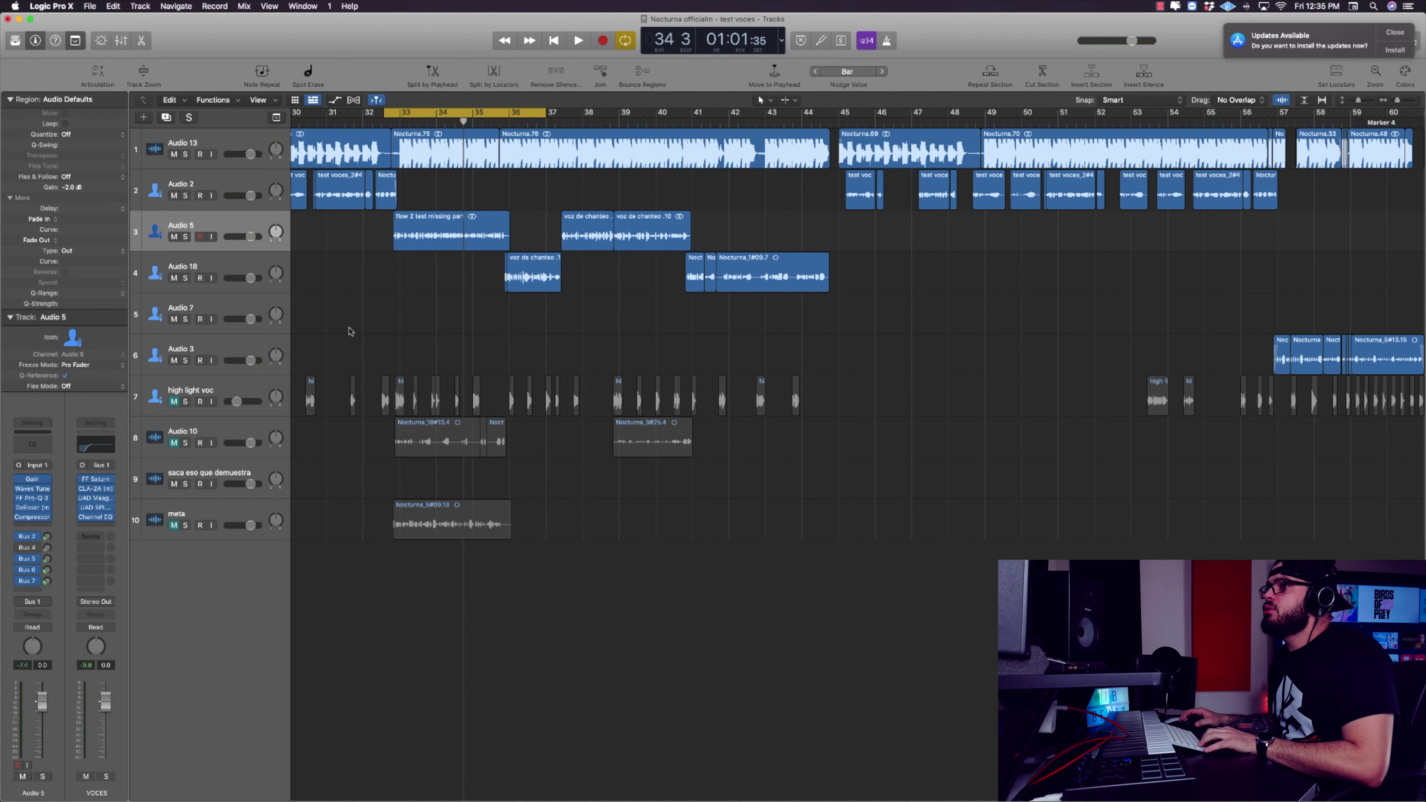
# - Examine the Gain insert on Audio 5 and select the "flow 2 test missing part" region
pyautogui.press('cmd+Right')
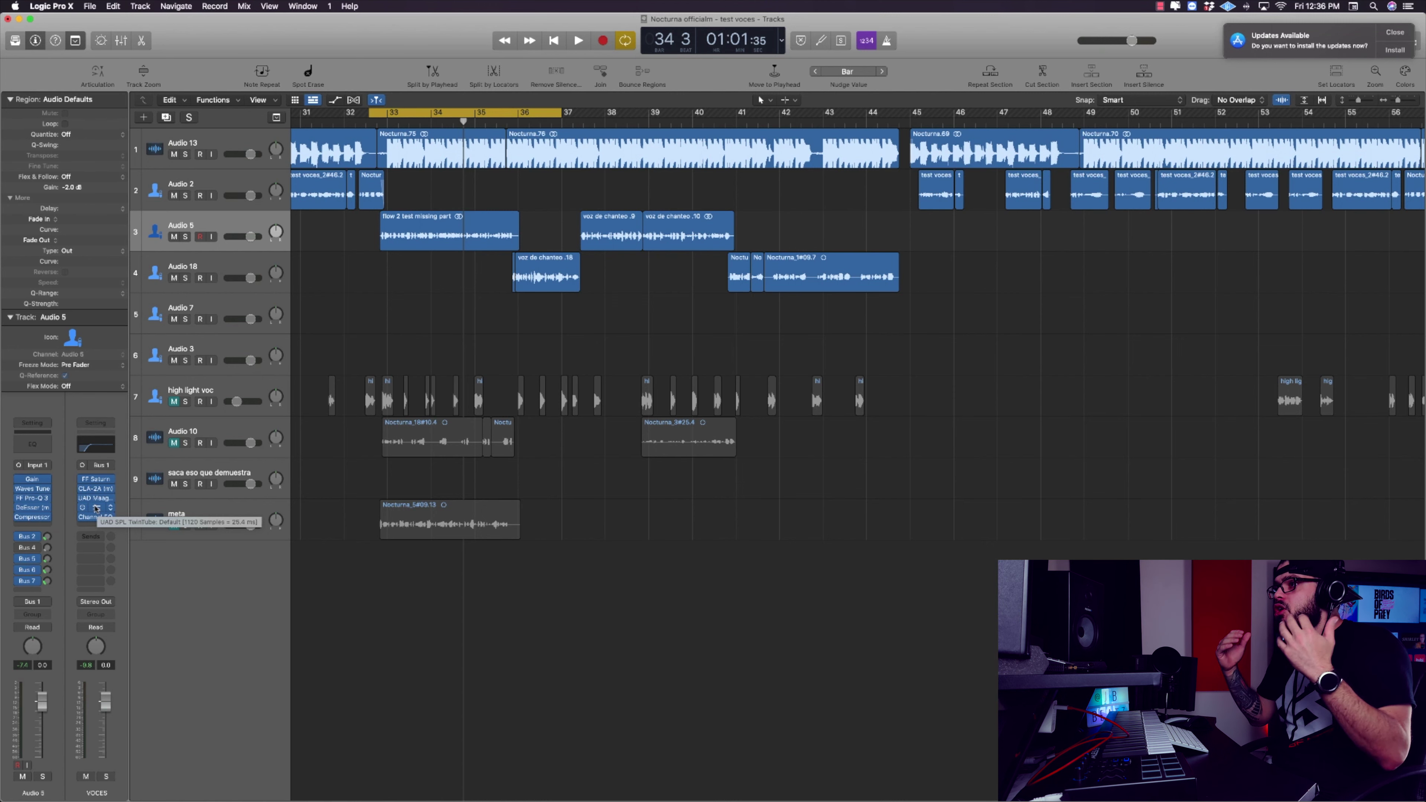
pyautogui.click(32, 479)
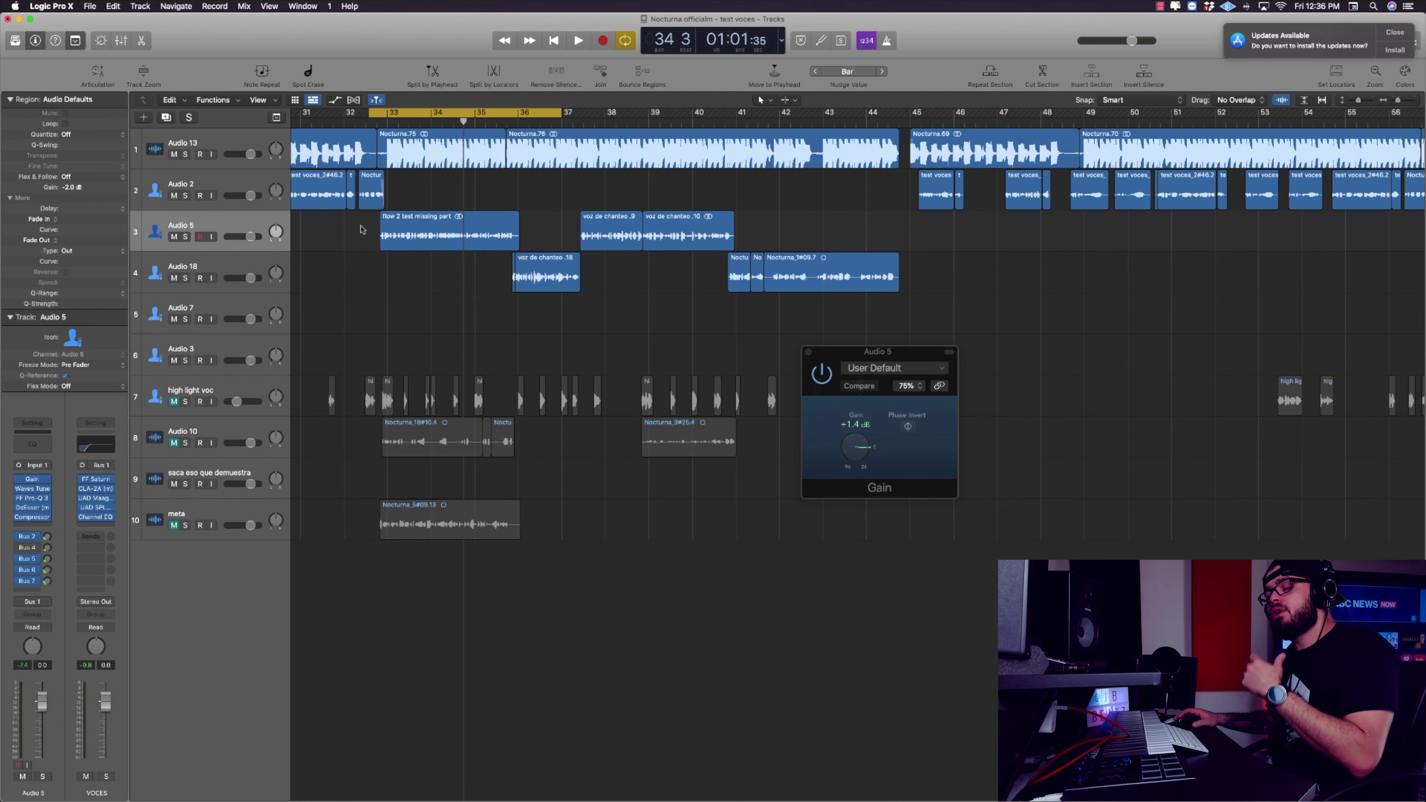
pyautogui.click(380, 236)
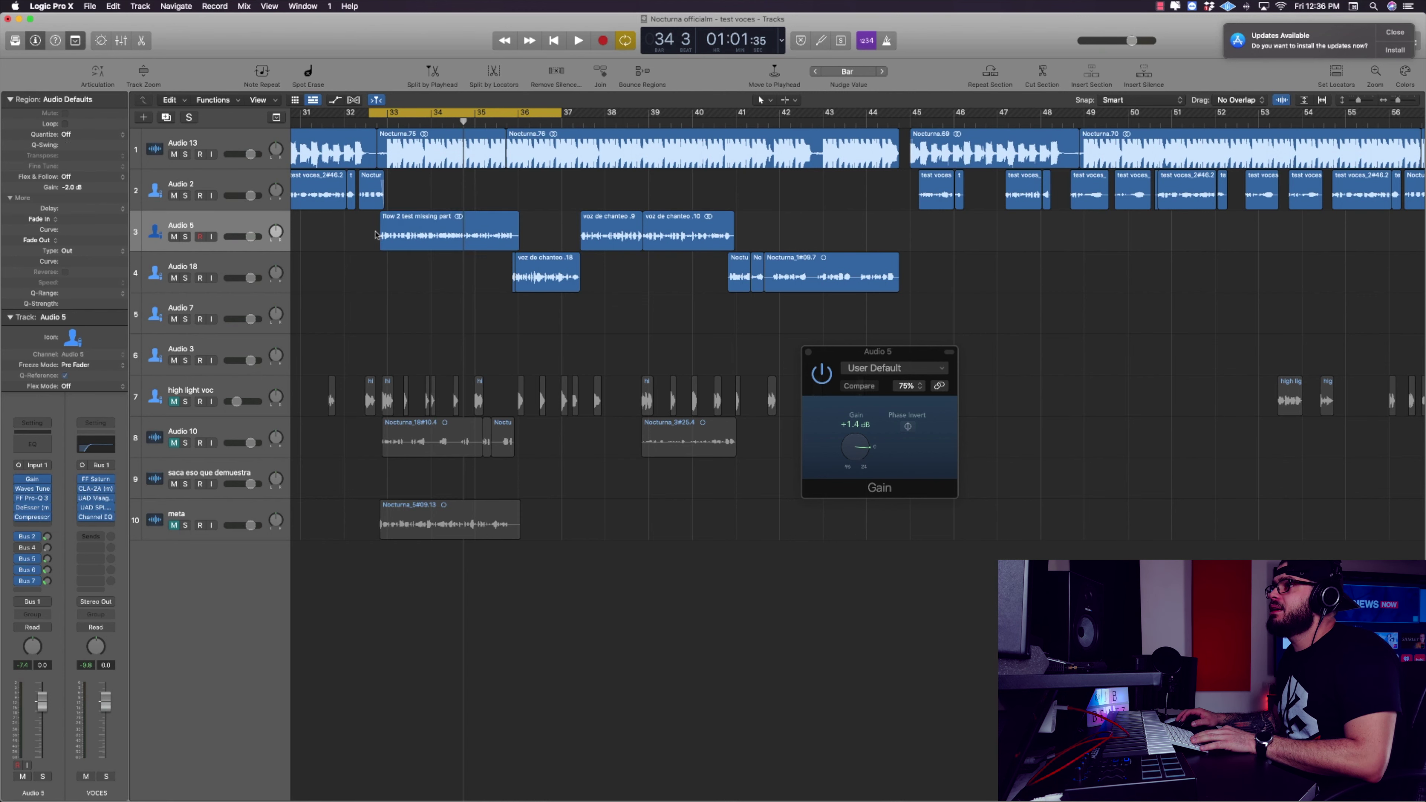
pyautogui.moveTo(371, 231); pyautogui.dragTo(524, 247)
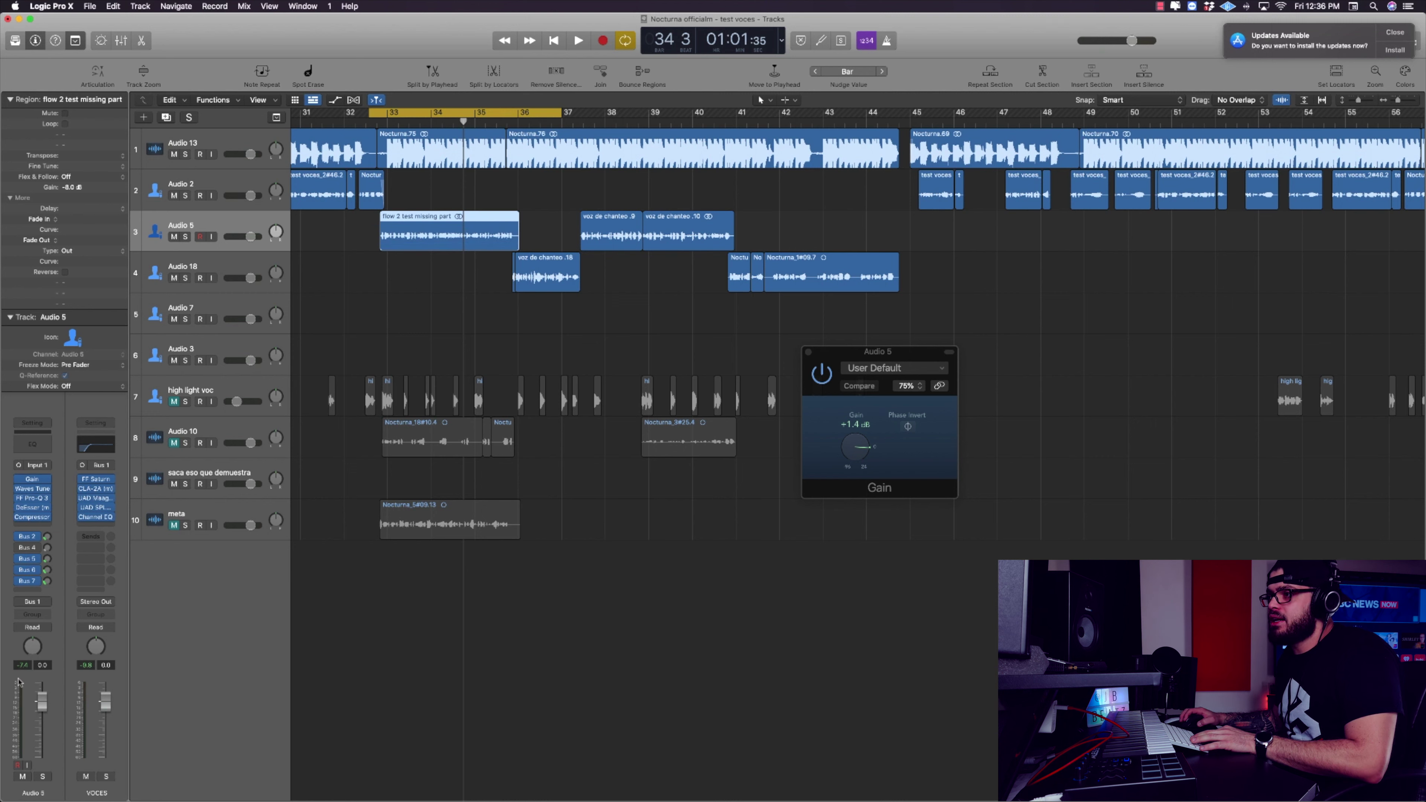
pyautogui.click(810, 355)
pyautogui.click(809, 353)
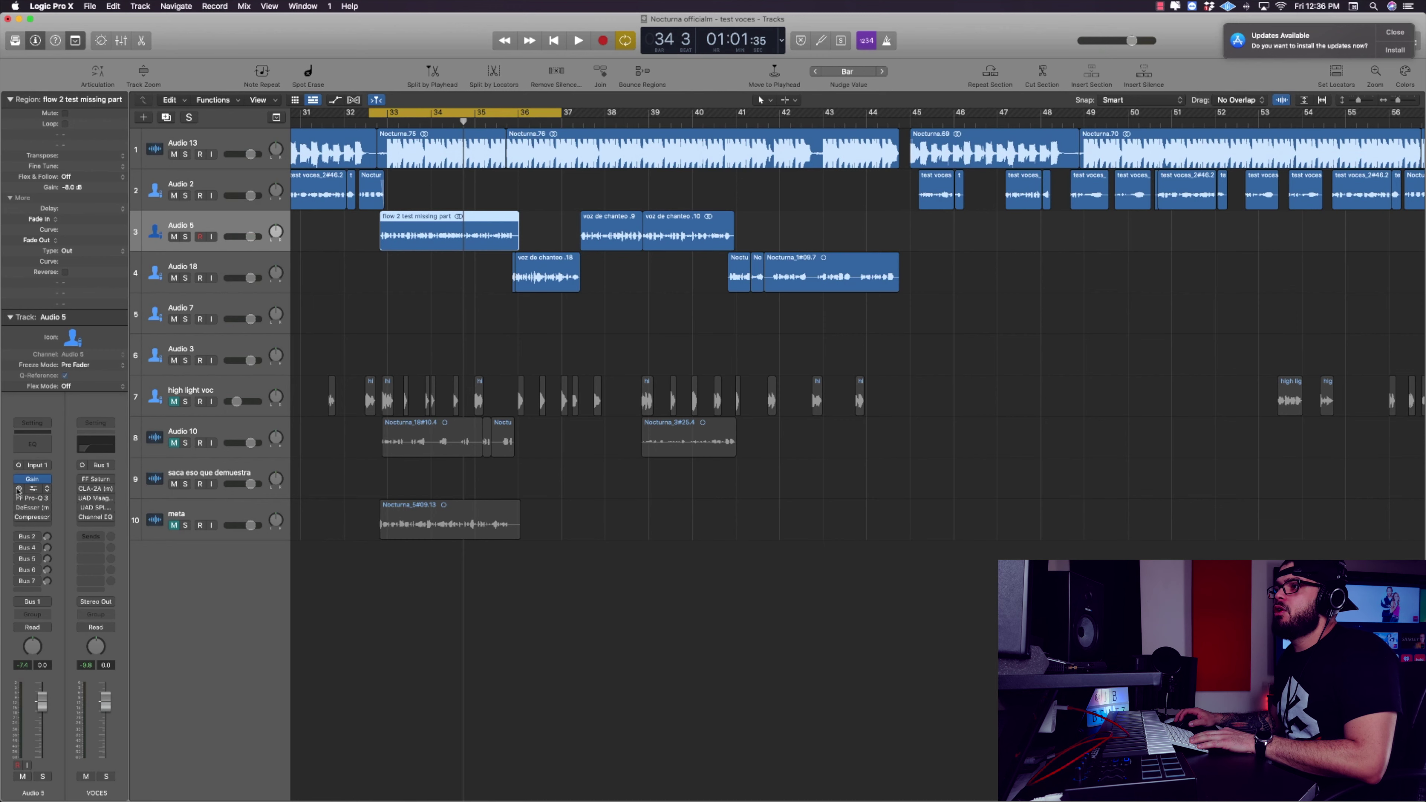
# - Open Waves Tune Real-Time on Audio 5, solo the track and listen to the vocal with pitch correction bypassed
pyautogui.click(32, 491)
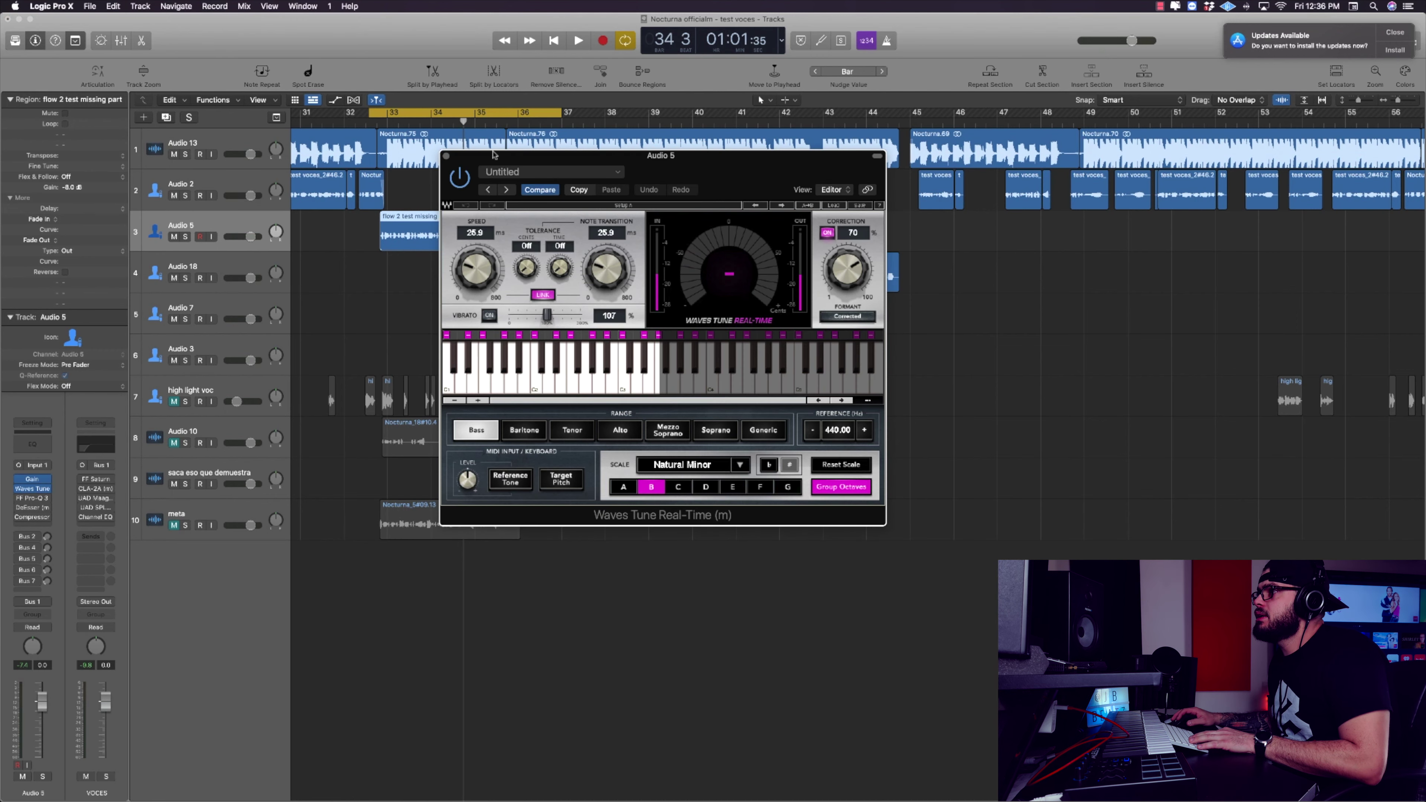
pyautogui.moveTo(611, 154); pyautogui.dragTo(806, 230)
pyautogui.press('space')
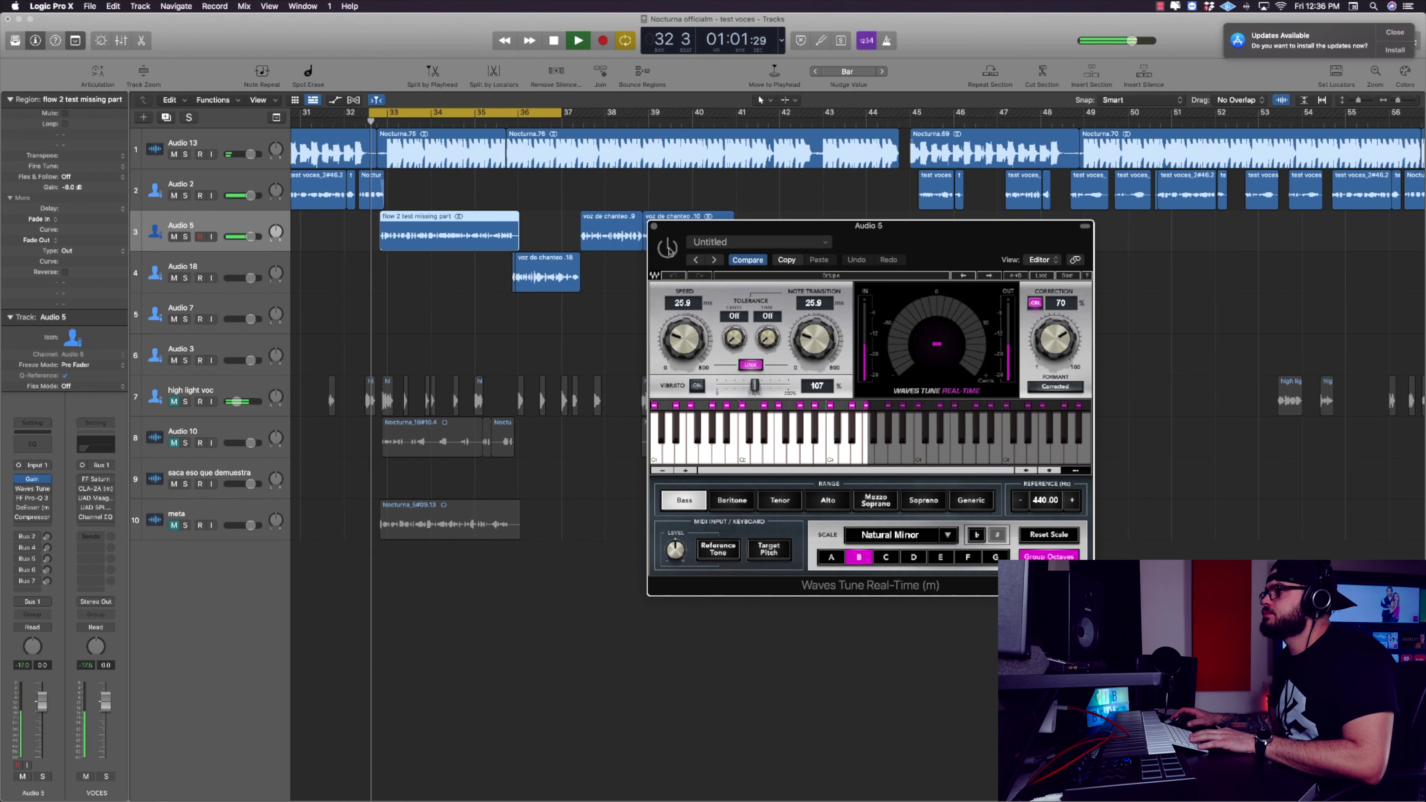
pyautogui.click(185, 236)
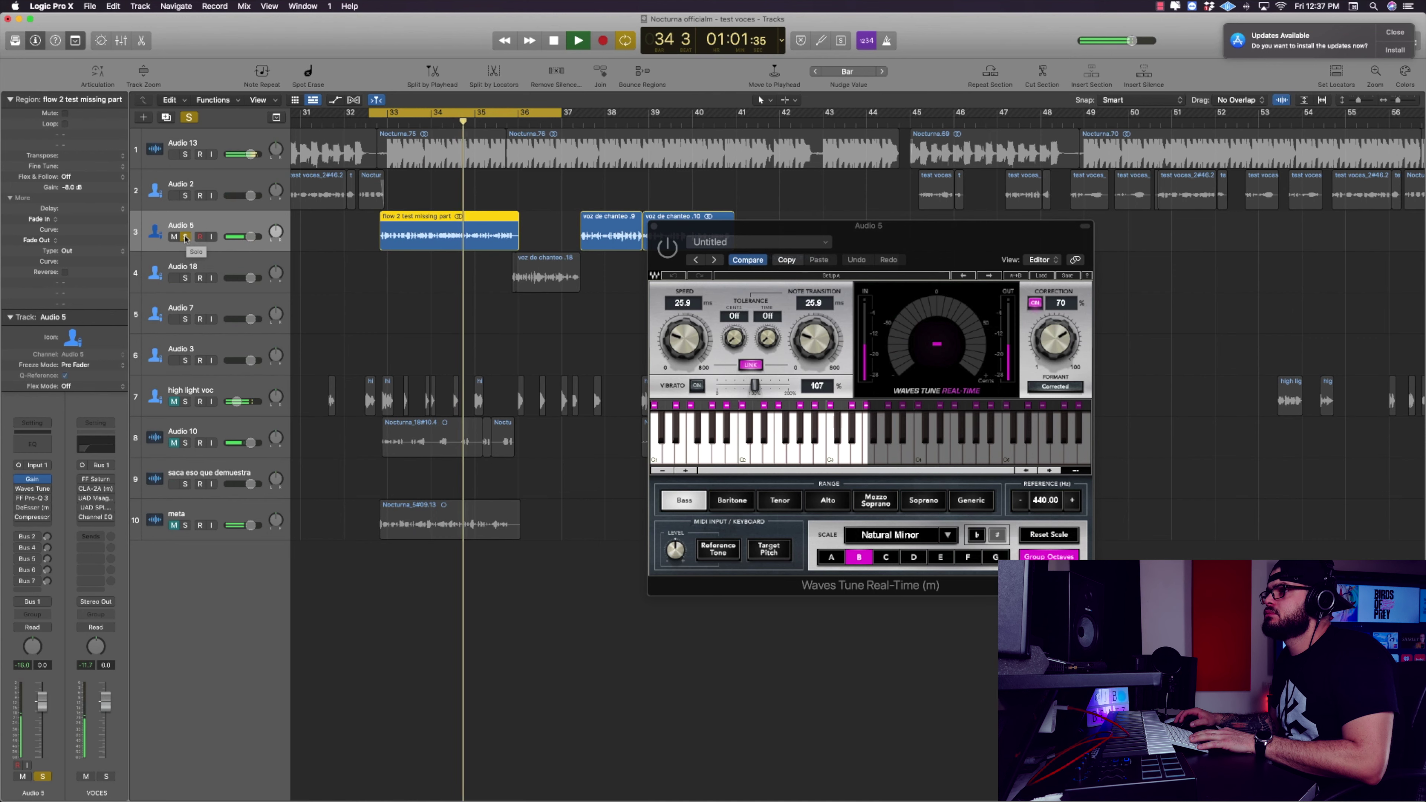
pyautogui.press('space')
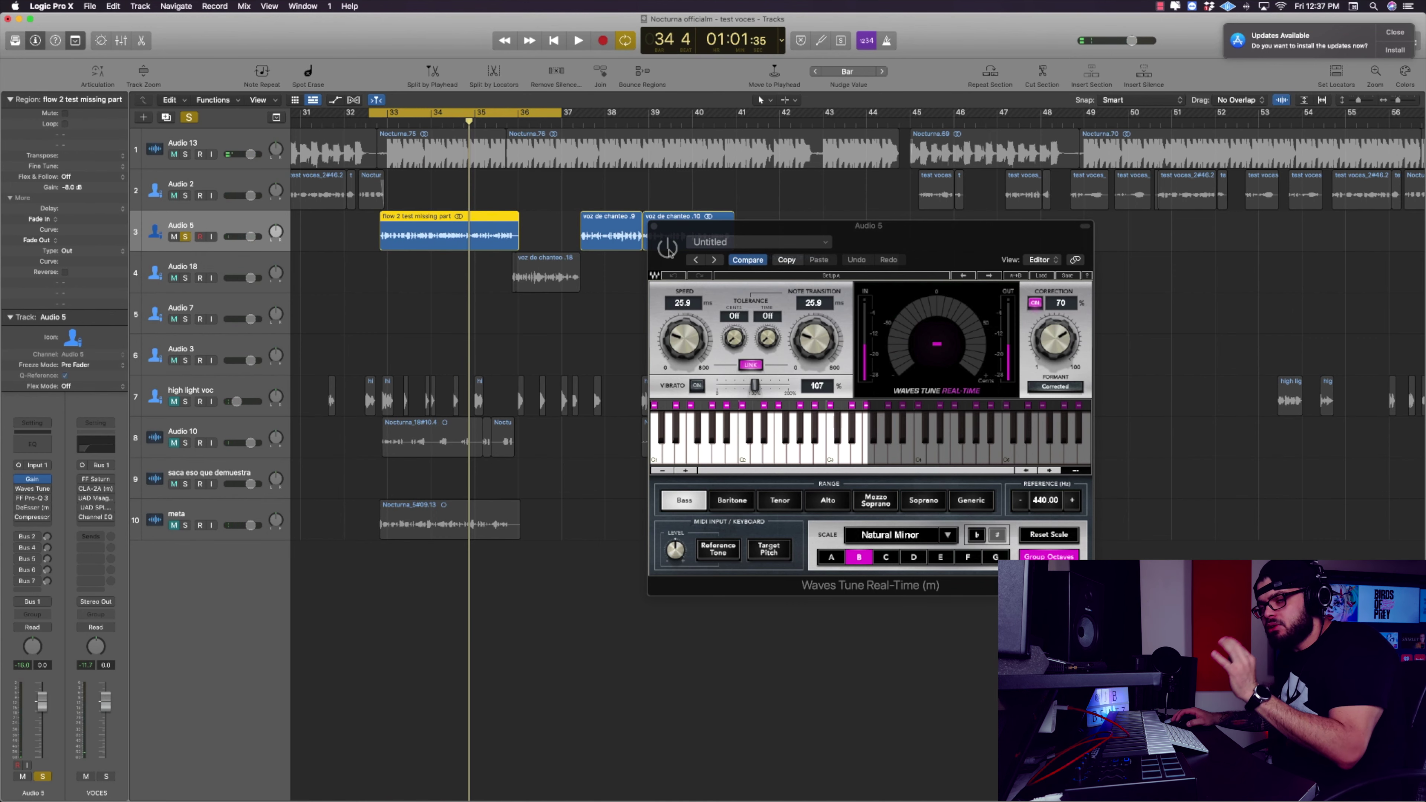
# - Enable Waves Tune Real-Time on Audio 5, play the soloed vocal with it and close the plug-in window
pyautogui.click(667, 253)
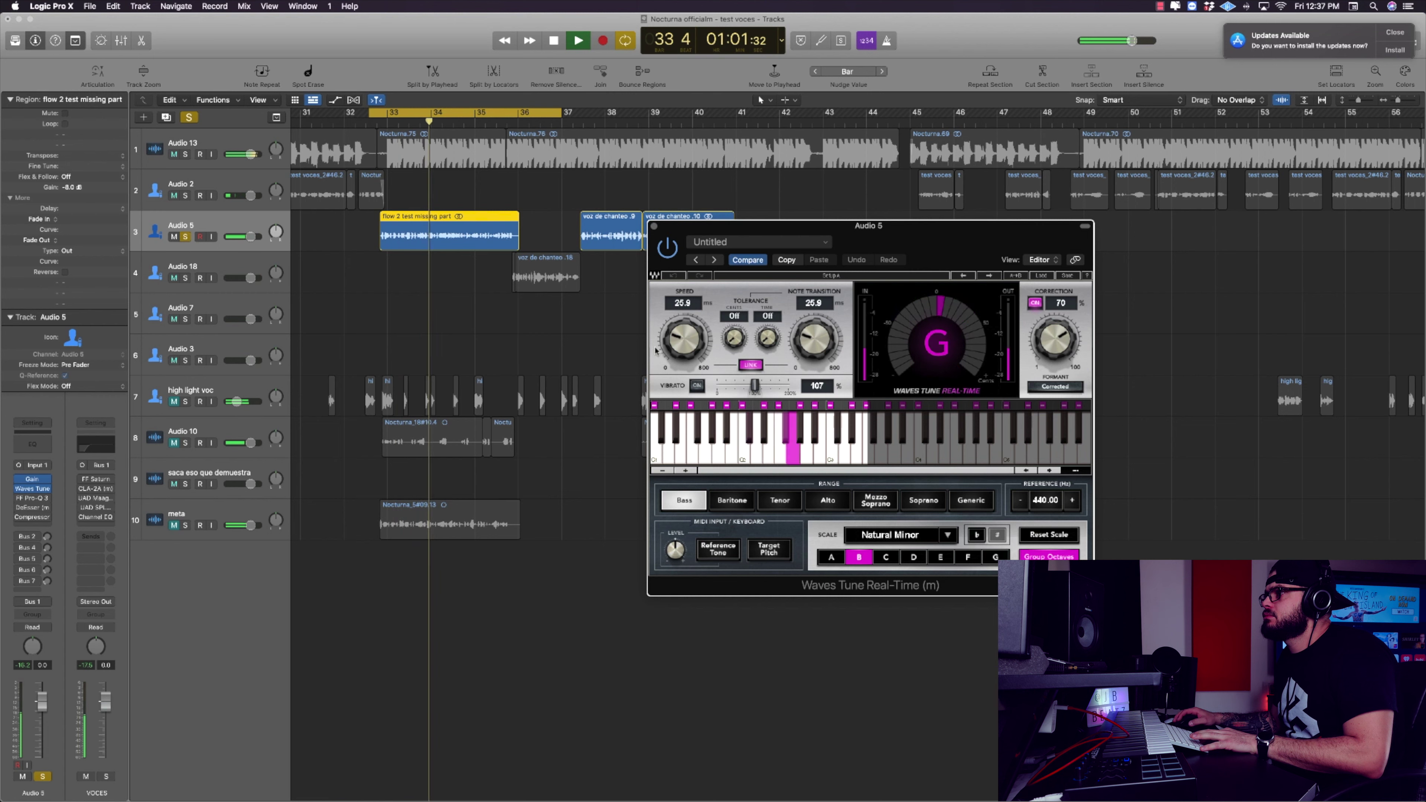
pyautogui.press('space')
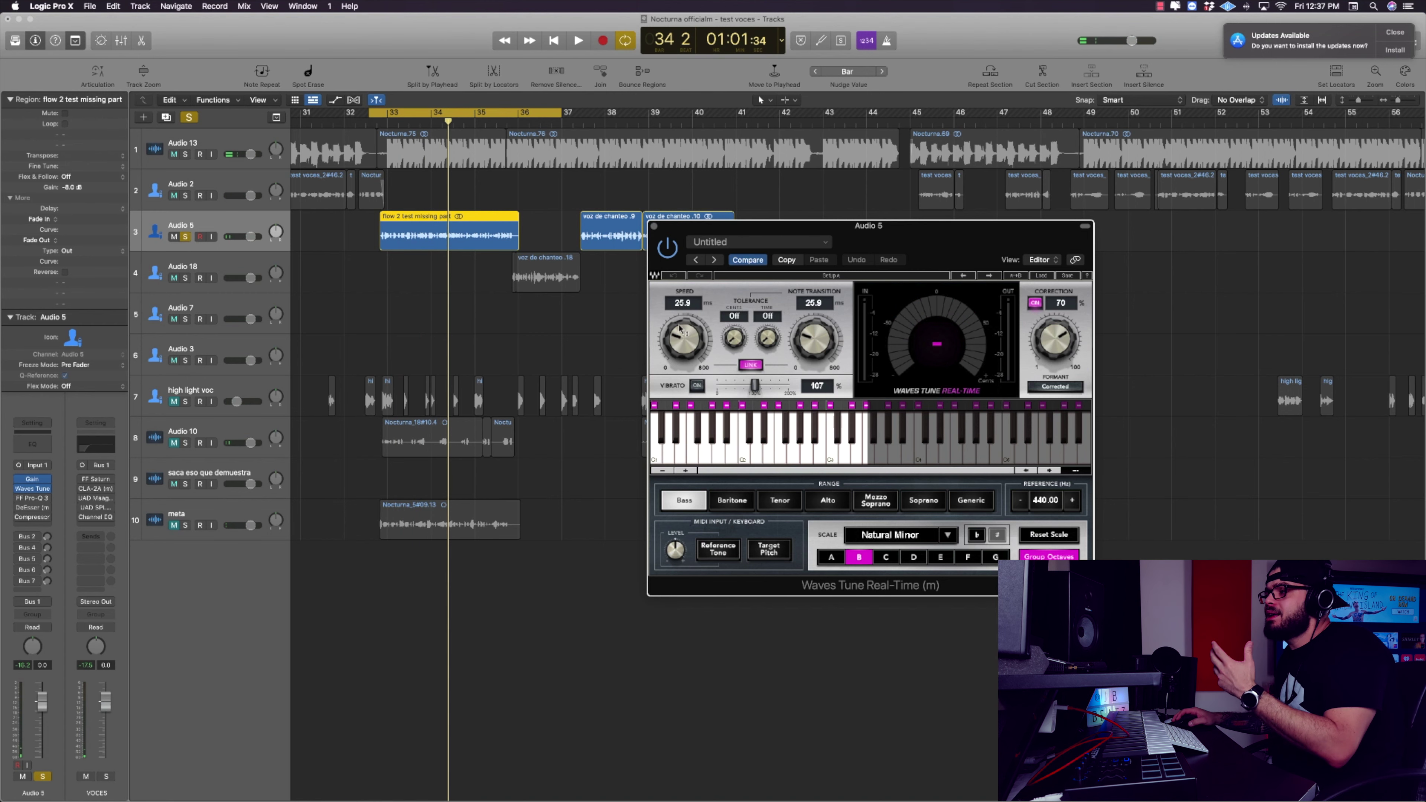
pyautogui.click(654, 227)
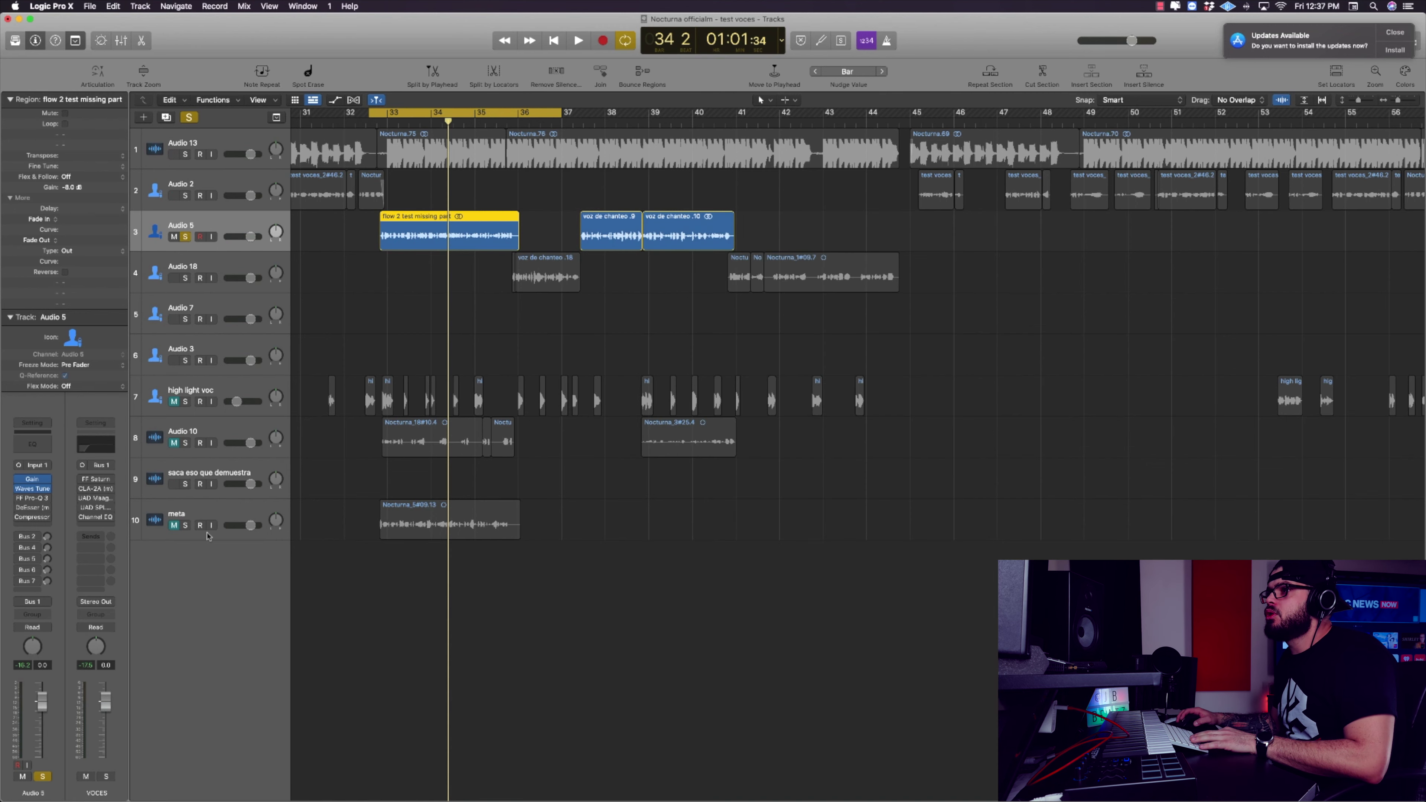
# - Open FF Pro-Q 3 on Audio 5, shift the cycle range to start at bar 33 and play the vocal with the EQ bypassed
pyautogui.click(35, 498)
pyautogui.moveTo(596, 297); pyautogui.dragTo(784, 300)
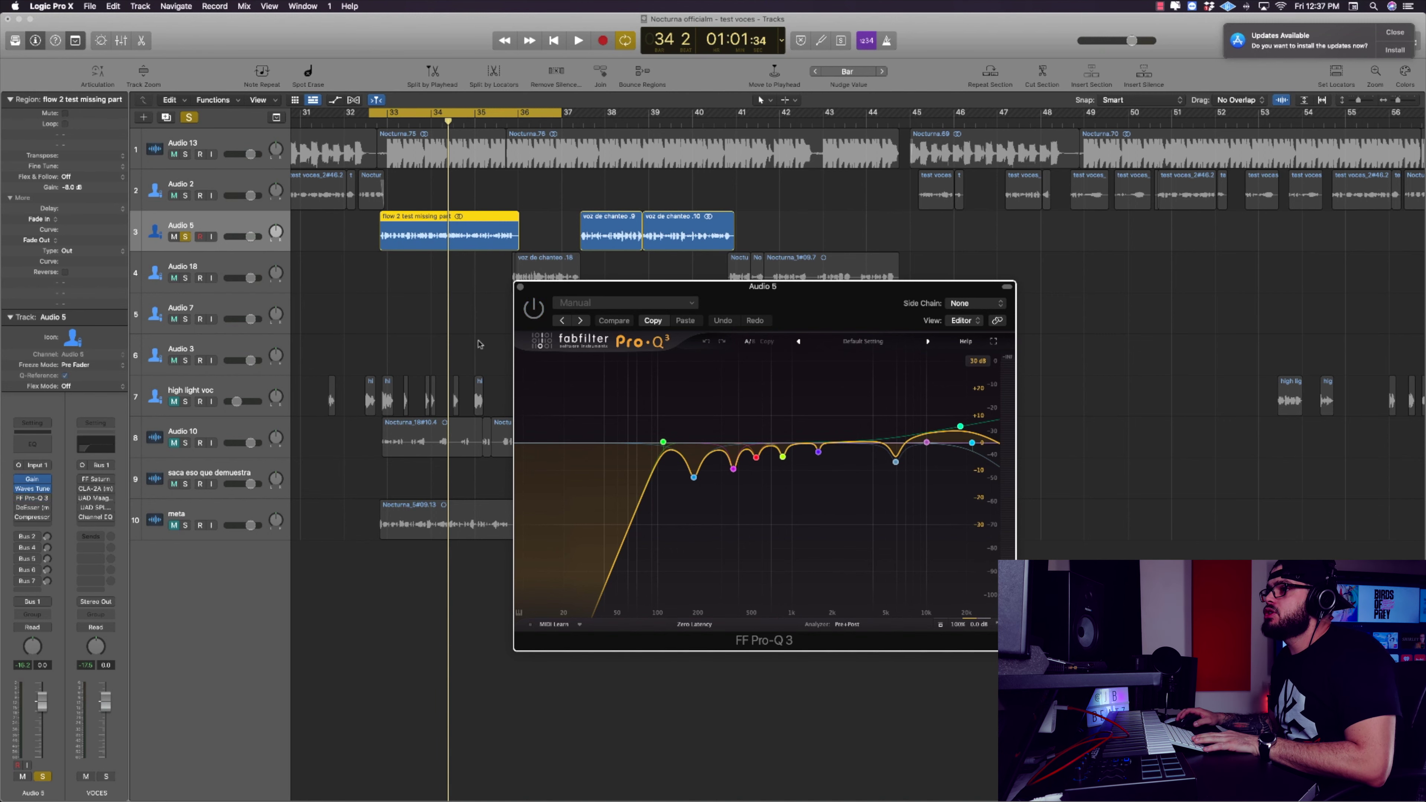
pyautogui.press('space')
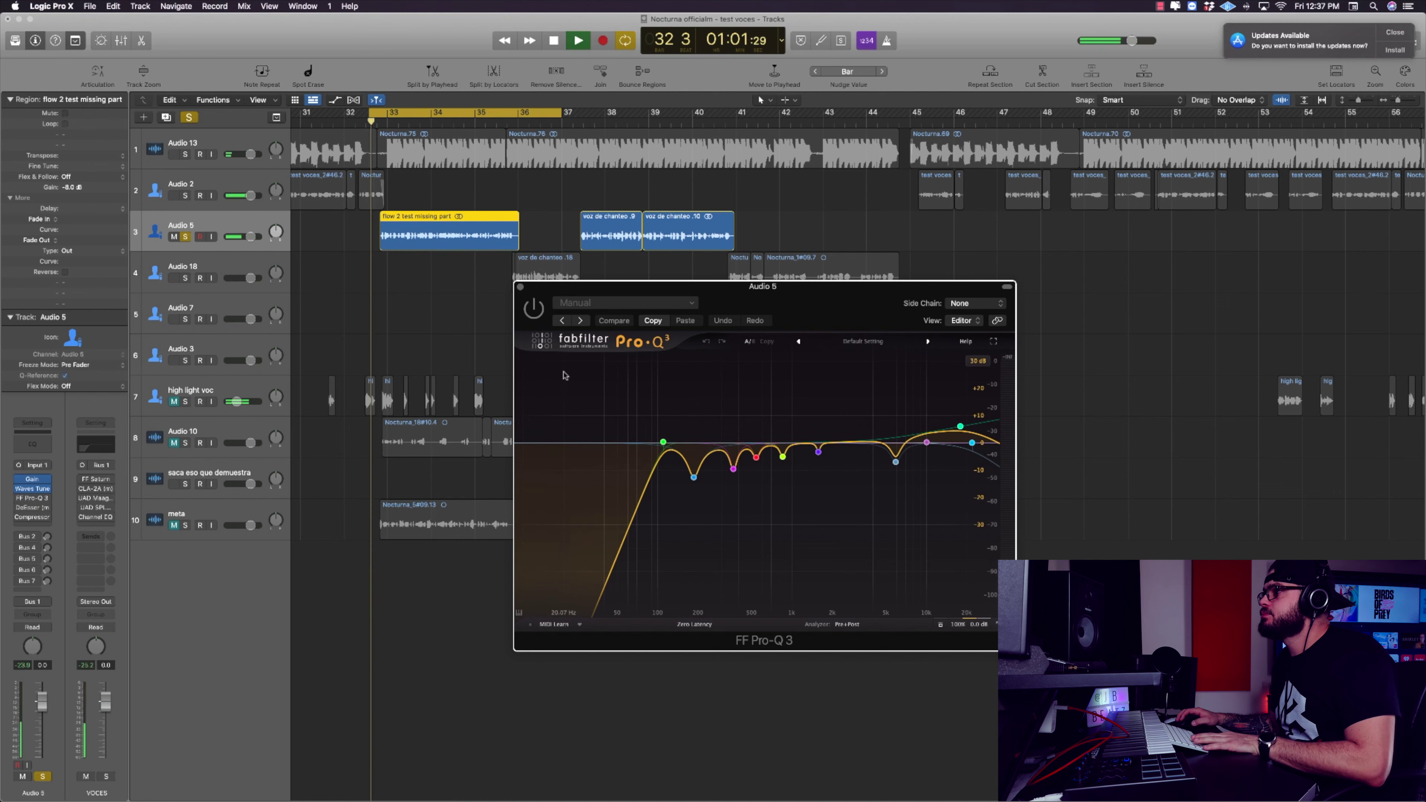
pyautogui.moveTo(397, 118); pyautogui.dragTo(414, 118)
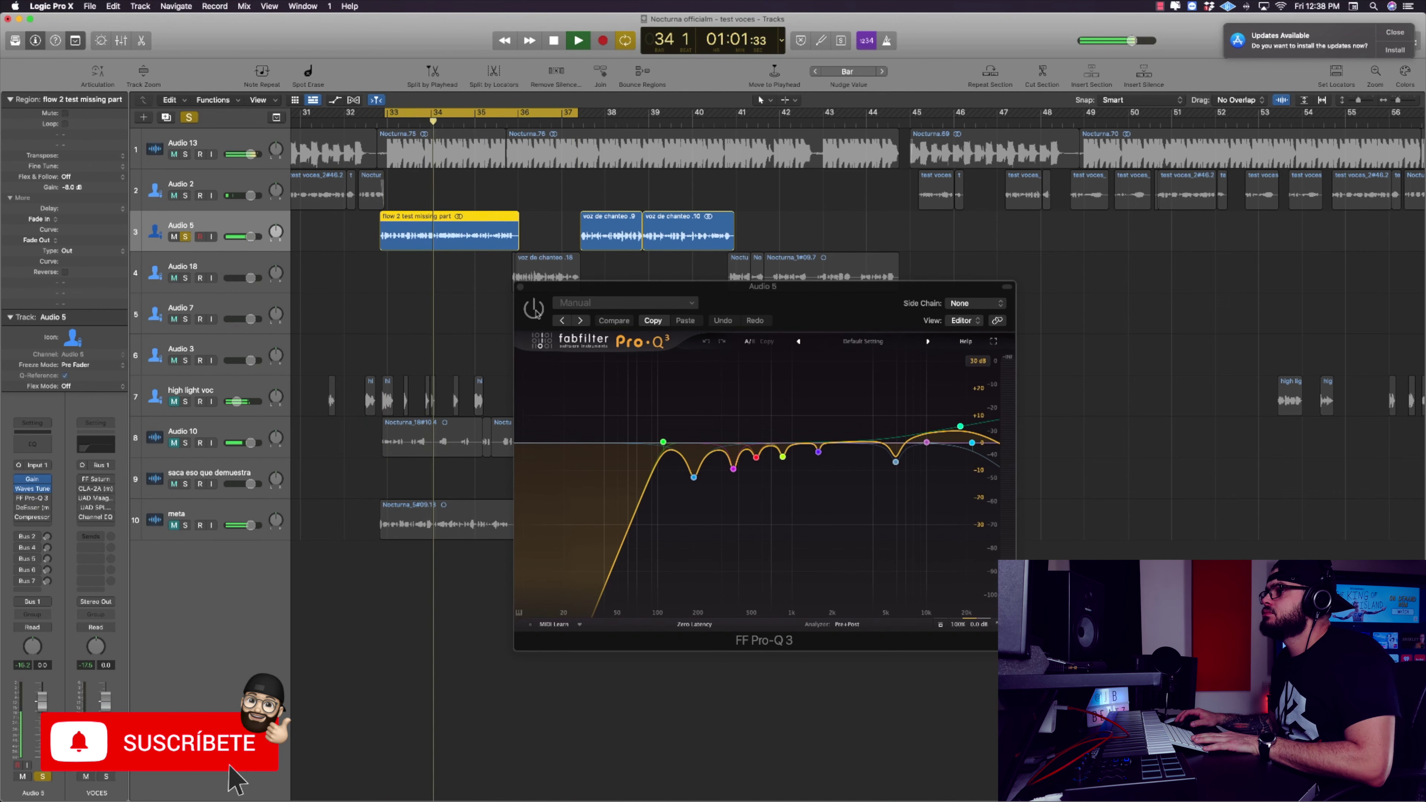
pyautogui.press('space')
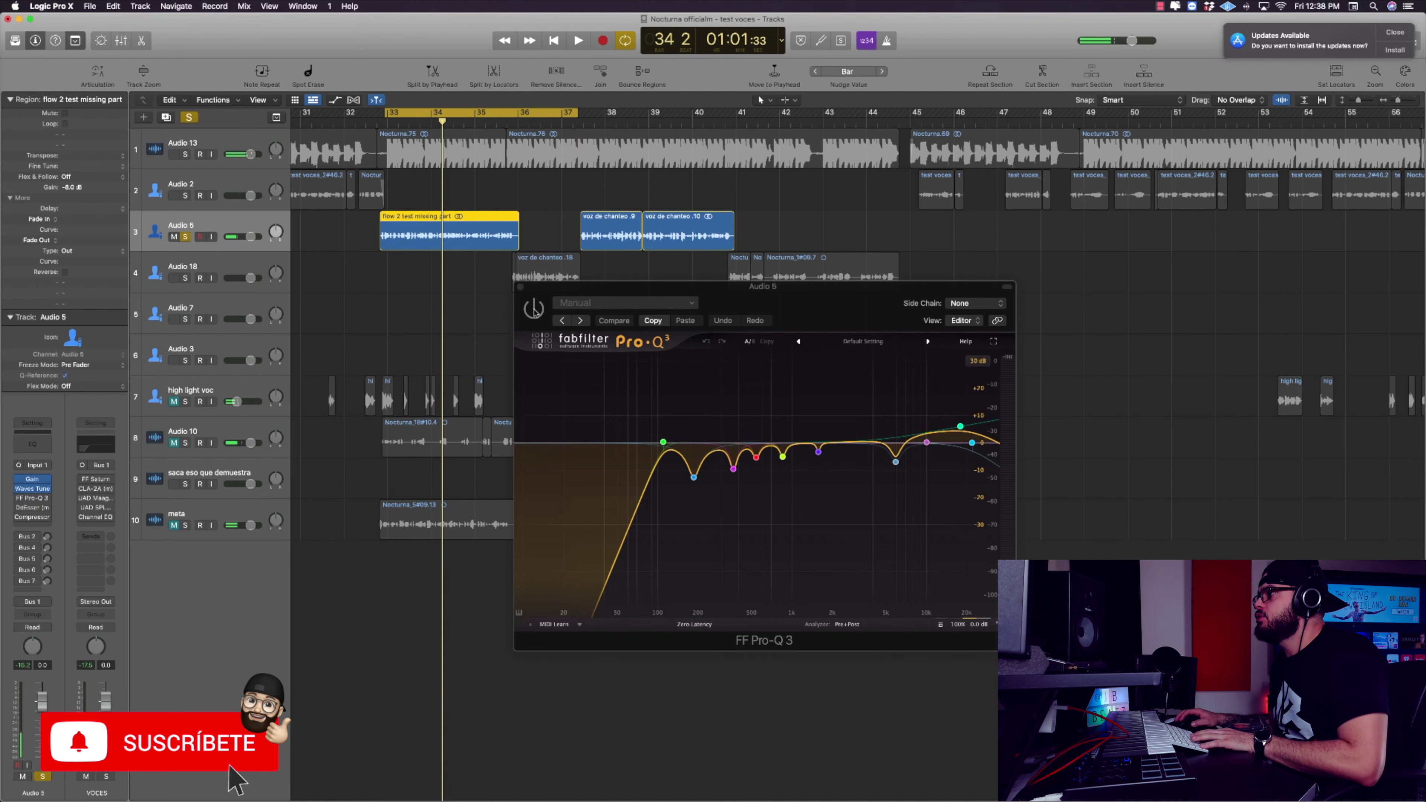
# - Play the soloed Audio 5 vocal with the FF Pro-Q 3 equalizer enabled
pyautogui.press('space')
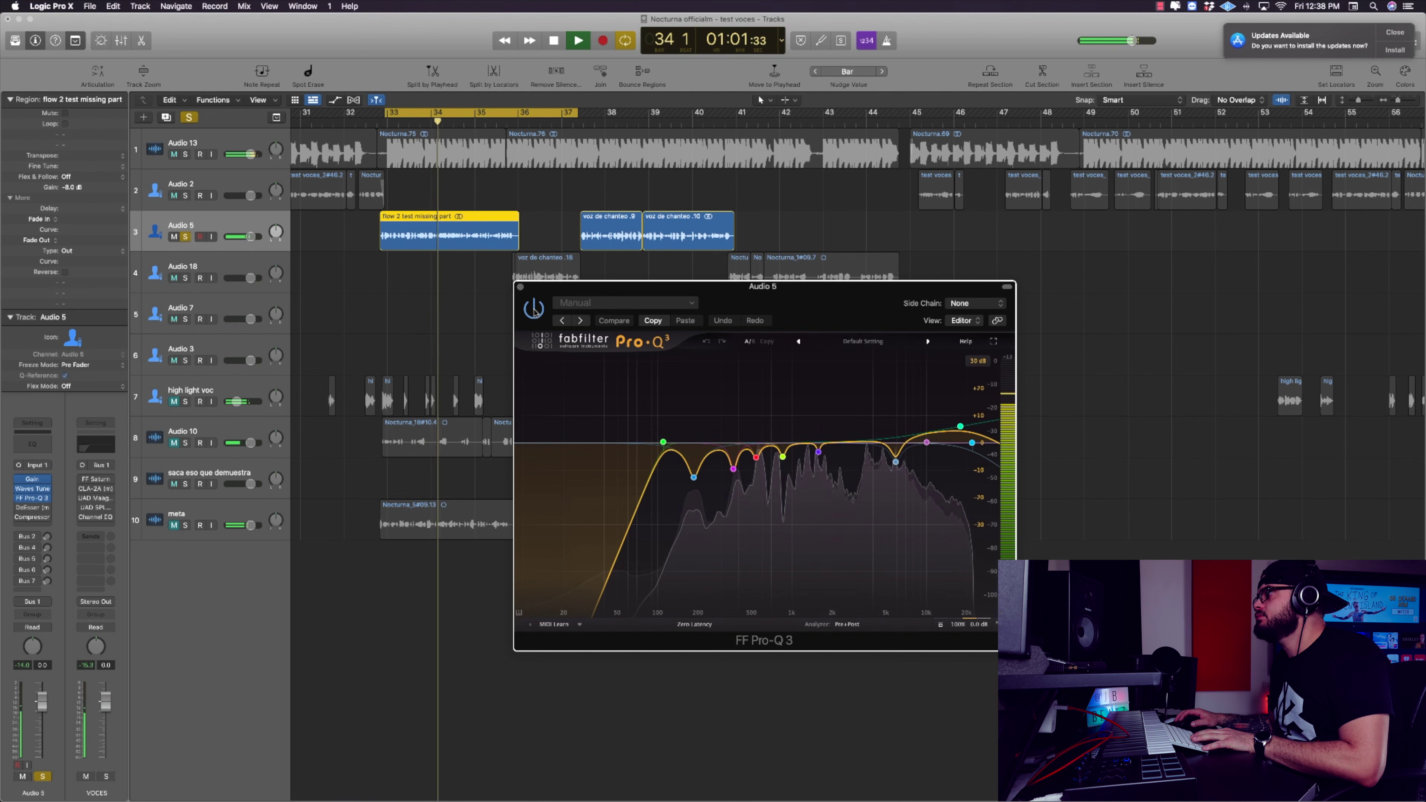
pyautogui.press('space')
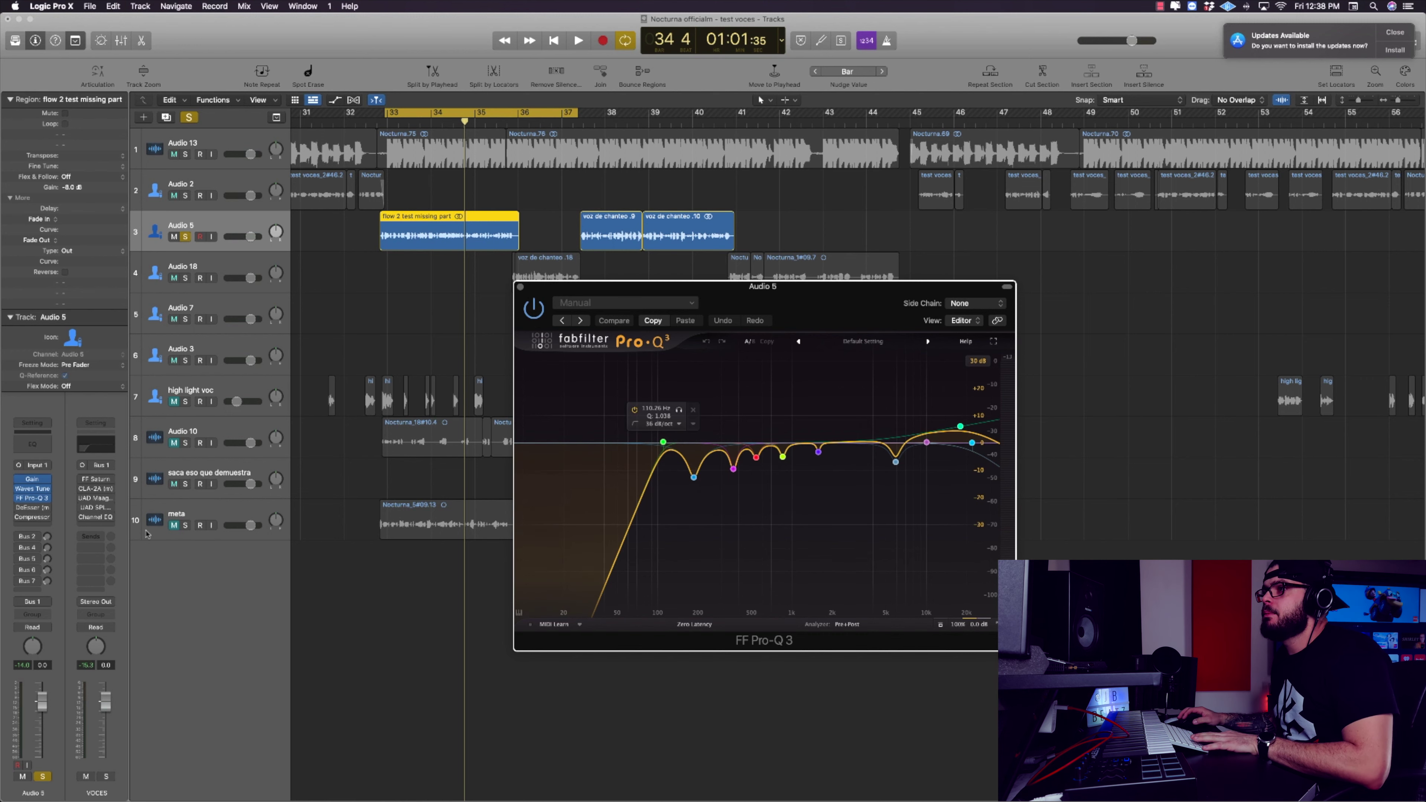
# - Enable the DeEsser on Audio 5, play the soloed vocal with it and close the equalizer and DeEsser windows
pyautogui.click(32, 507)
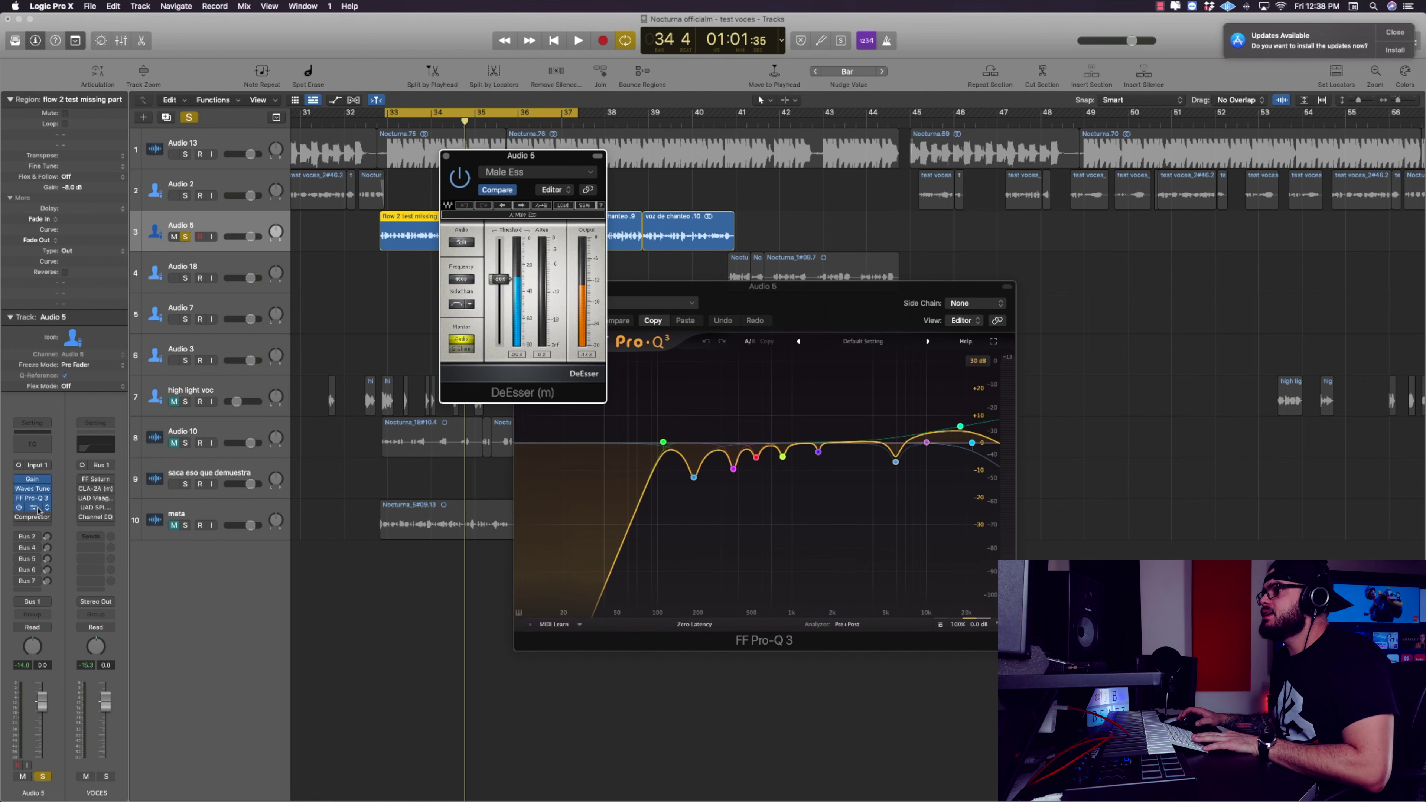
pyautogui.press('space')
pyautogui.moveTo(499, 168); pyautogui.dragTo(654, 336)
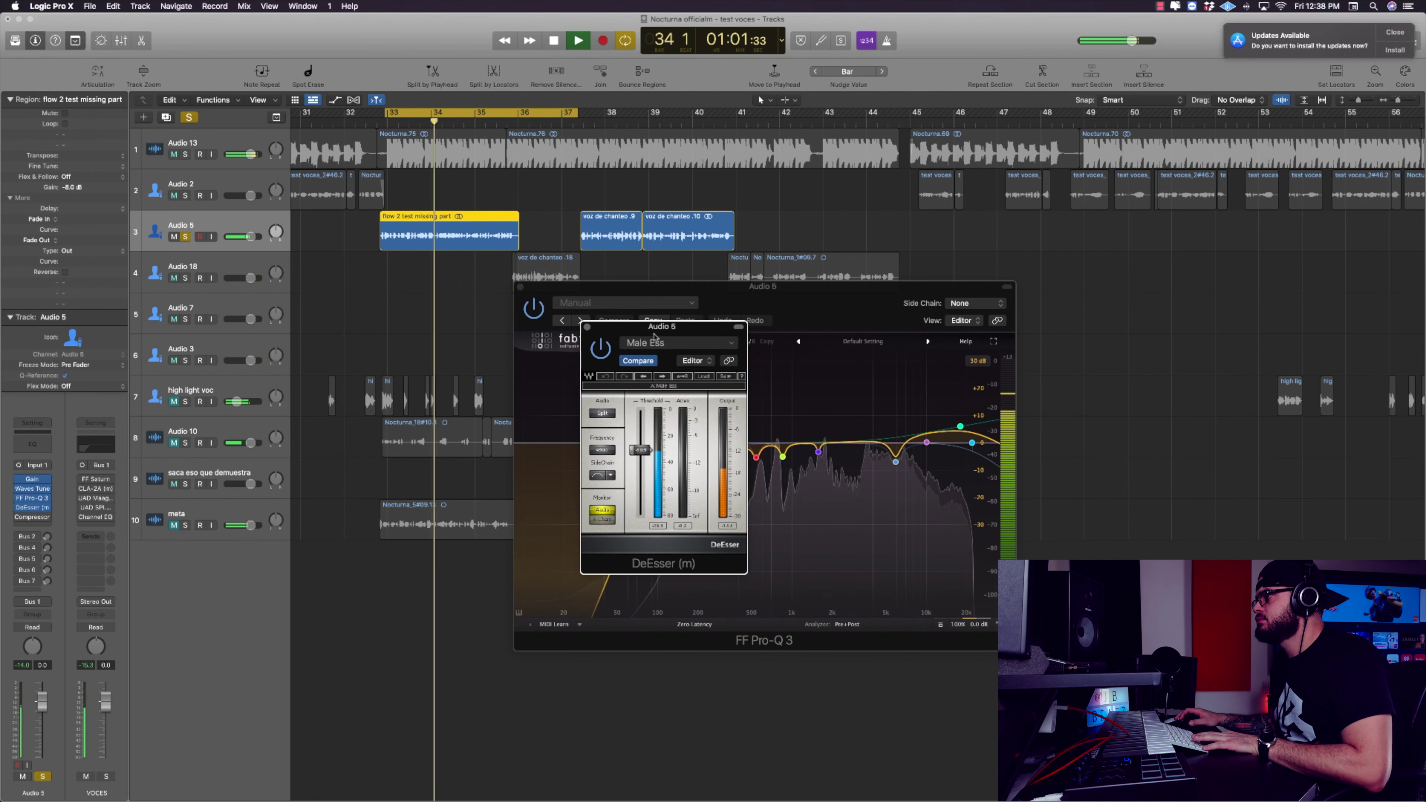
pyautogui.press('space')
pyautogui.moveTo(618, 333); pyautogui.dragTo(358, 375)
pyautogui.click(520, 287)
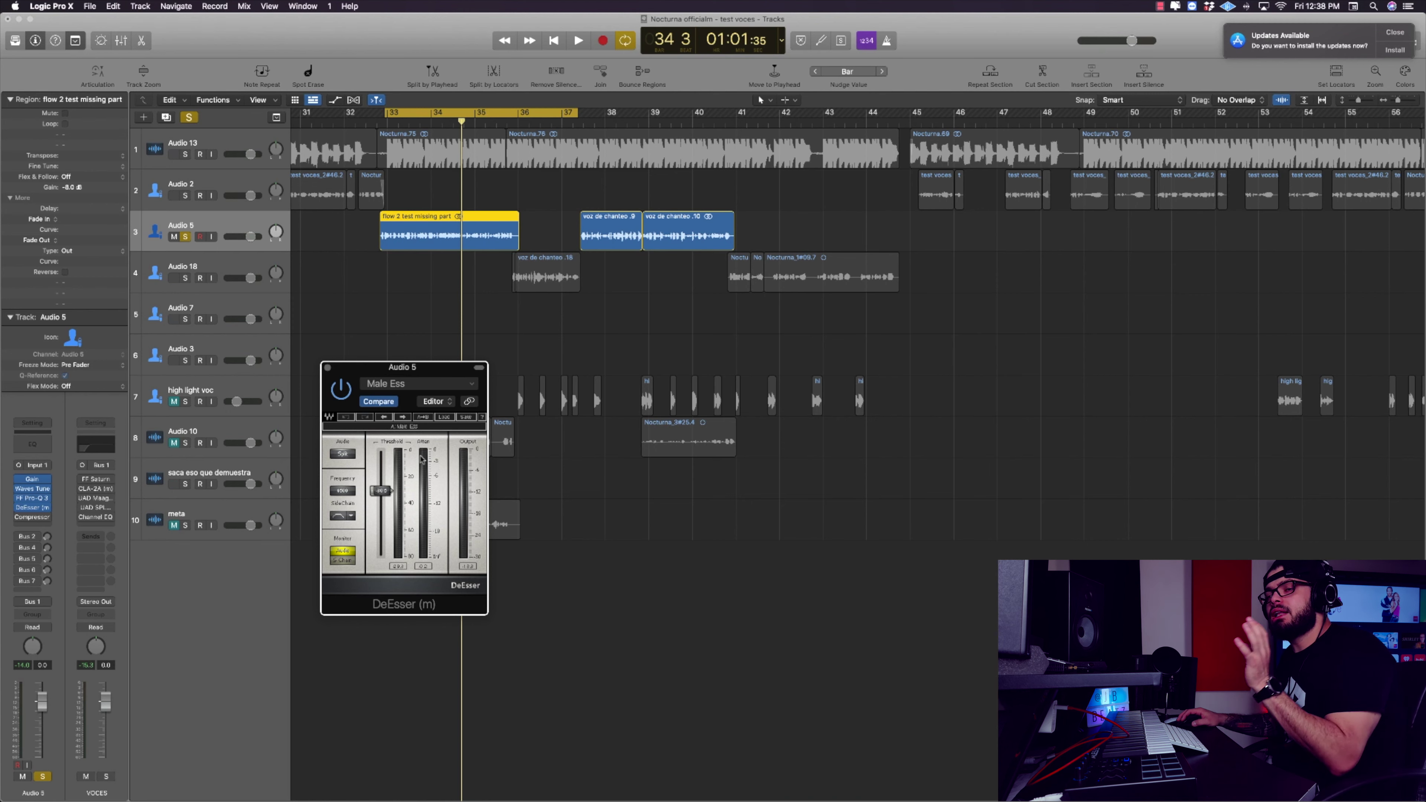
pyautogui.moveTo(402, 372); pyautogui.dragTo(737, 398)
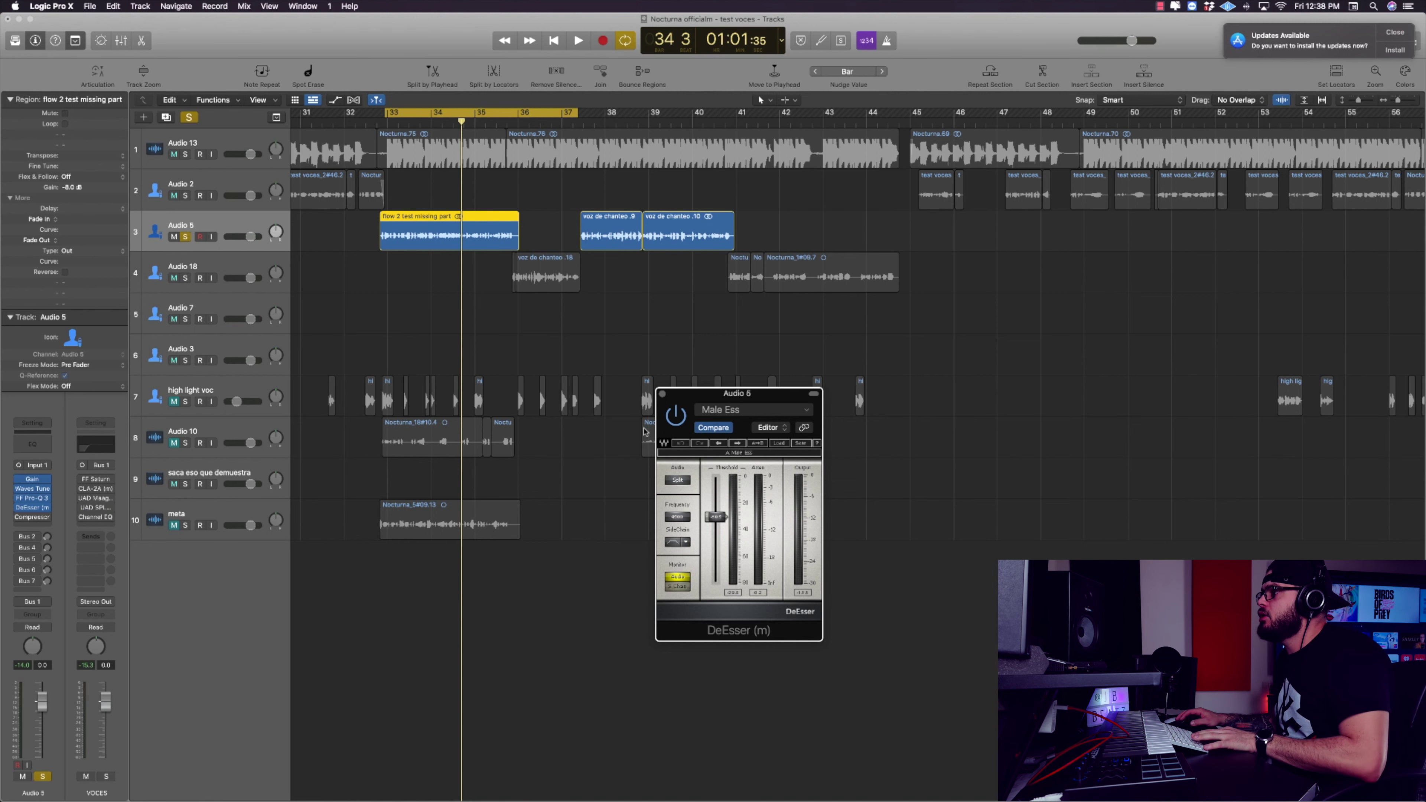
pyautogui.click(663, 394)
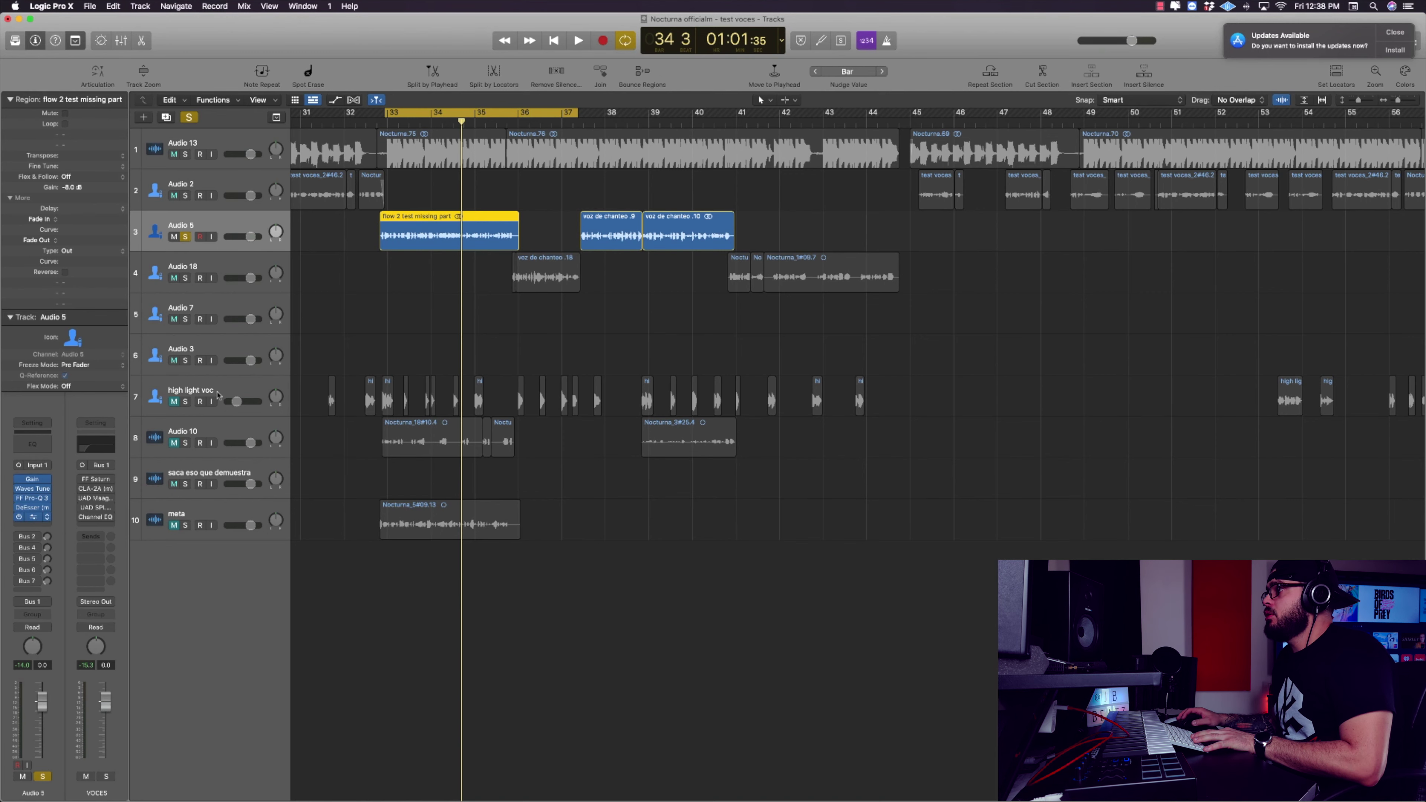
# - Examine the Compressor insert on Audio 5 and leave it bypassed
pyautogui.moveTo(699, 158); pyautogui.dragTo(733, 235)
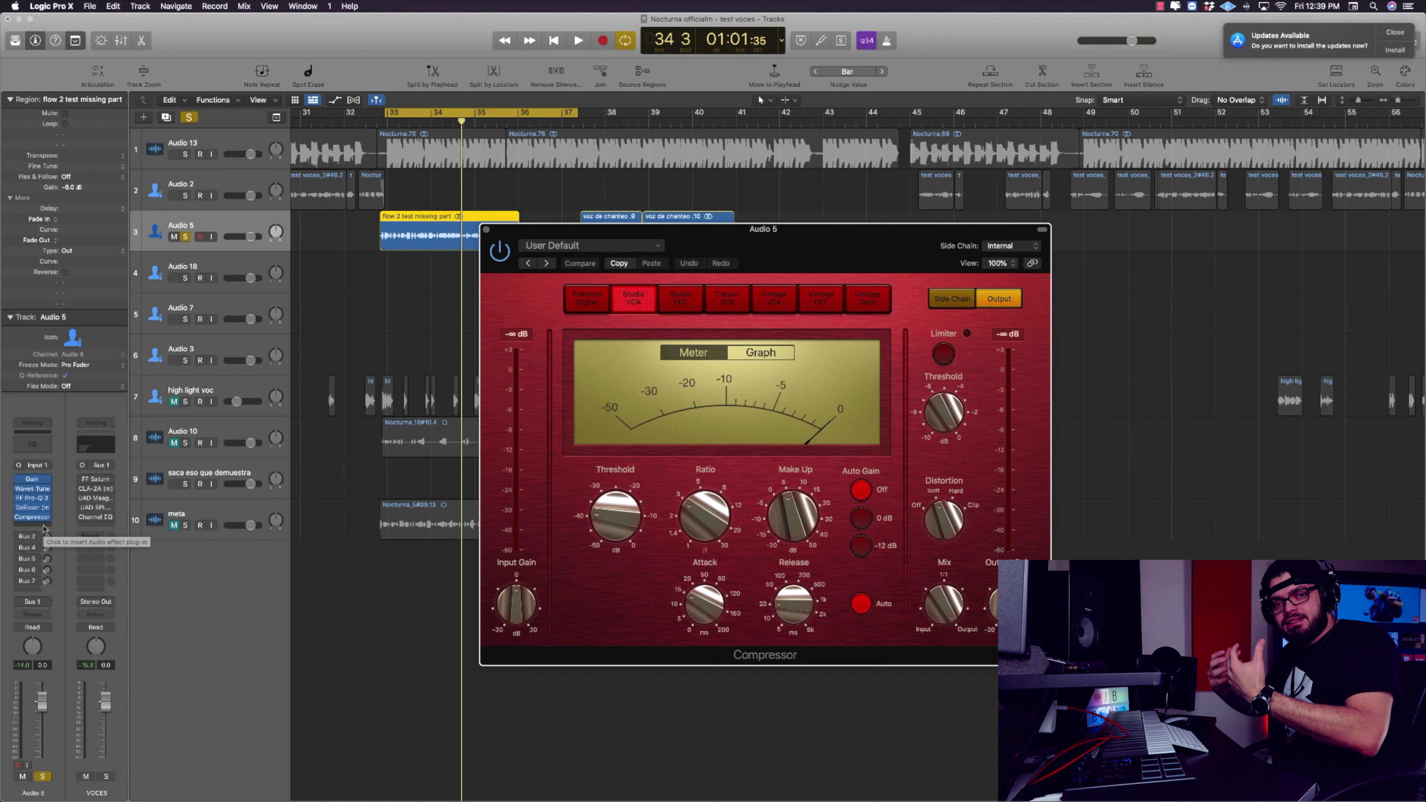
pyautogui.moveTo(18, 517)
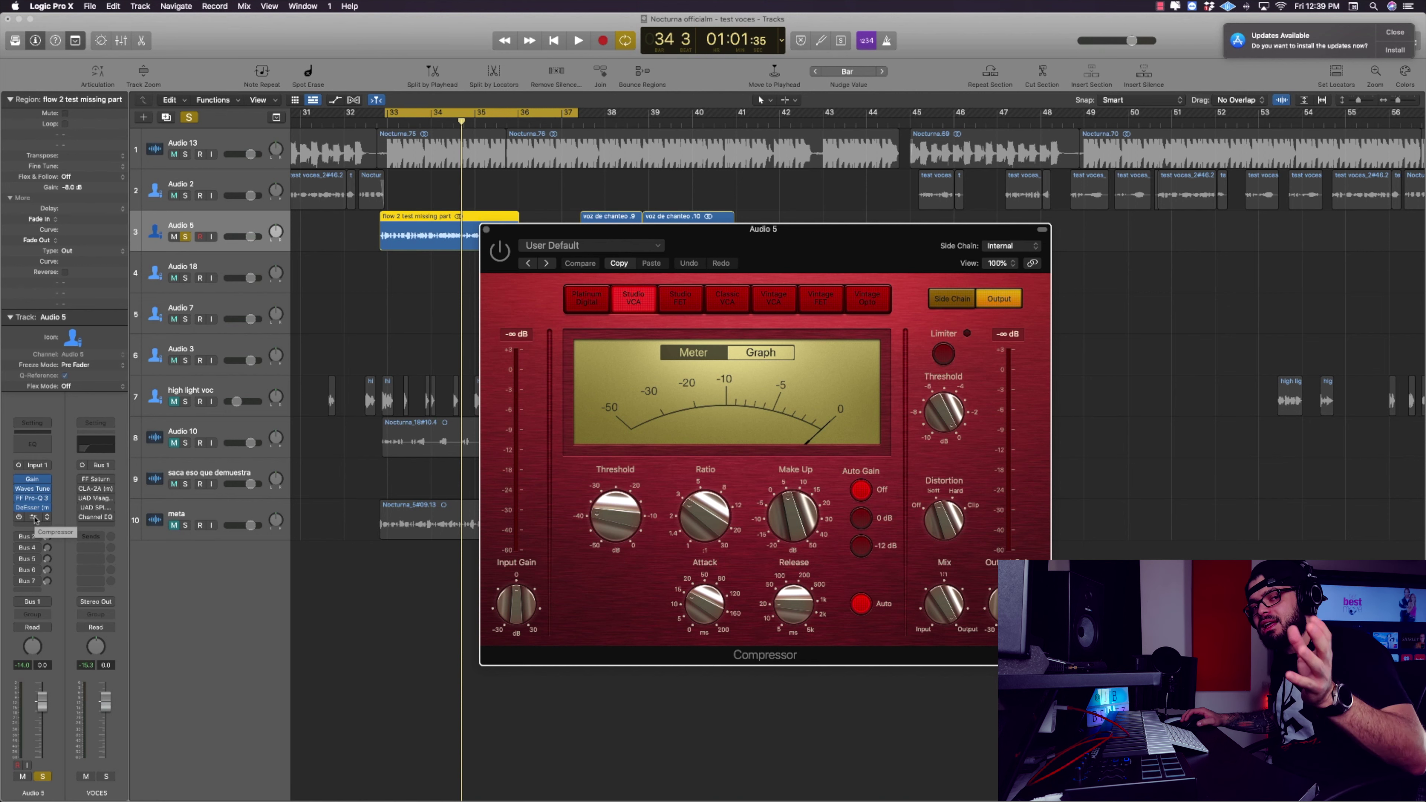
pyautogui.moveTo(83, 481)
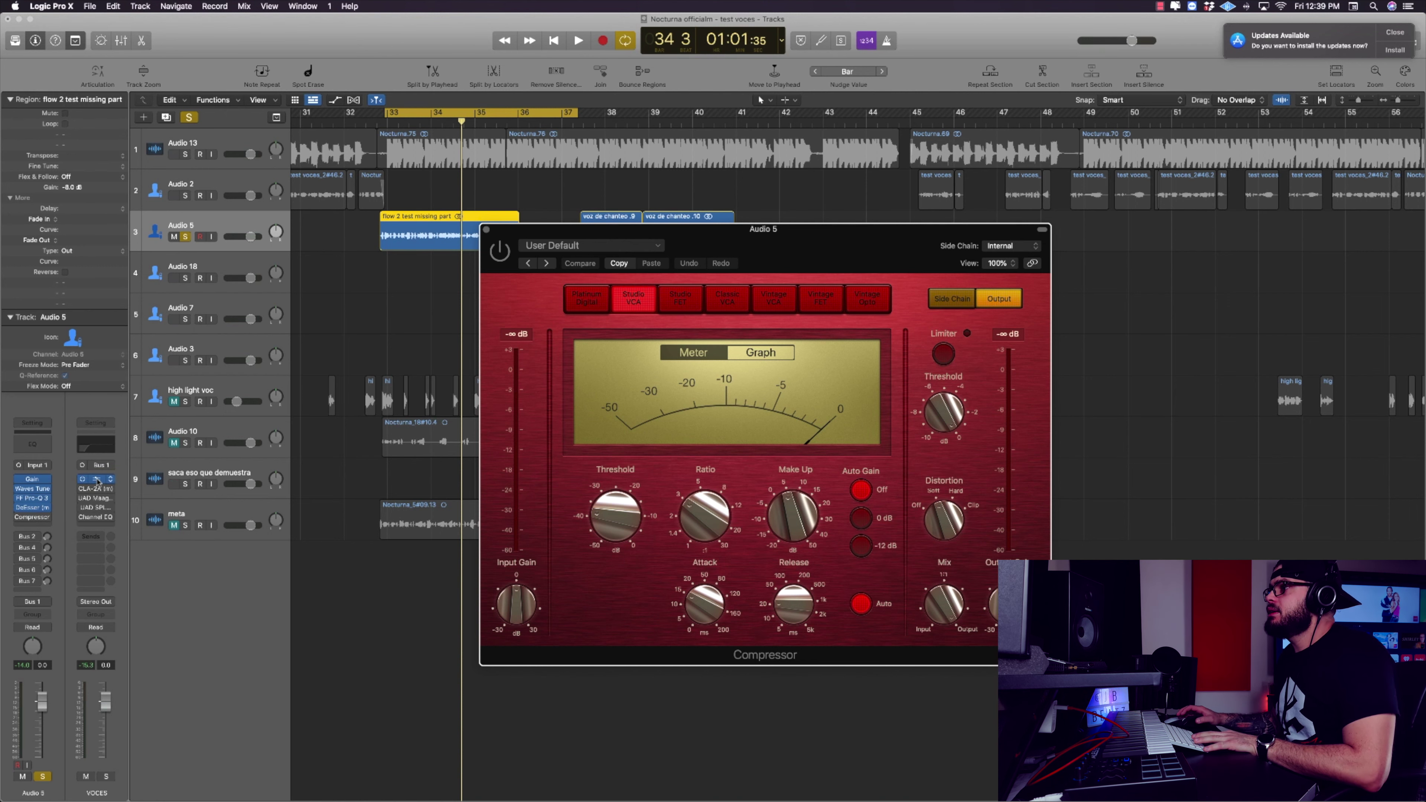
# - Enable and open FF Saturn on the VOCES bus and close the Compressor window
pyautogui.click(97, 481)
pyautogui.click(486, 229)
pyautogui.moveTo(510, 347); pyautogui.dragTo(816, 377)
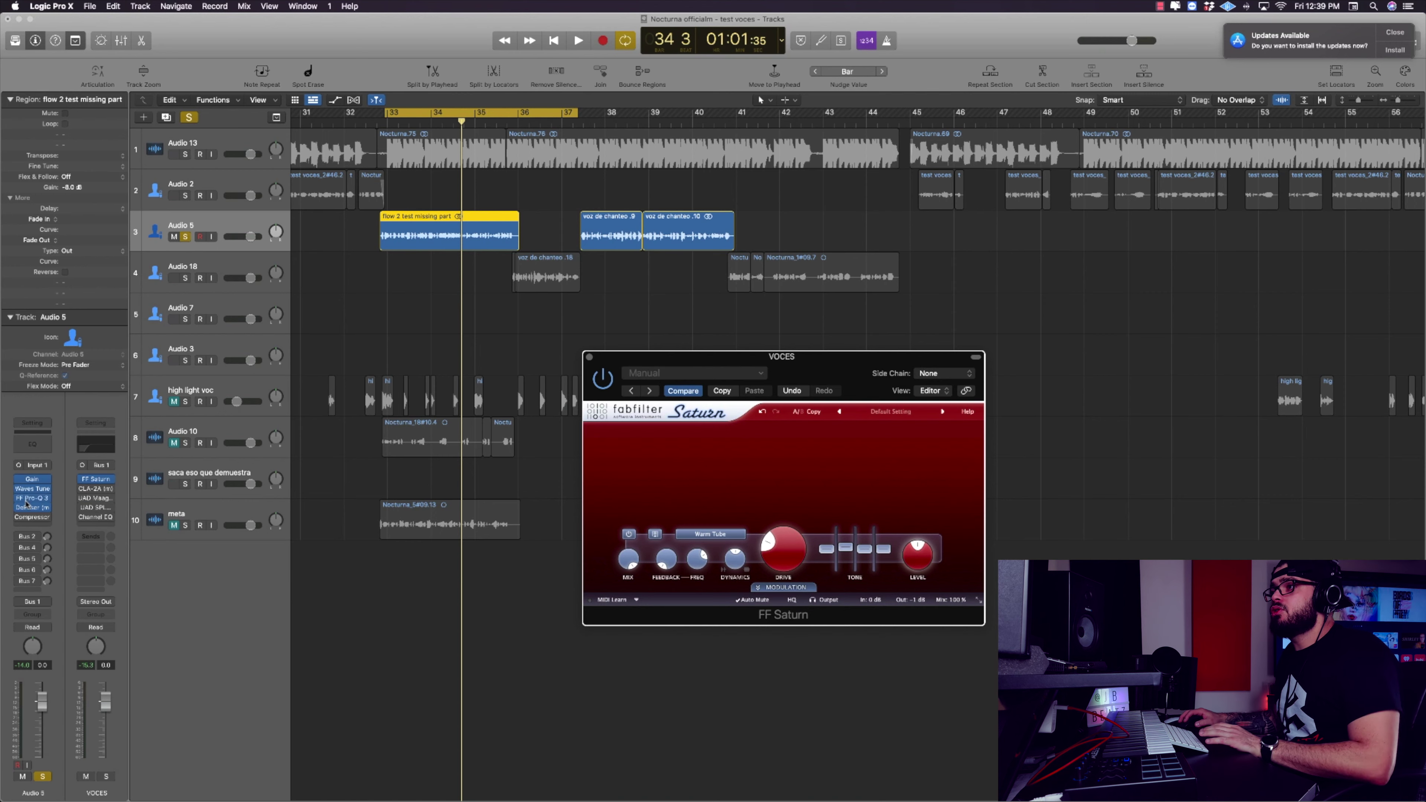
pyautogui.moveTo(816, 371); pyautogui.dragTo(645, 378)
# - Play the soloed vocal to compare it with FF Saturn bypassed and enabled, leaving the saturation on and its window closed
pyautogui.press('space')
pyautogui.moveTo(644, 378); pyautogui.dragTo(732, 387)
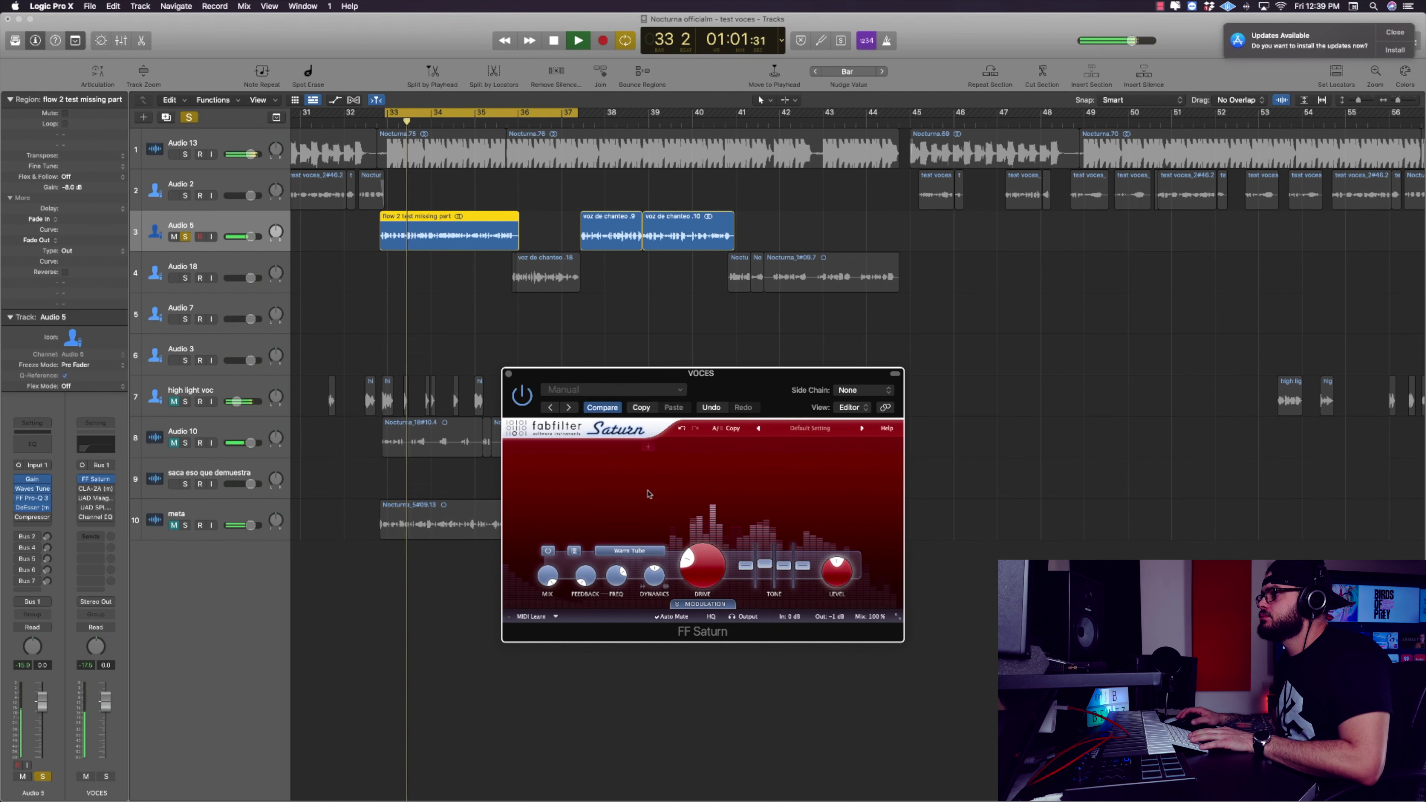
pyautogui.press('space')
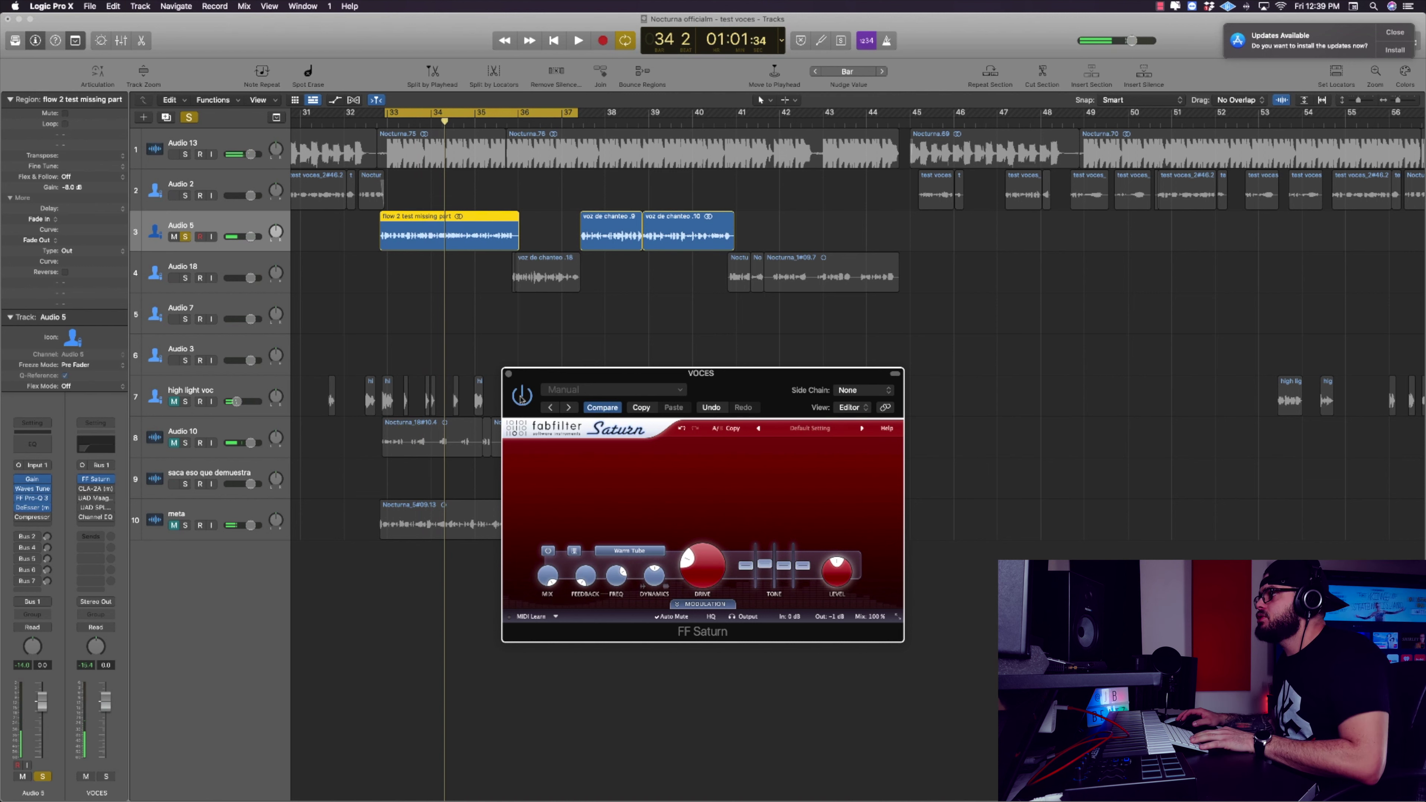
pyautogui.press('space')
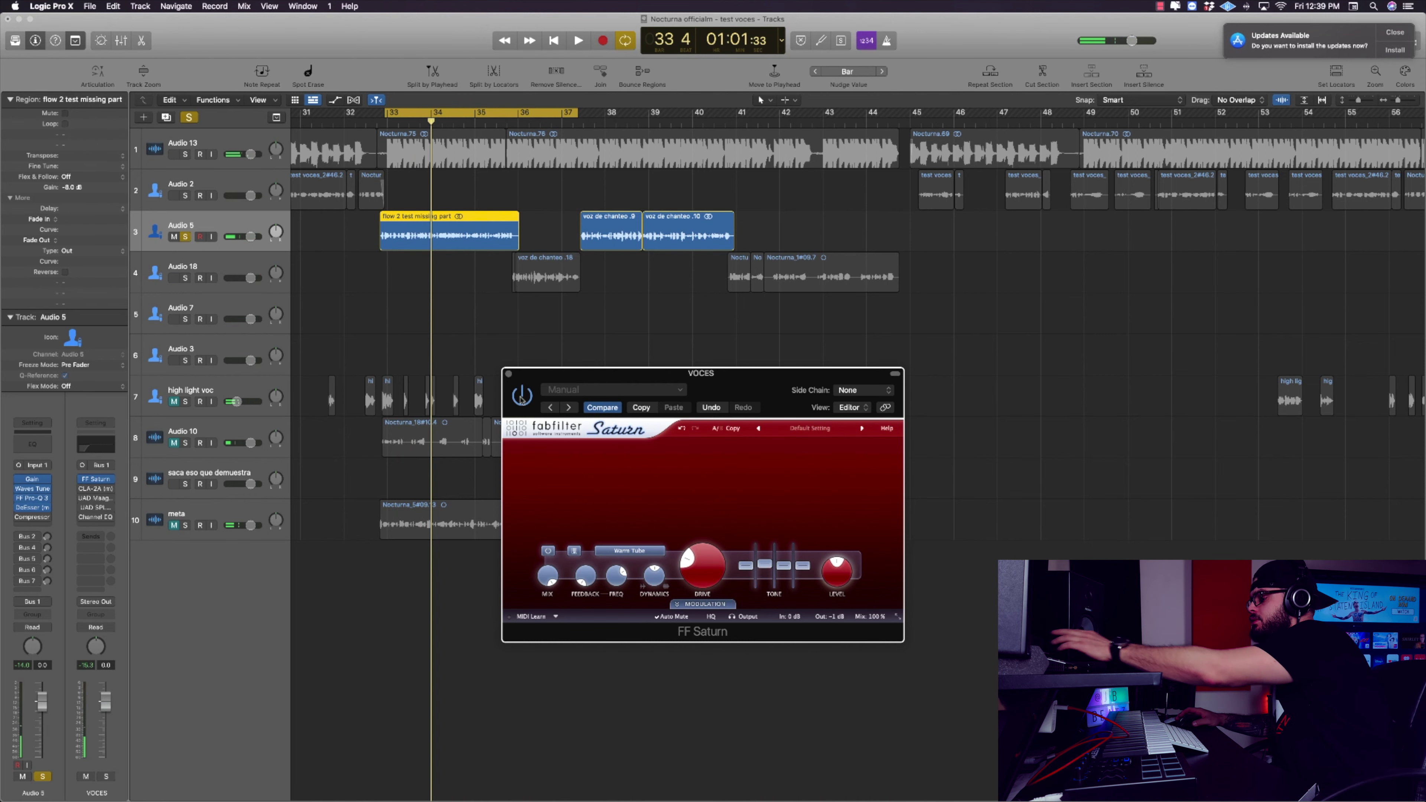
pyautogui.press('space')
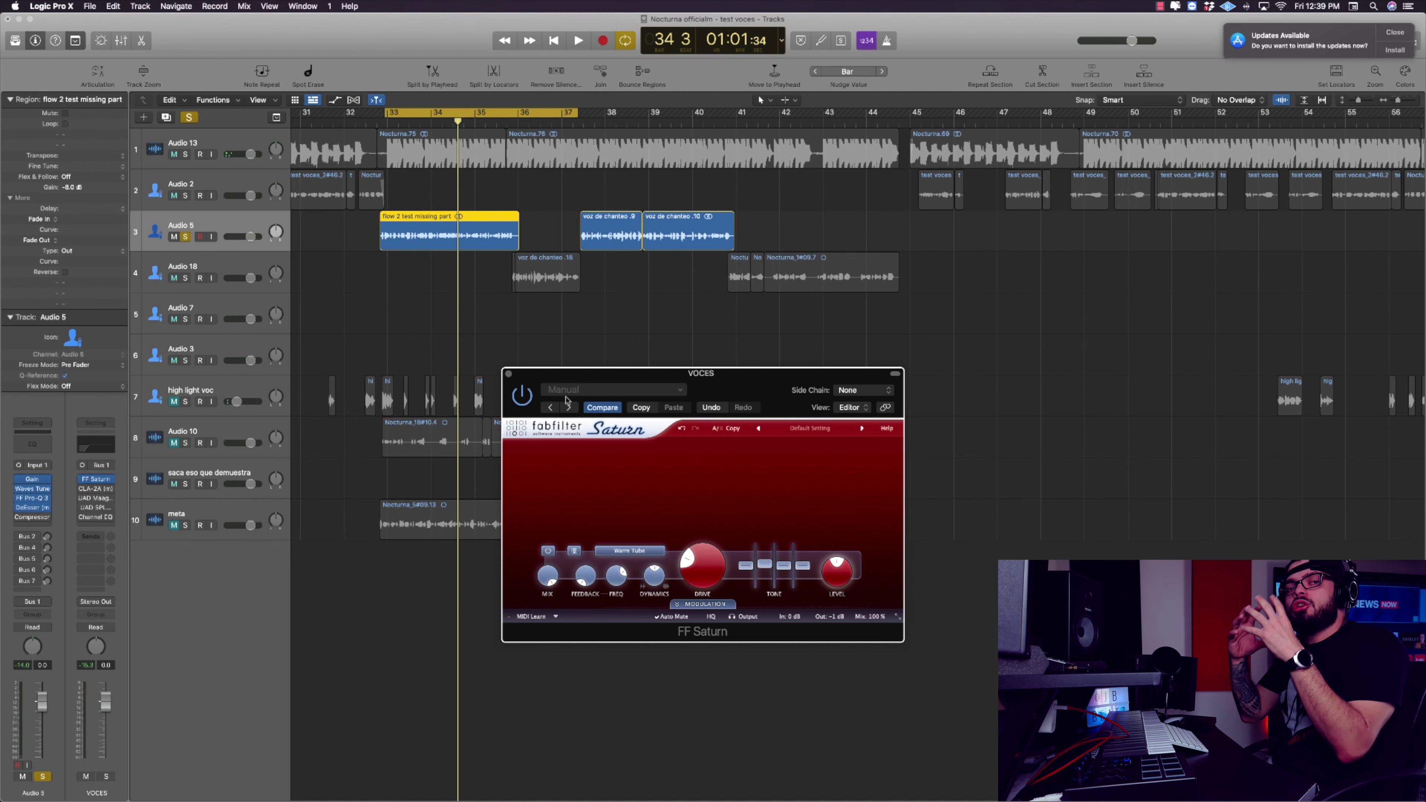
pyautogui.click(507, 374)
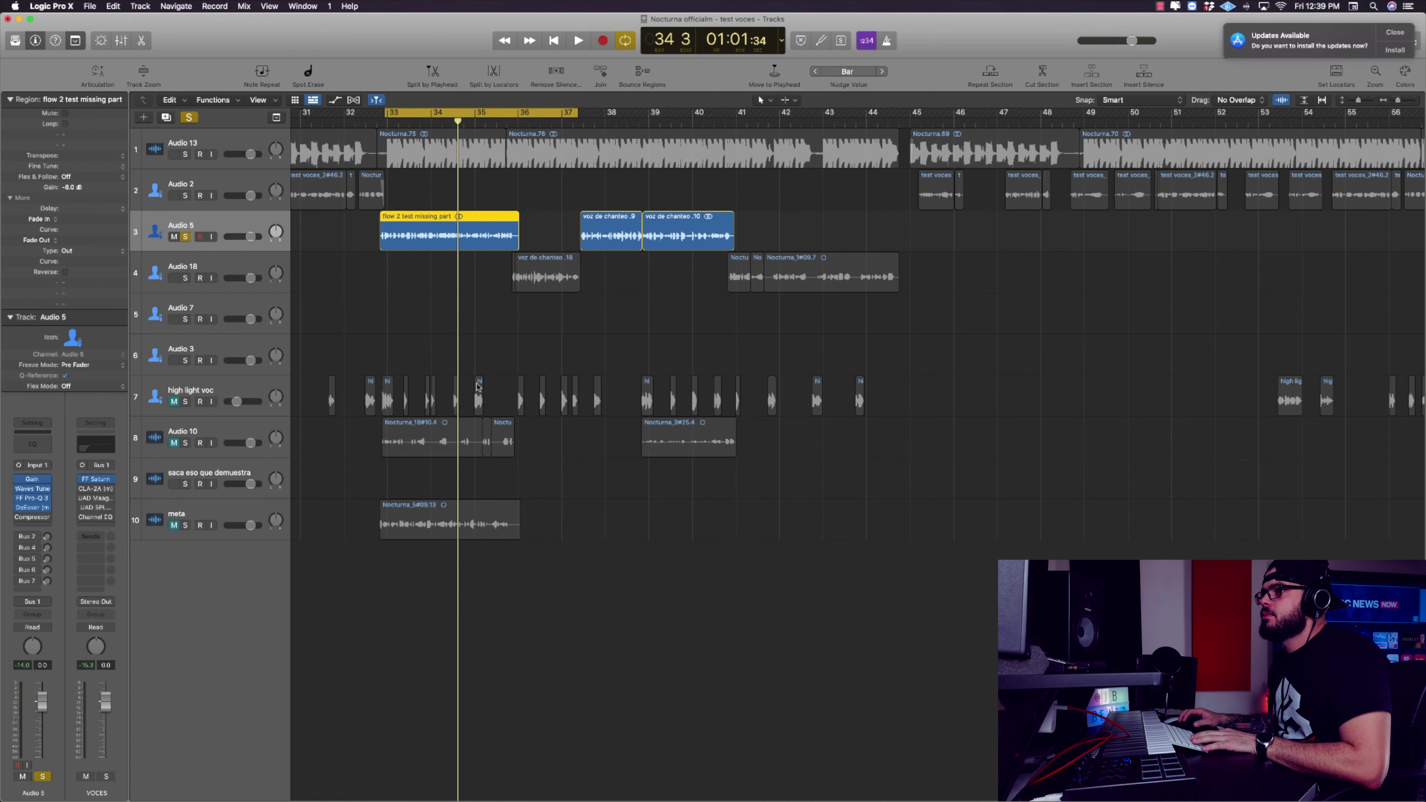
# - Enable the CLA-2A compressor on the VOCES bus, play the soloed vocal through it and close its window
pyautogui.click(96, 488)
pyautogui.moveTo(673, 430); pyautogui.dragTo(743, 374)
pyautogui.press('space')
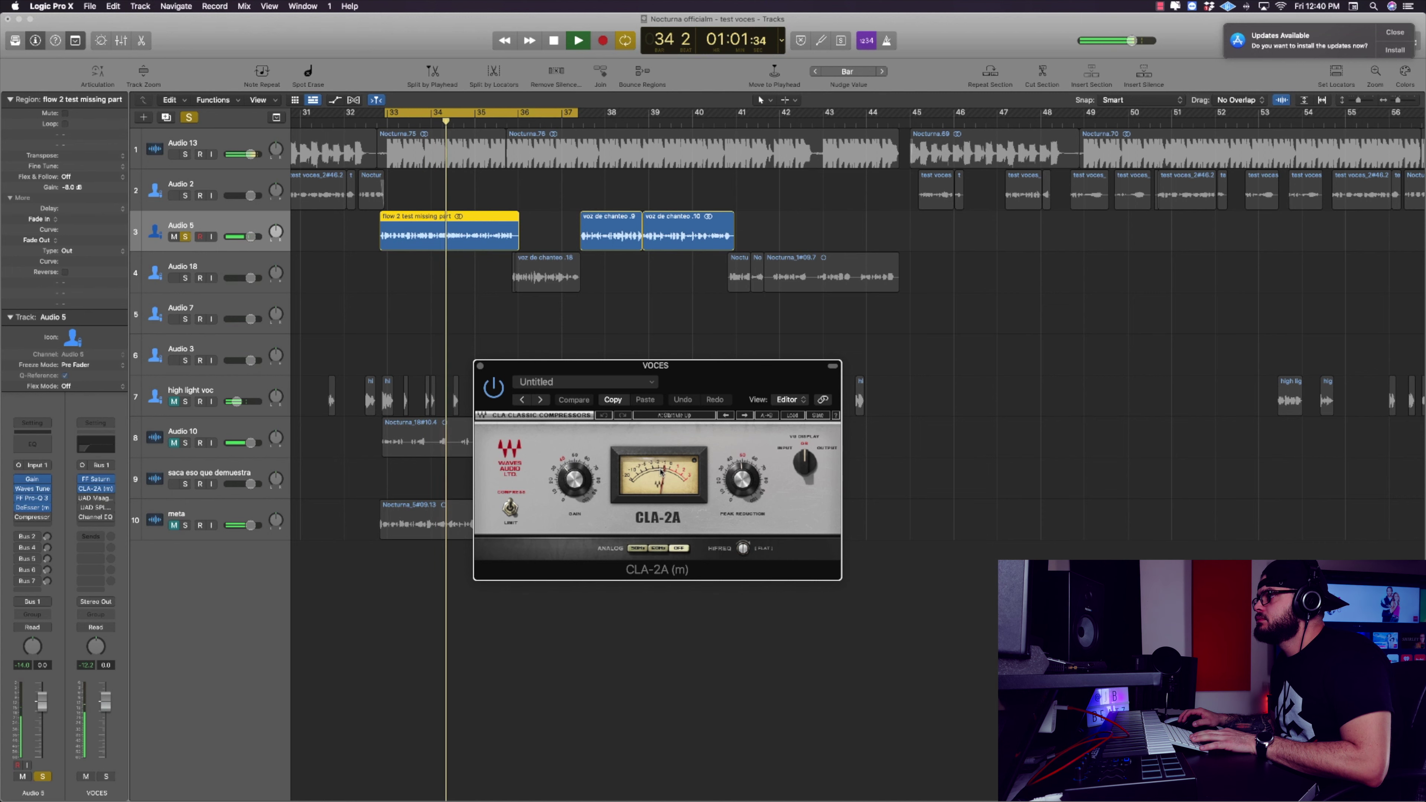
pyautogui.press('space')
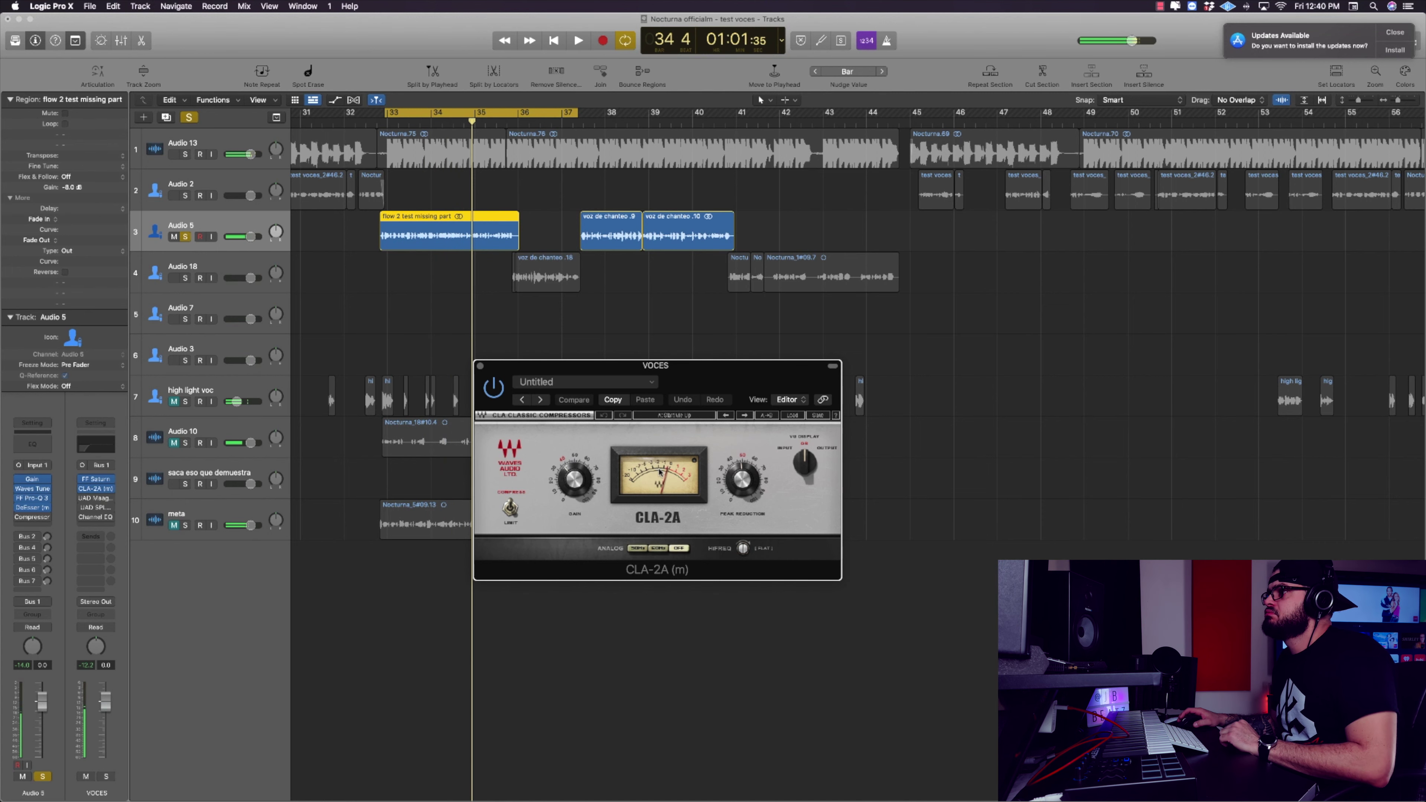
pyautogui.click(481, 366)
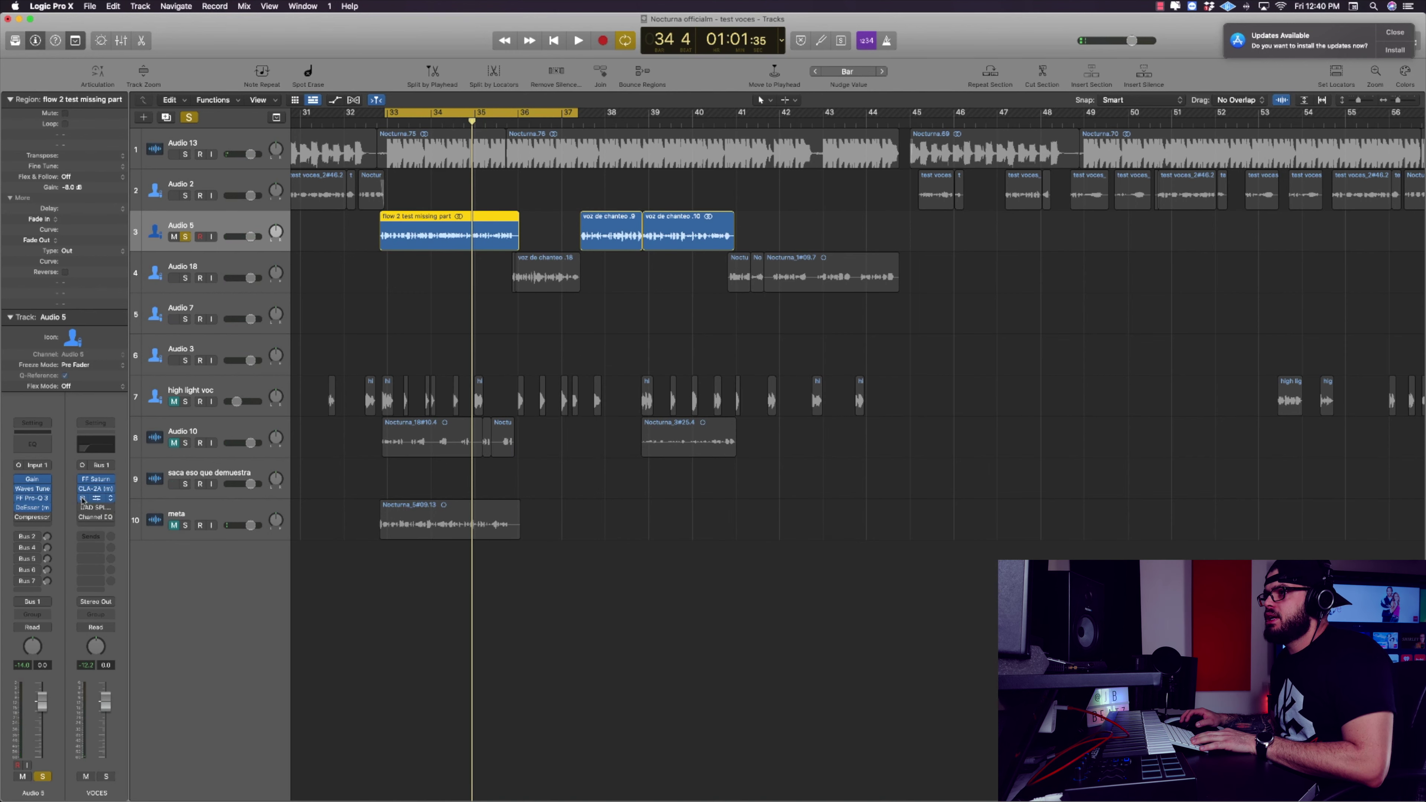
# - Enable UAD Maag EQ4 on the VOCES bus and examine the gain knobs of its frequency bands
pyautogui.click(96, 498)
pyautogui.moveTo(645, 156); pyautogui.dragTo(694, 420)
pyautogui.moveTo(736, 494); pyautogui.dragTo(737, 492)
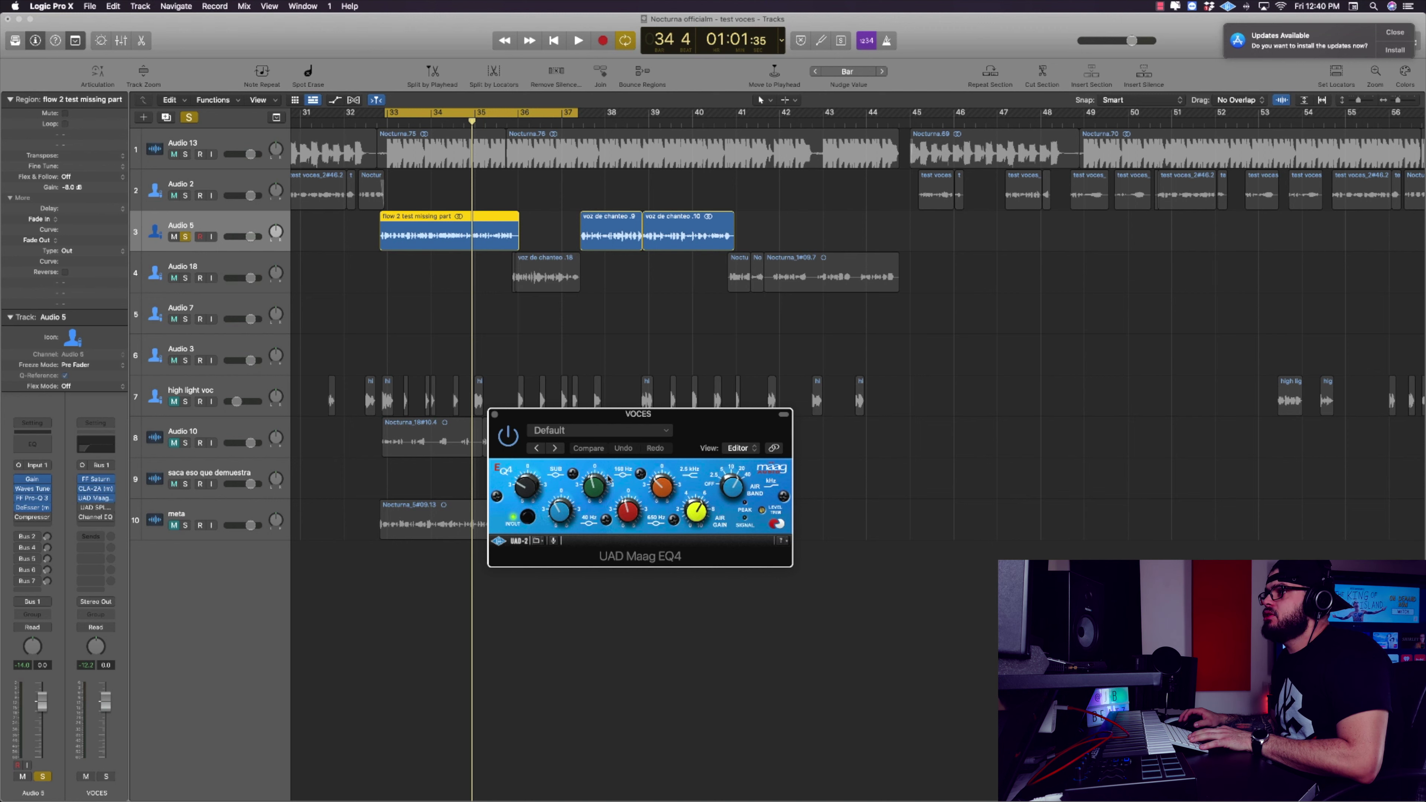
pyautogui.moveTo(593, 482); pyautogui.dragTo(593, 484)
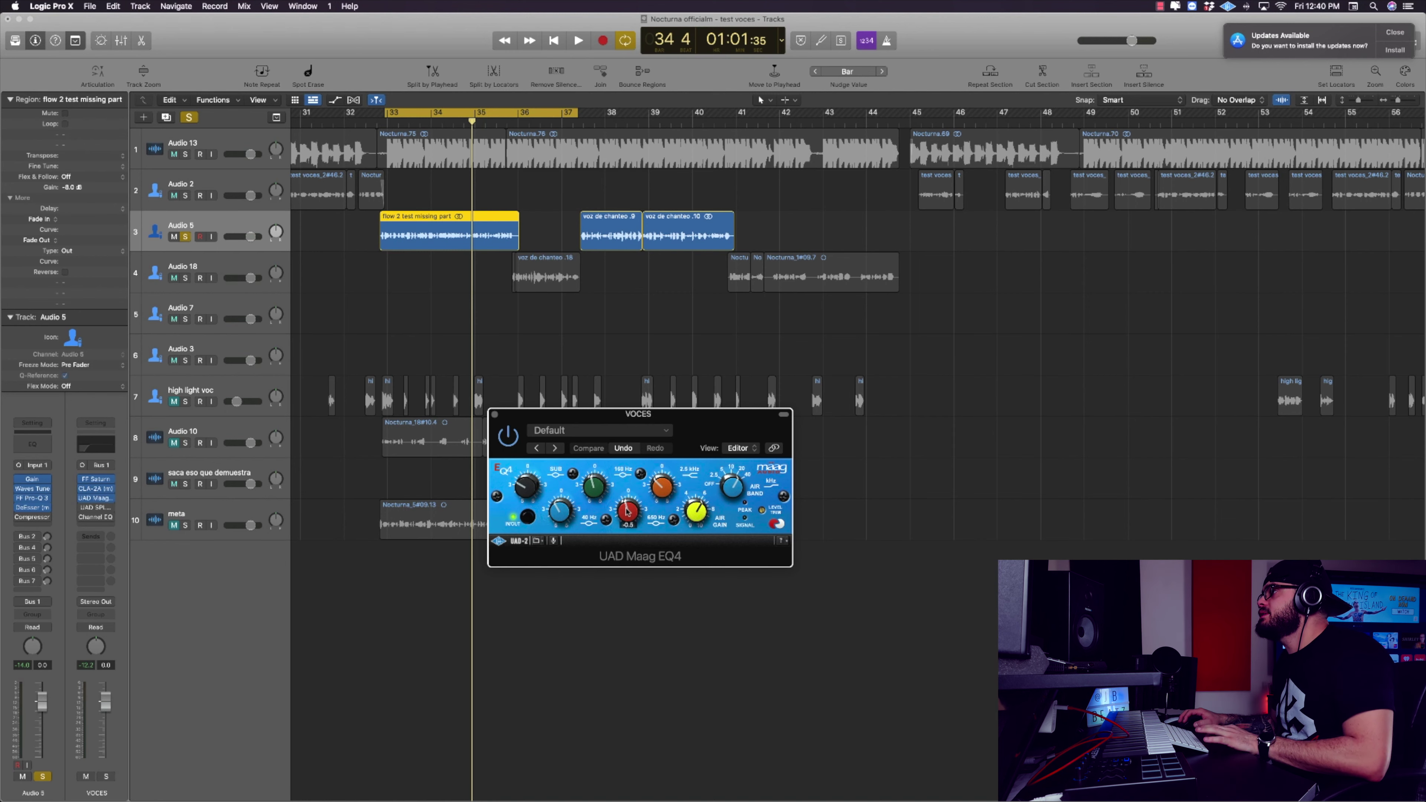
pyautogui.click(566, 515)
pyautogui.click(526, 485)
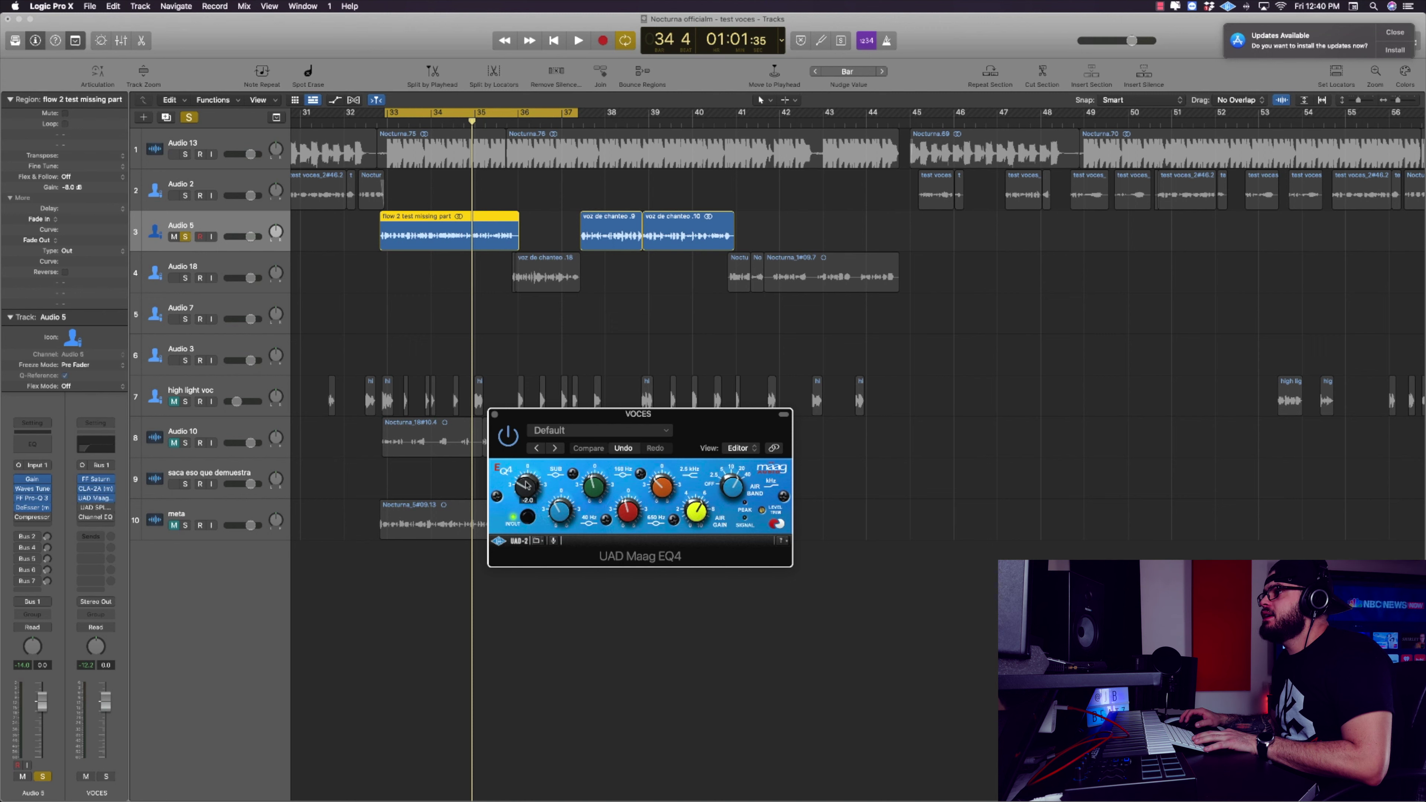
# - Play the soloed vocal to judge UAD Maag EQ4 and close its window
pyautogui.press('space')
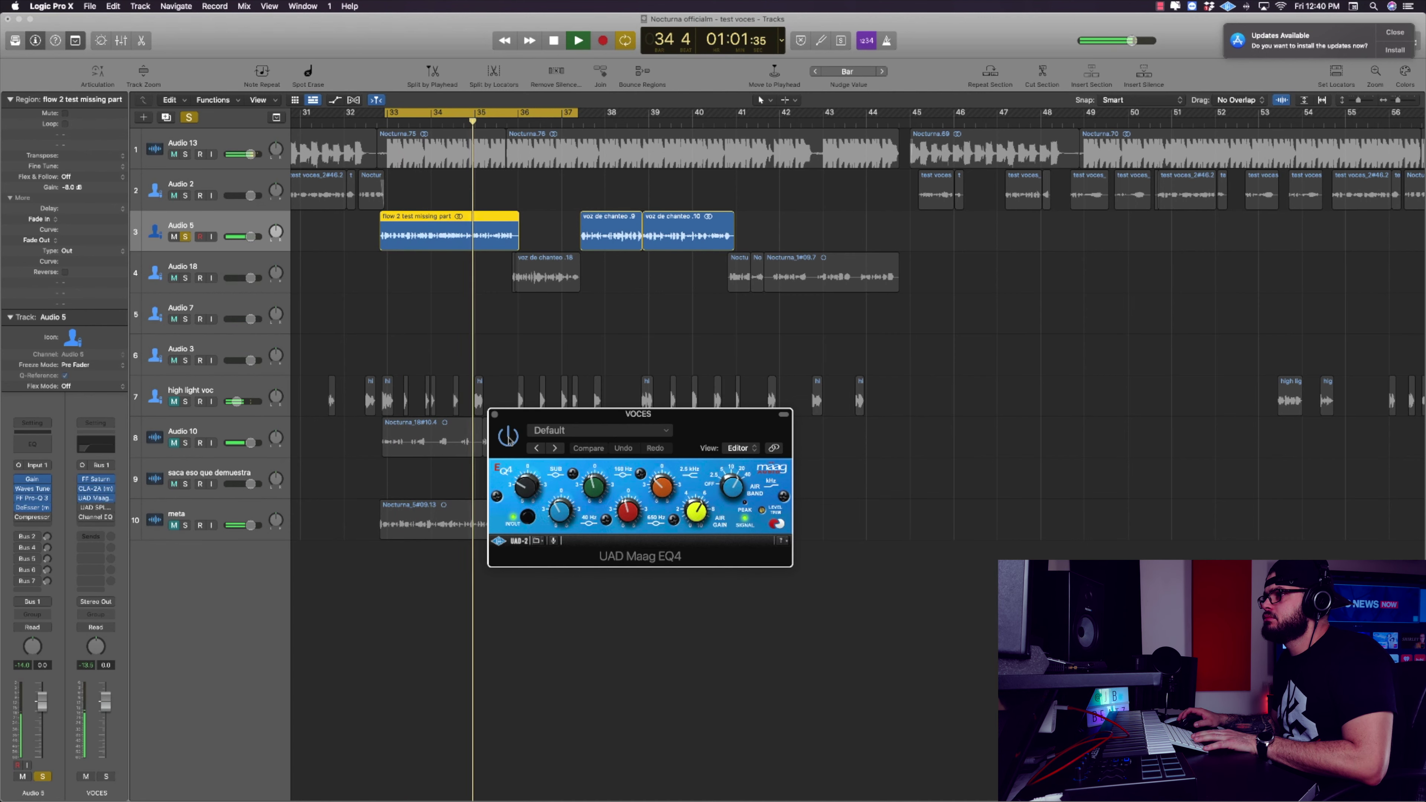
pyautogui.press('space')
pyautogui.moveTo(508, 415); pyautogui.dragTo(515, 414)
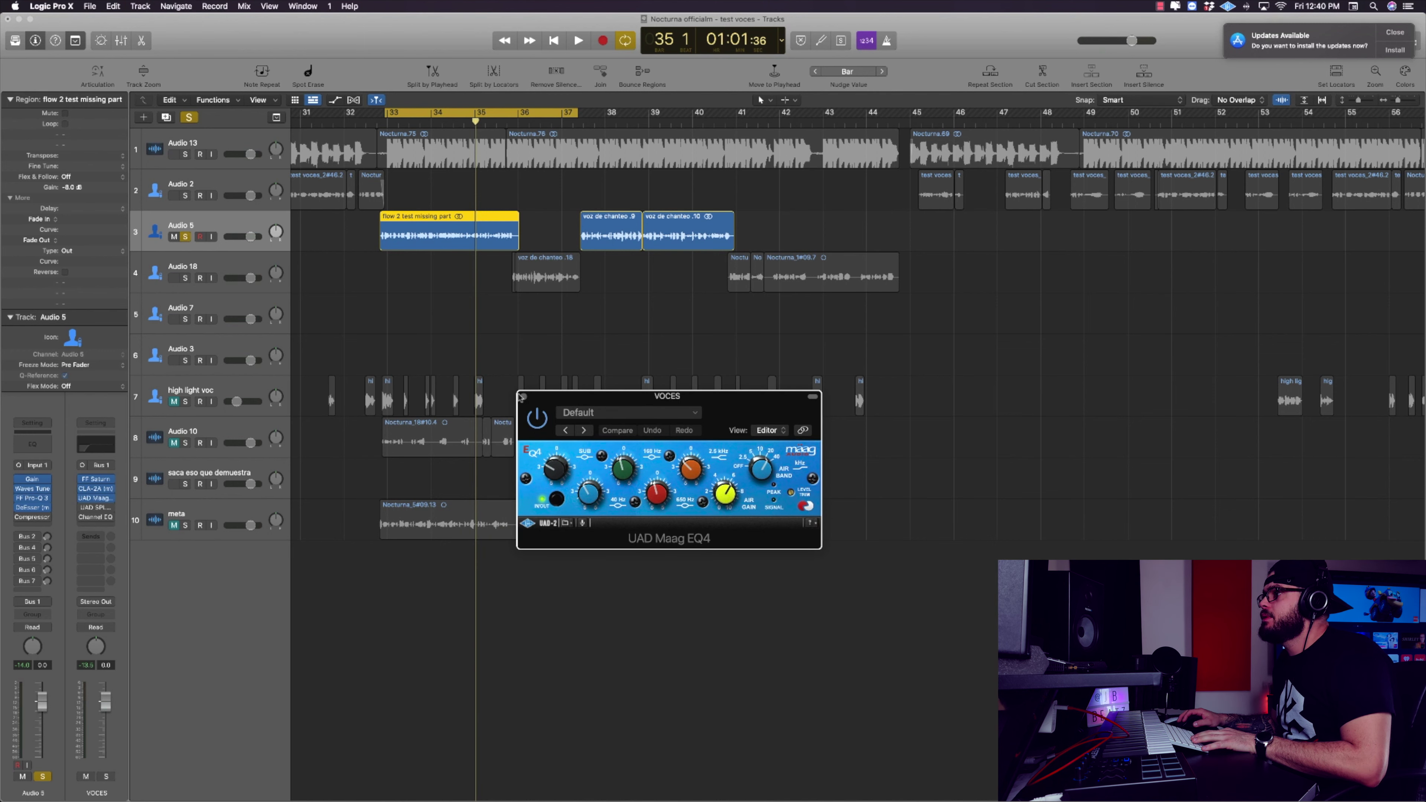
pyautogui.press('super+w')
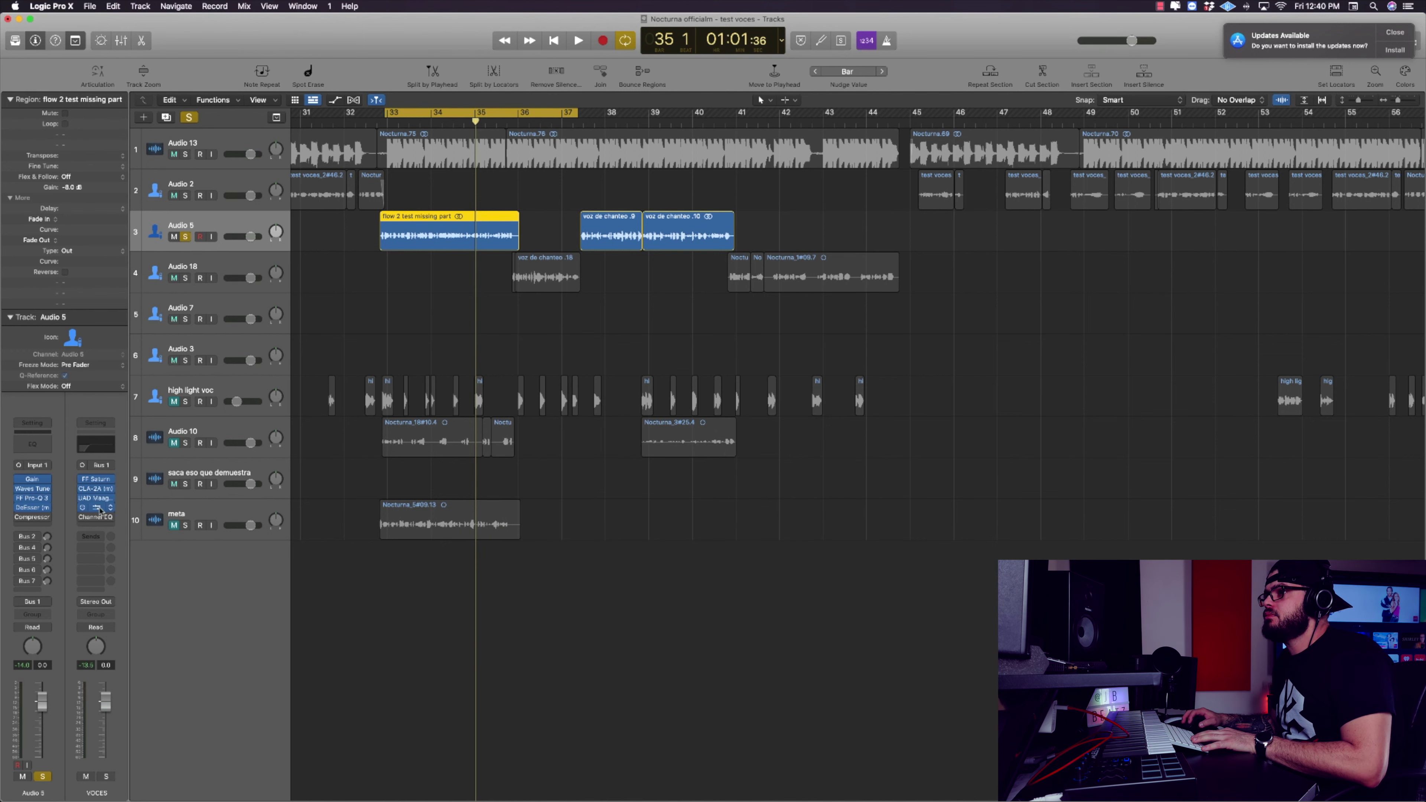
# - Enable UAD SPL TwinTube on the VOCES bus, play the soloed vocal through it and close its window
pyautogui.click(96, 507)
pyautogui.moveTo(550, 157); pyautogui.dragTo(696, 338)
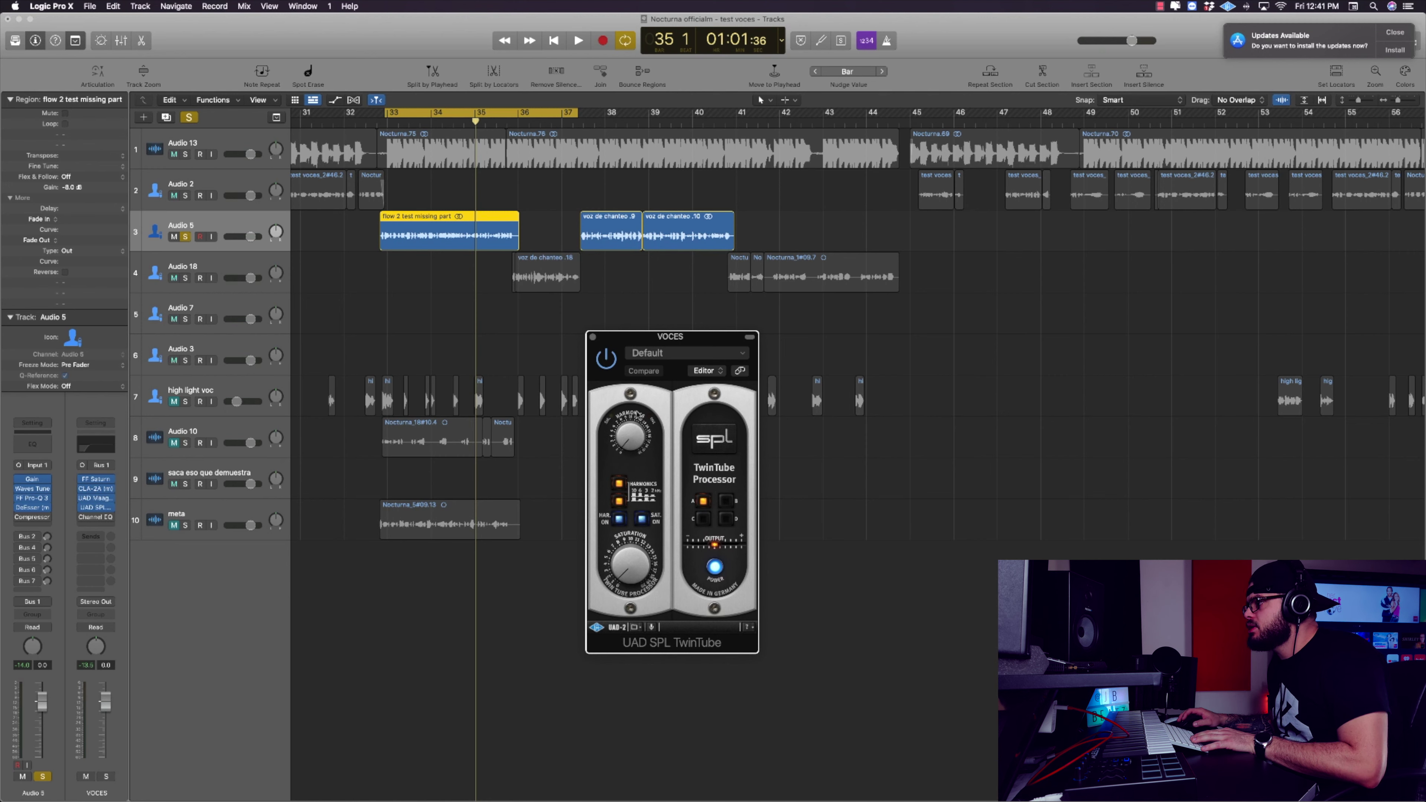
pyautogui.hotkey('shift', 'Return')
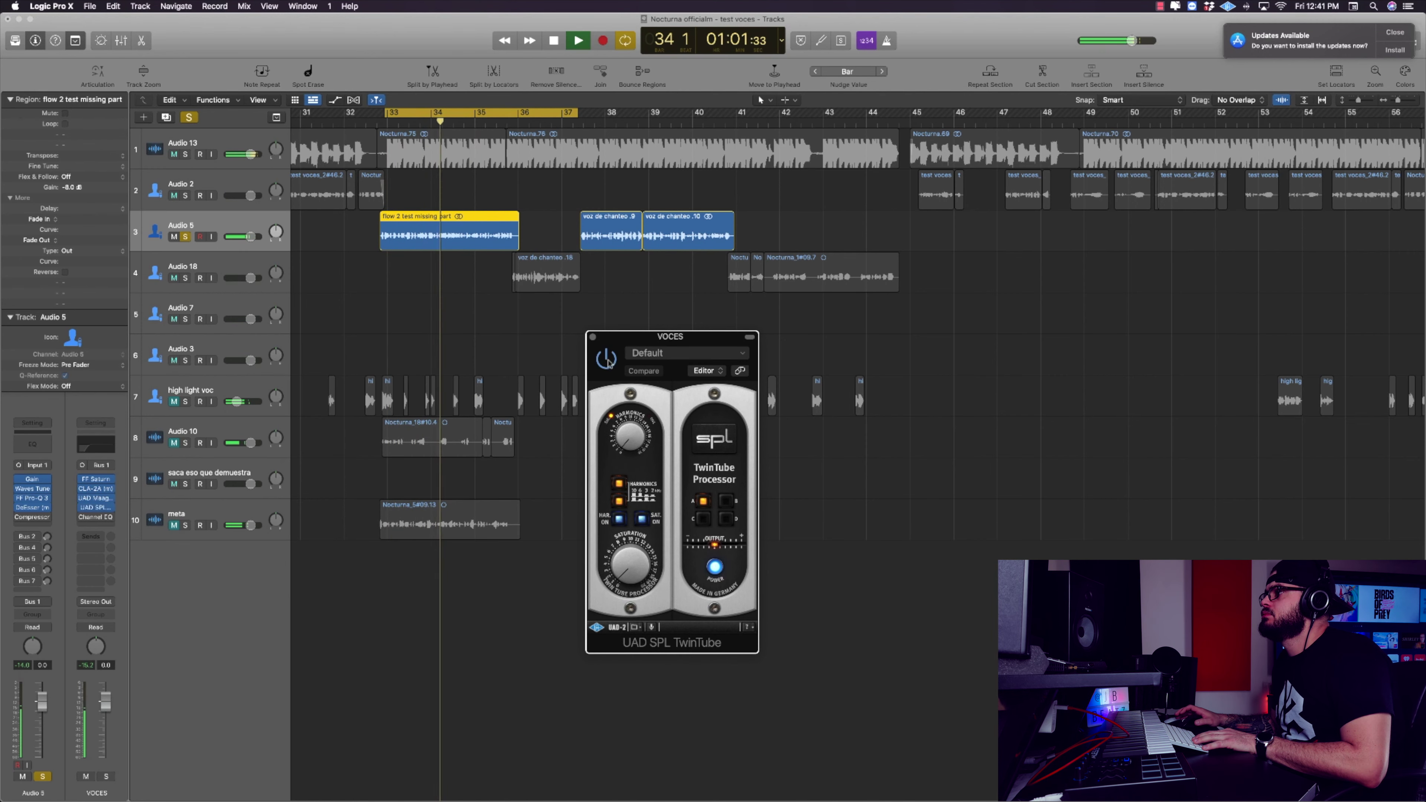
pyautogui.click(592, 338)
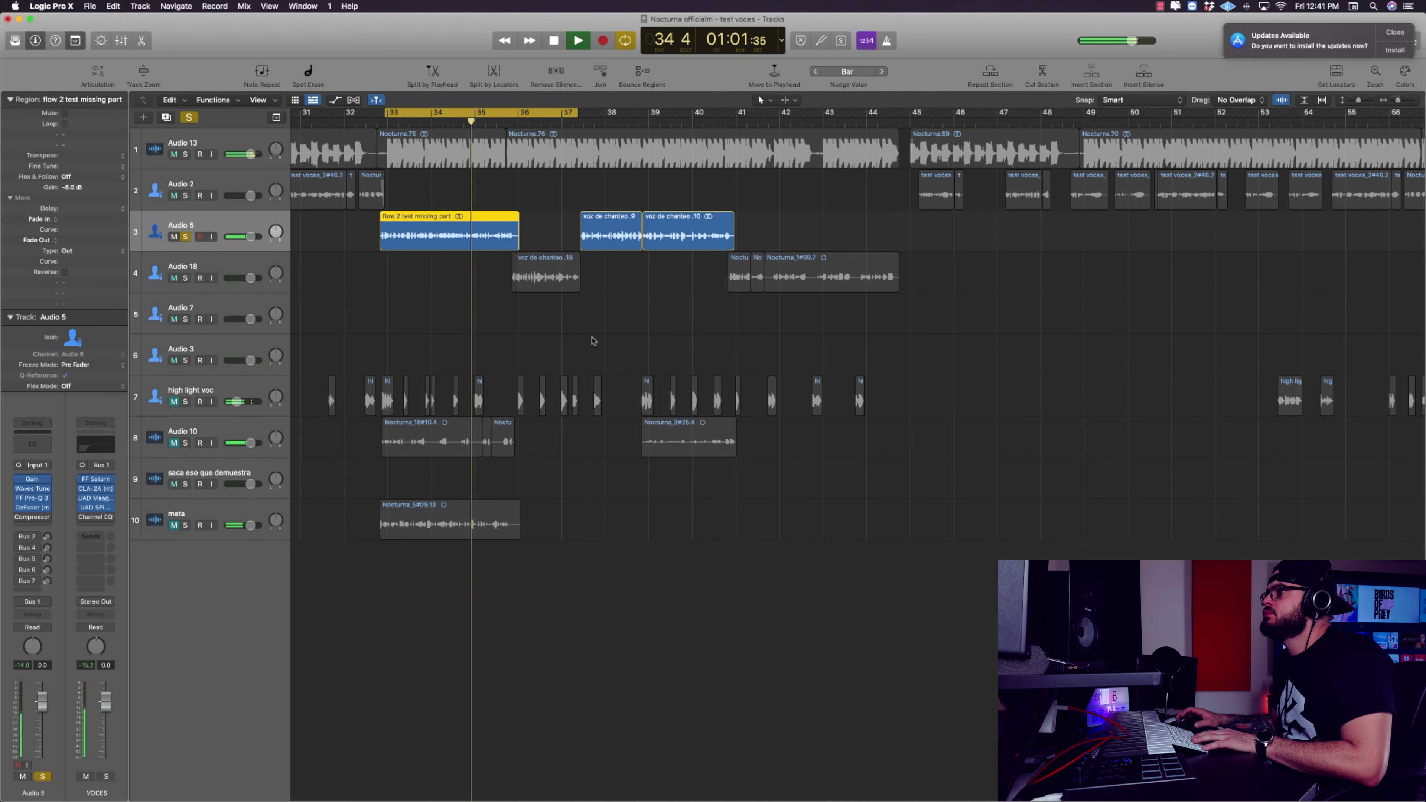
pyautogui.press('space')
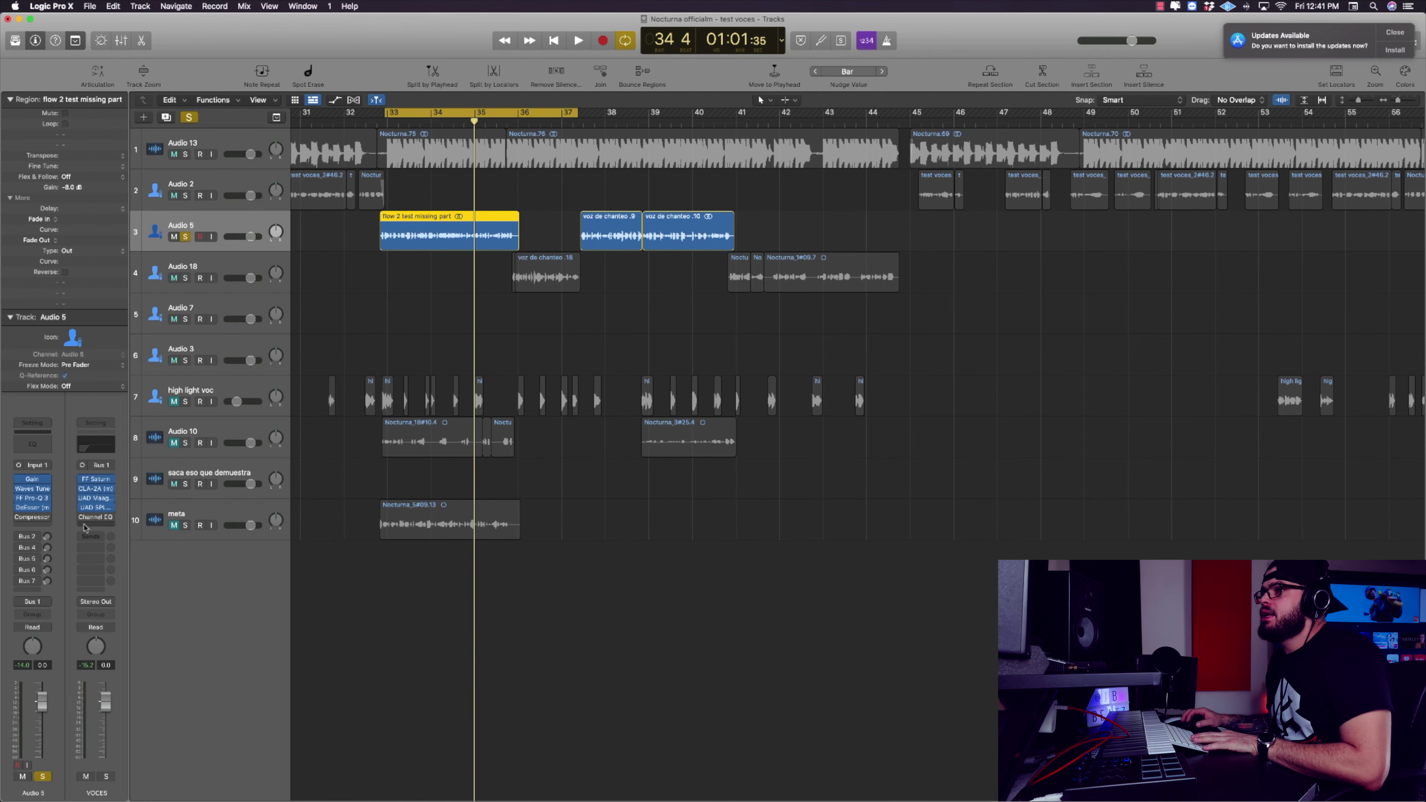
# - Enable the Channel EQ on the VOCES bus, examine its low-cut band and close its window
pyautogui.click(97, 521)
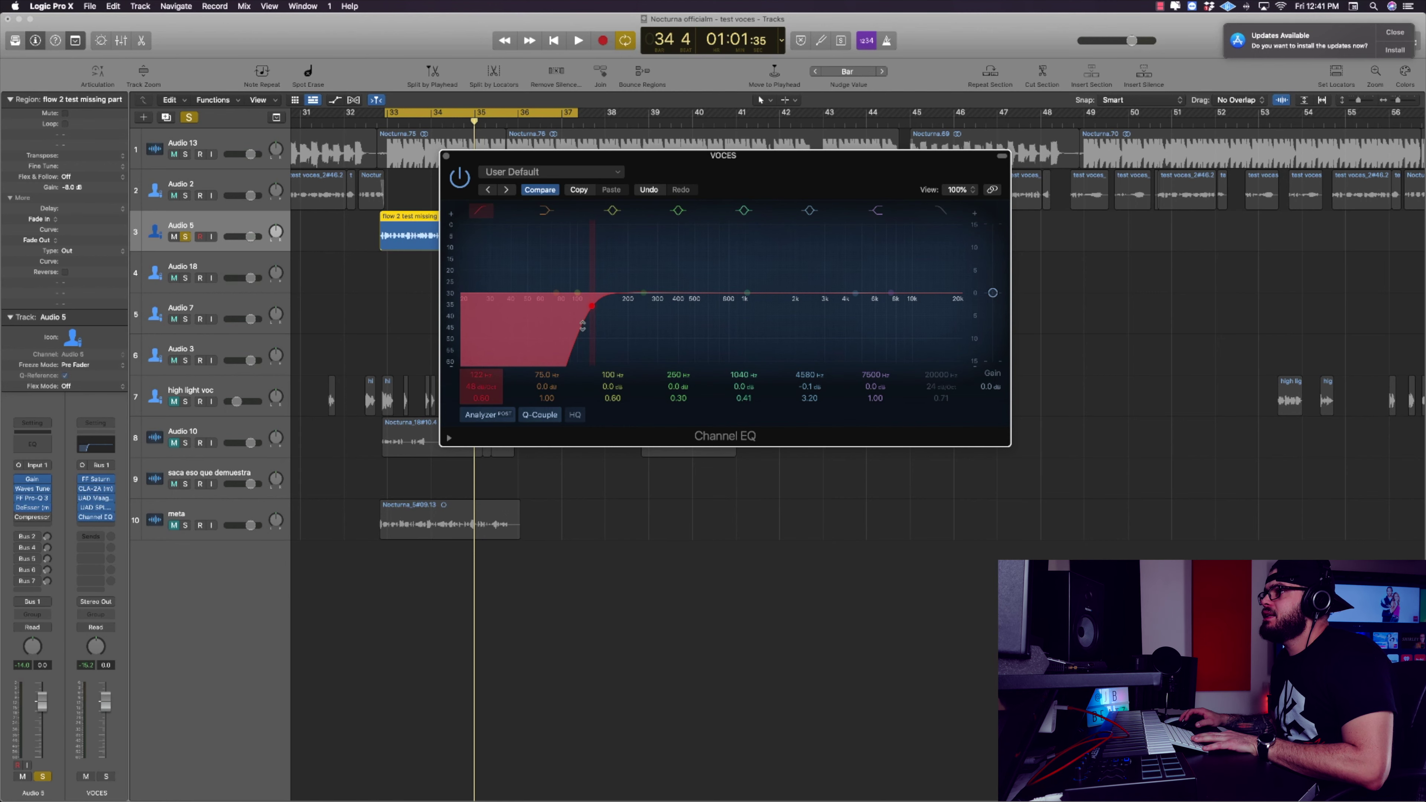
pyautogui.click(447, 157)
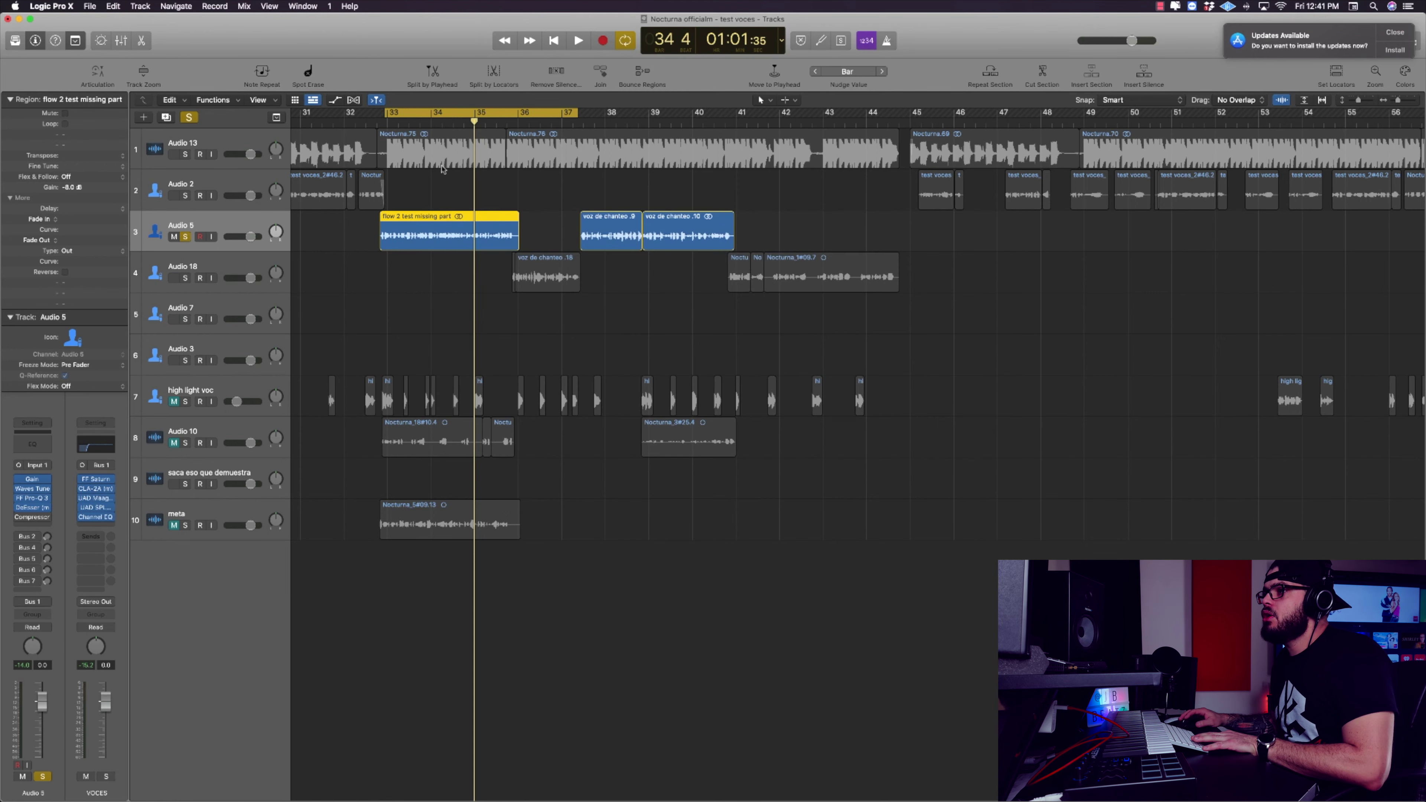
# - Activate the reverb send on Audio 5 with FrozenVerb open and play the full mix with solo turned off
pyautogui.click(20, 536)
pyautogui.click(95, 478)
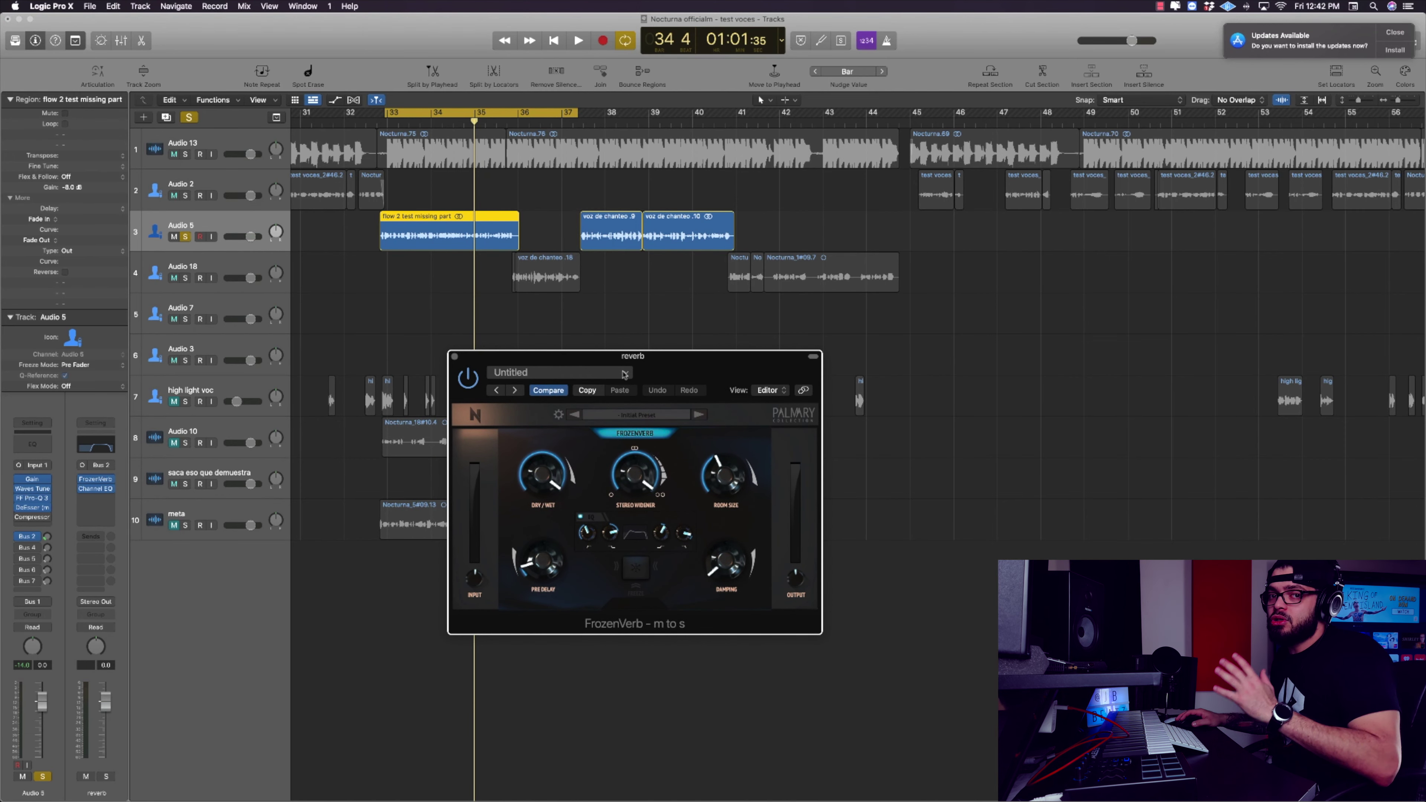
pyautogui.moveTo(584, 384); pyautogui.dragTo(741, 387)
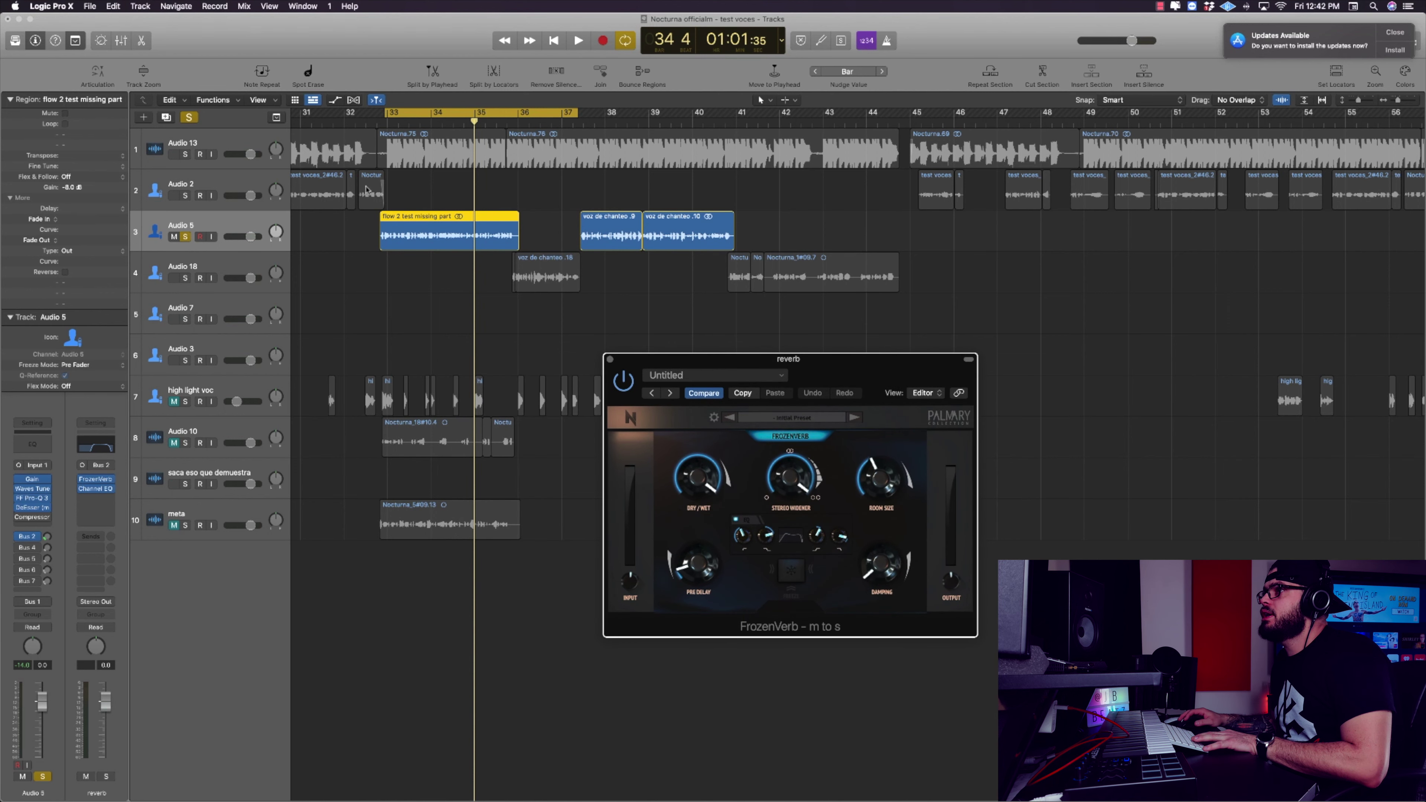
pyautogui.click(190, 117)
pyautogui.press('space')
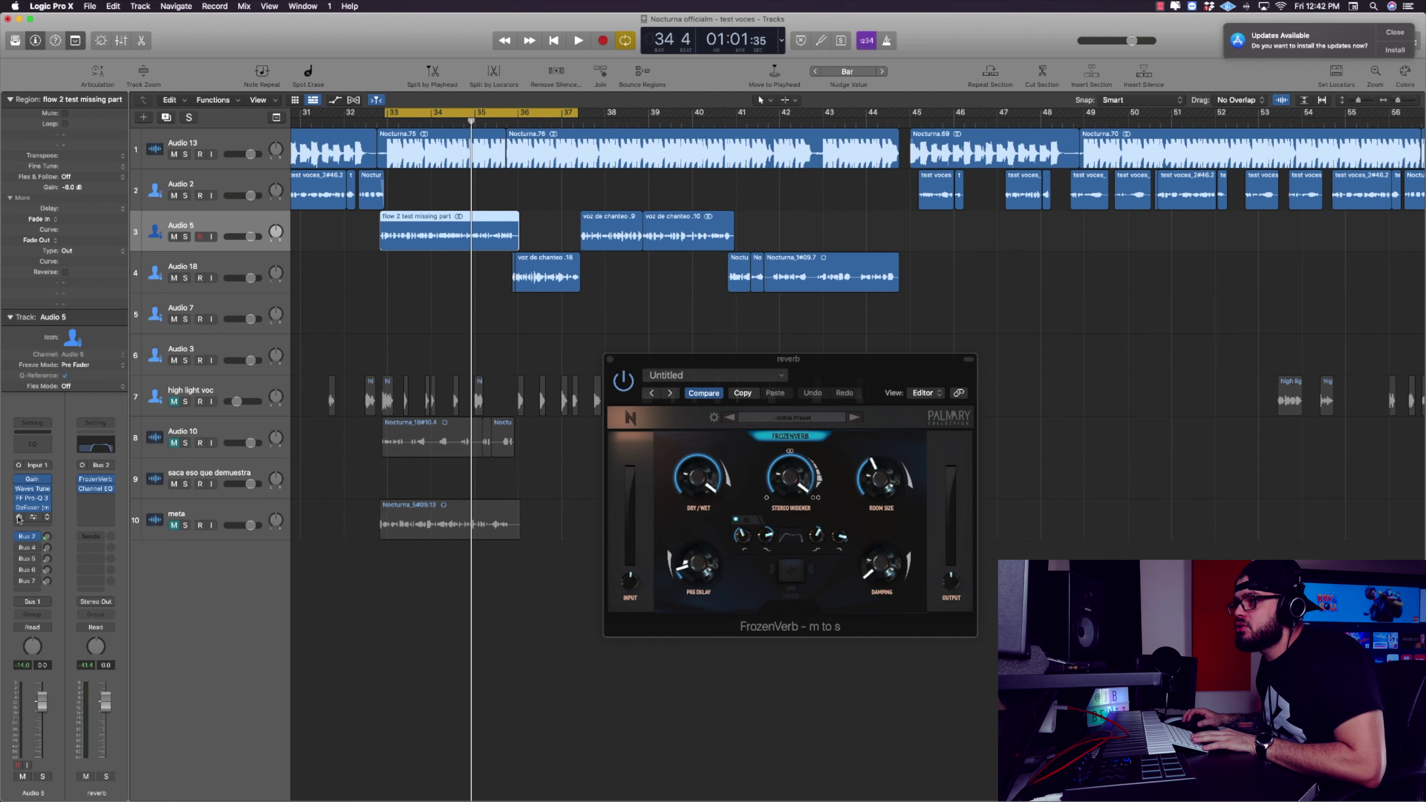
# - Enable the Compressor on Audio 5 and play the vocal with it in the full mix
pyautogui.click(32, 517)
pyautogui.moveTo(822, 235); pyautogui.dragTo(768, 283)
pyautogui.press('space')
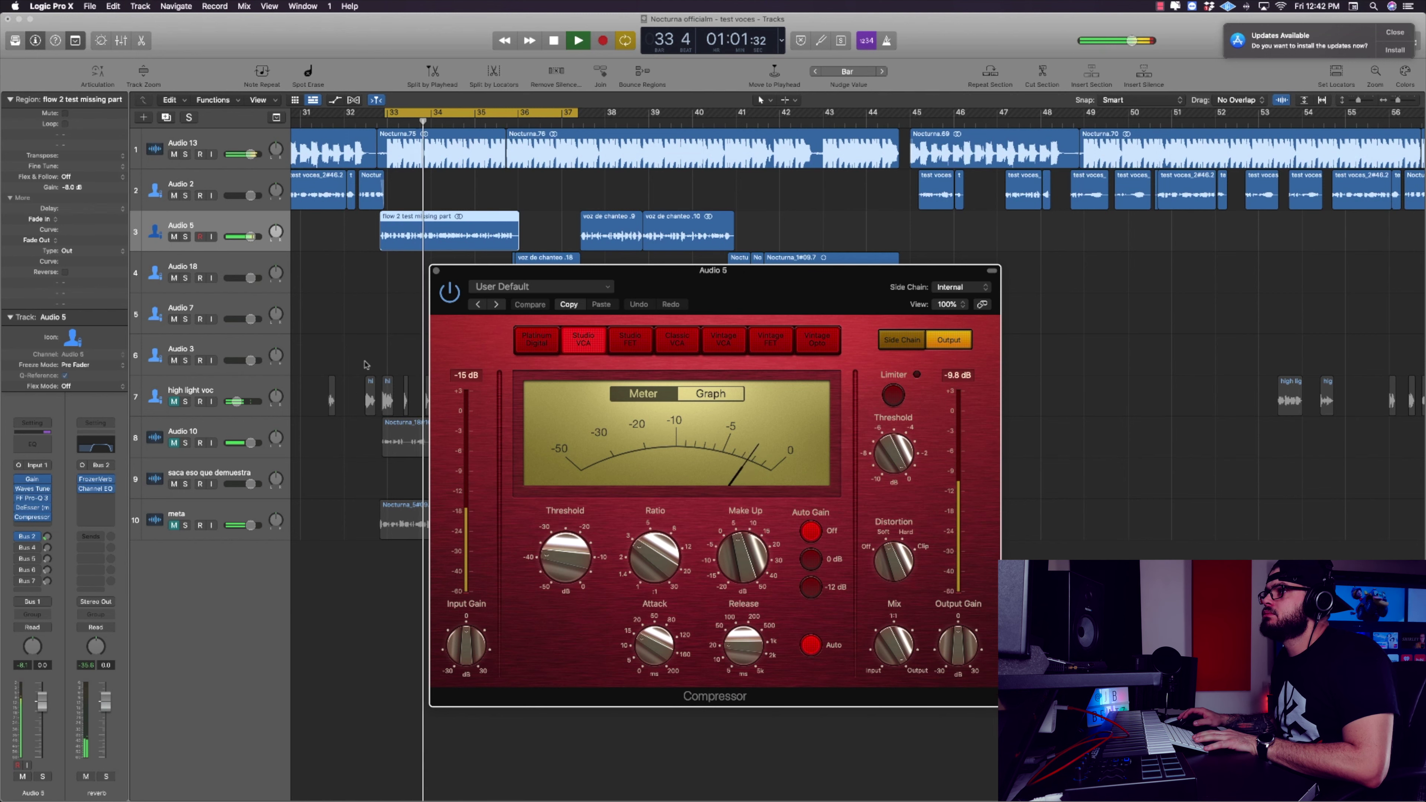
# - Close the Compressor window on Audio 5, then check FF Saturn's drive setting on the VOCES bus and close it
pyautogui.click(436, 273)
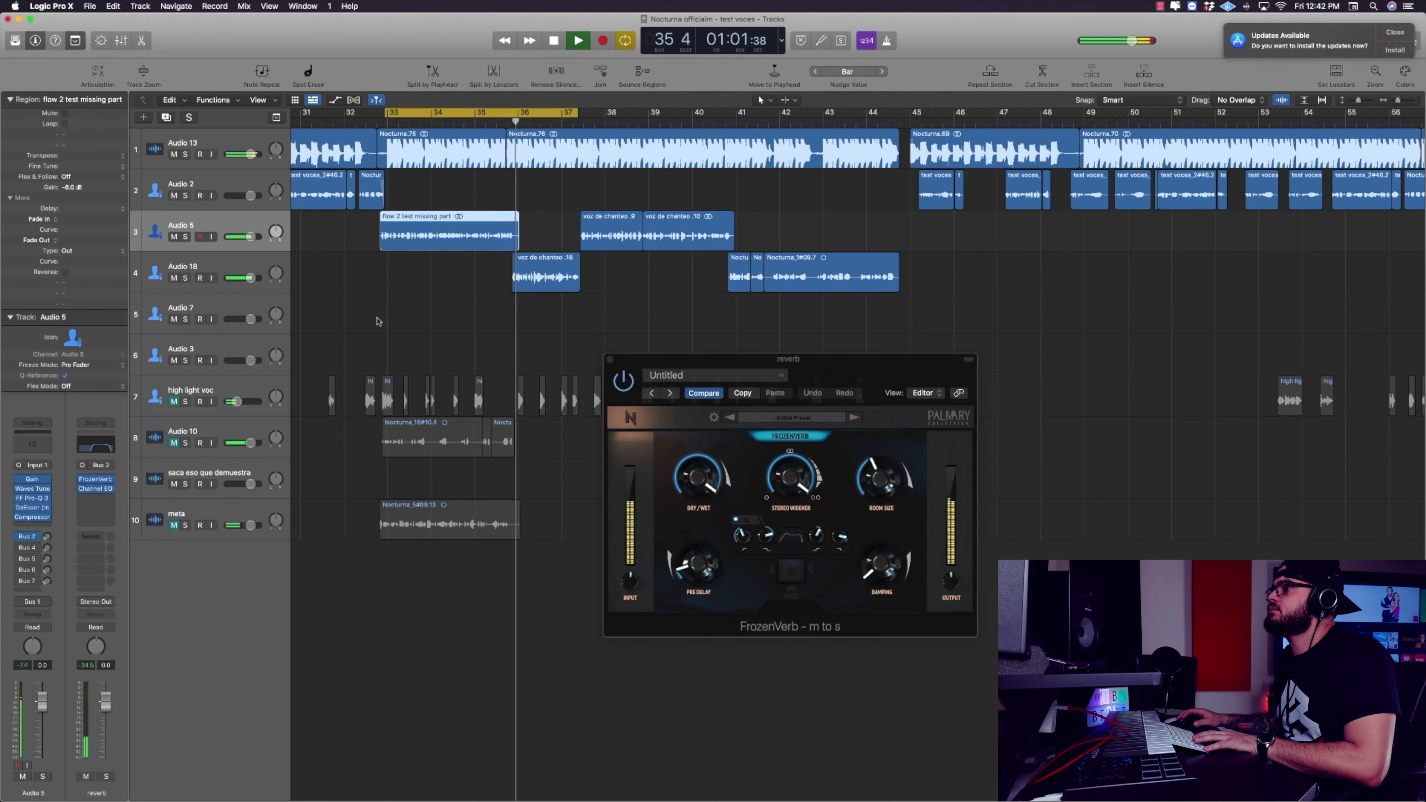
pyautogui.click(98, 481)
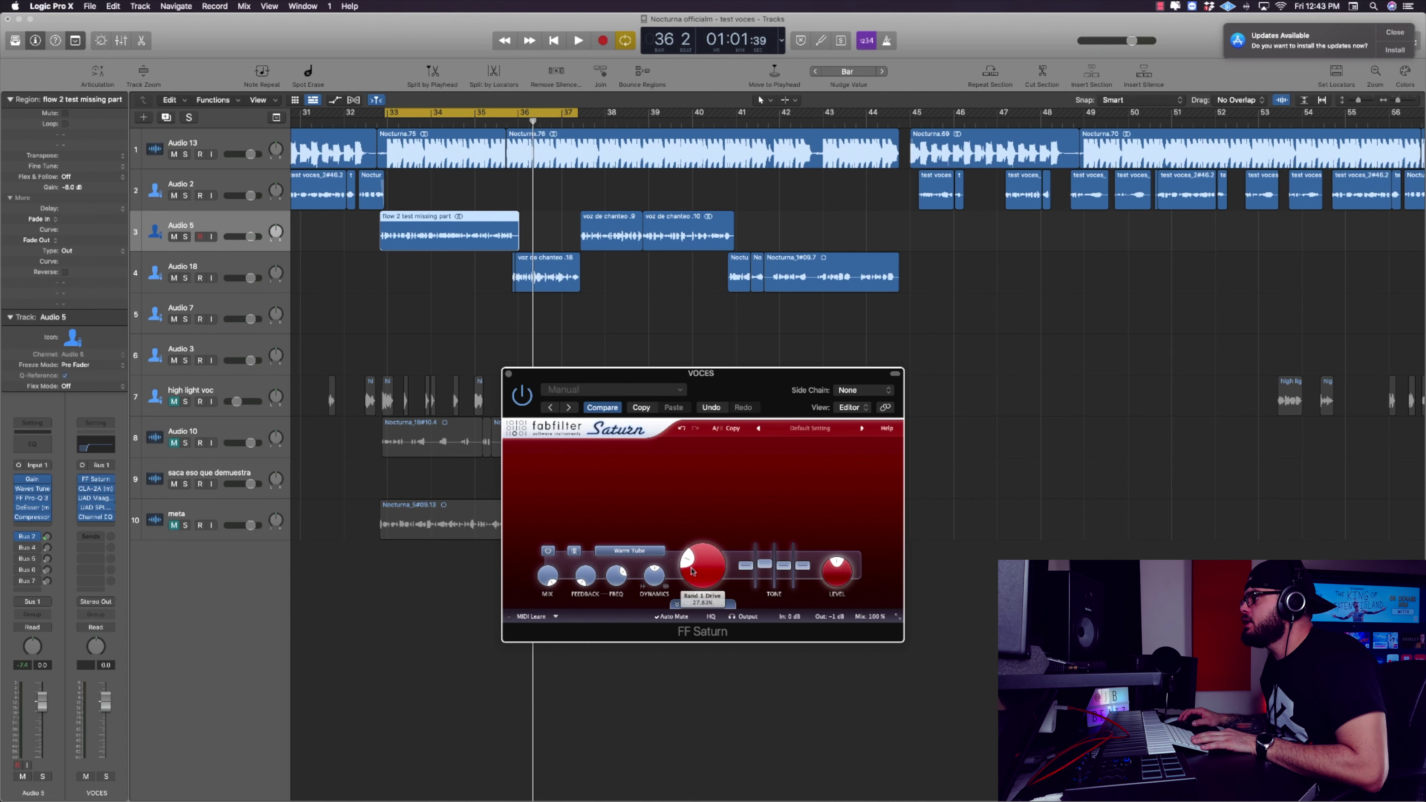
pyautogui.click(509, 375)
# - Insert the mono Waves OneKnob Phatter after the Channel EQ on the VOCES bus and move its window below the vocal regions
pyautogui.click(94, 526)
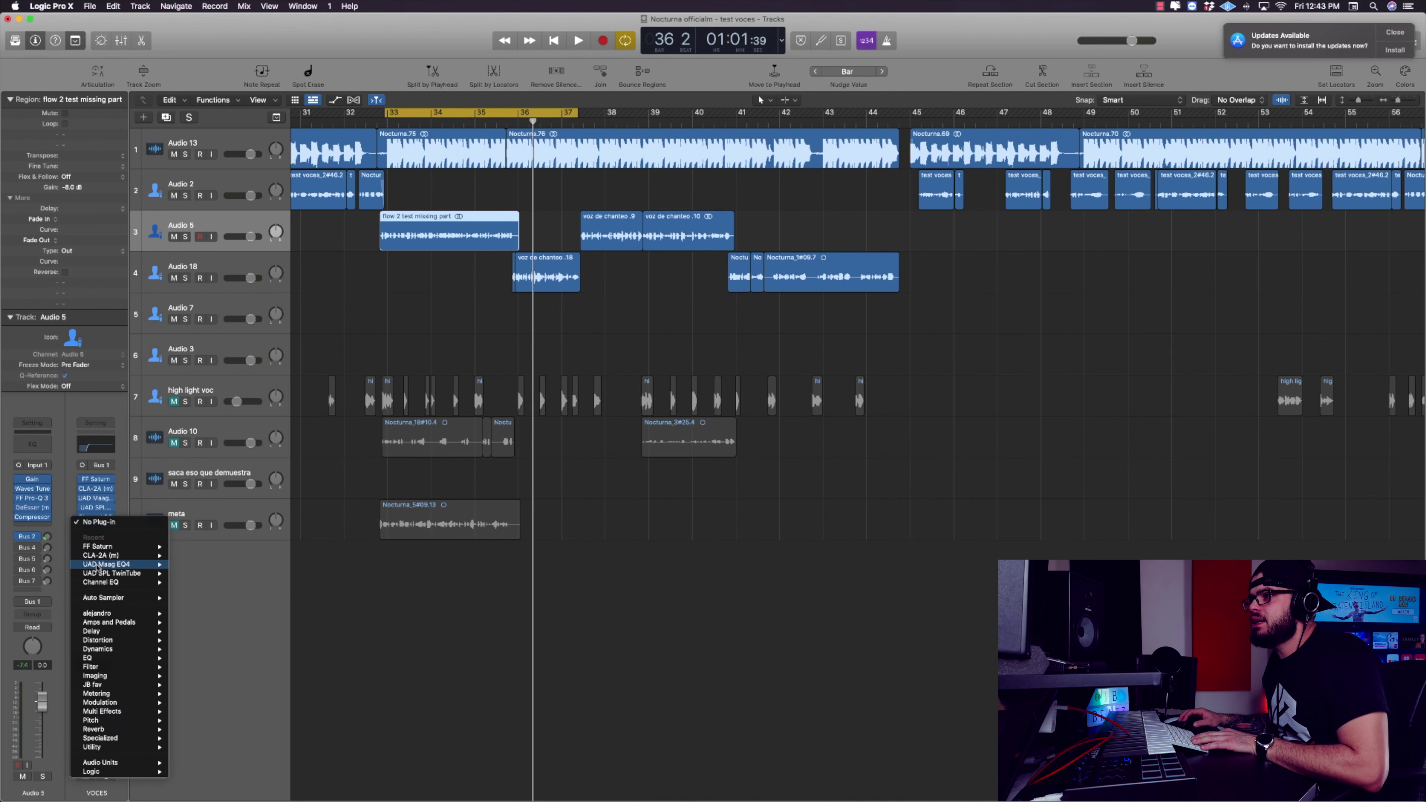
pyautogui.moveTo(112, 762)
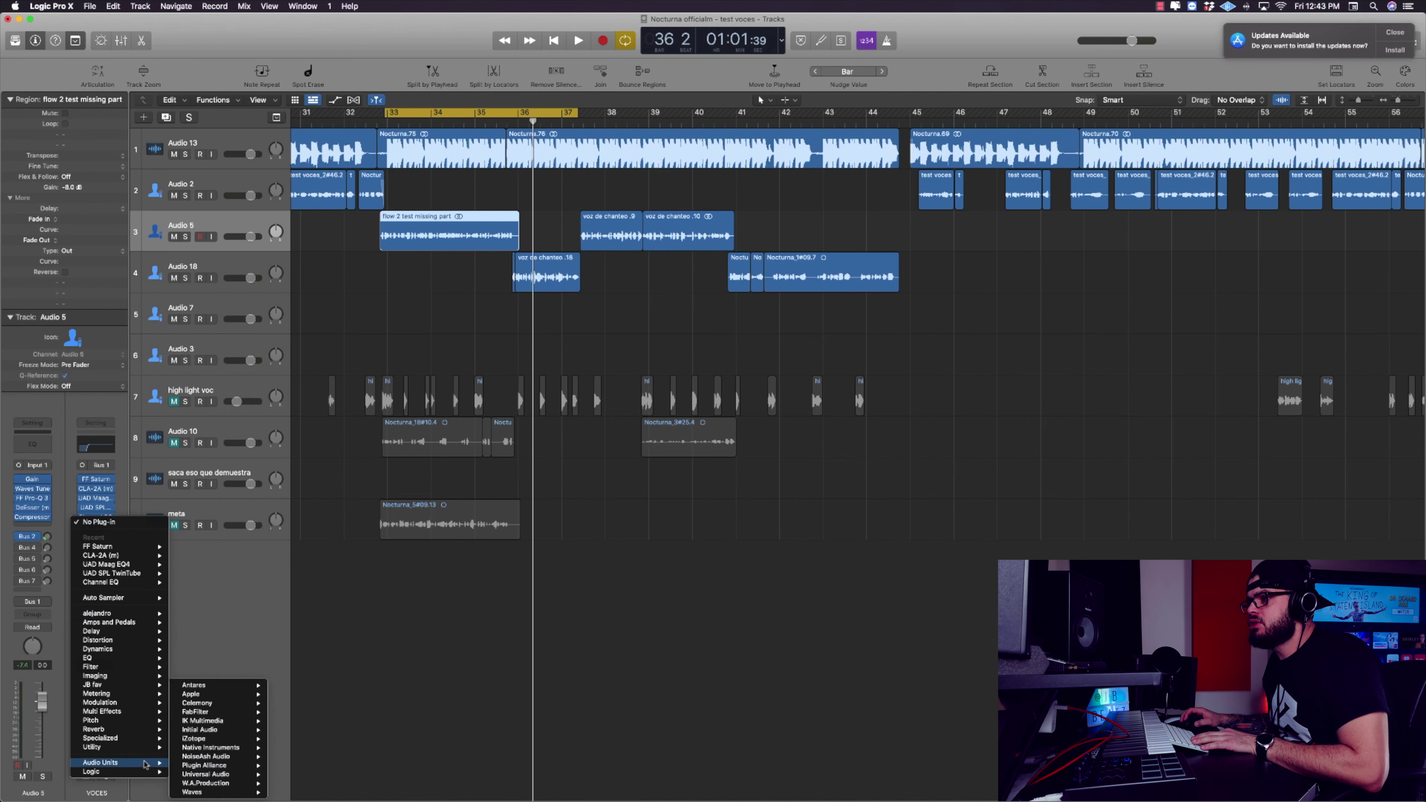
pyautogui.moveTo(211, 791)
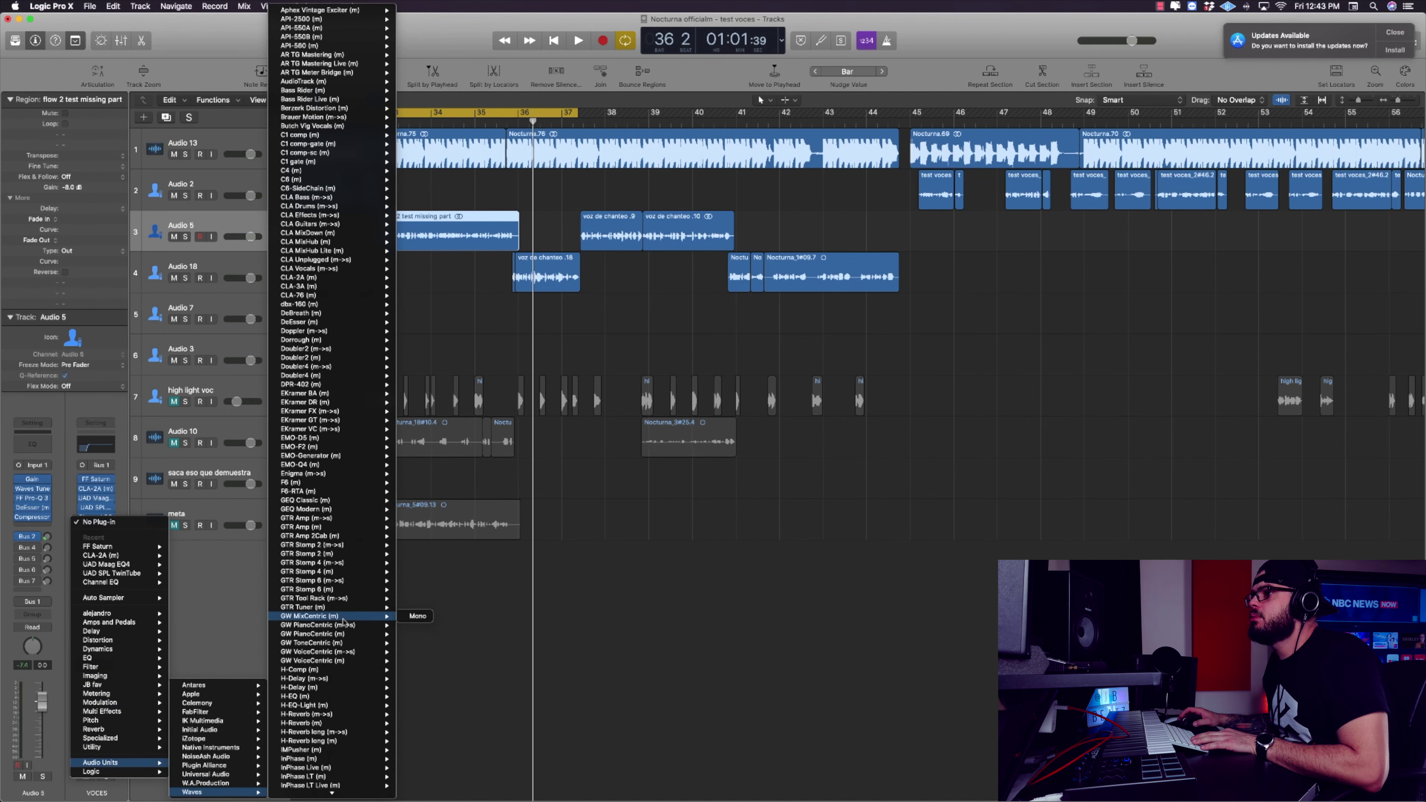
pyautogui.scroll(-15, 335, 650)
pyautogui.click(335, 650)
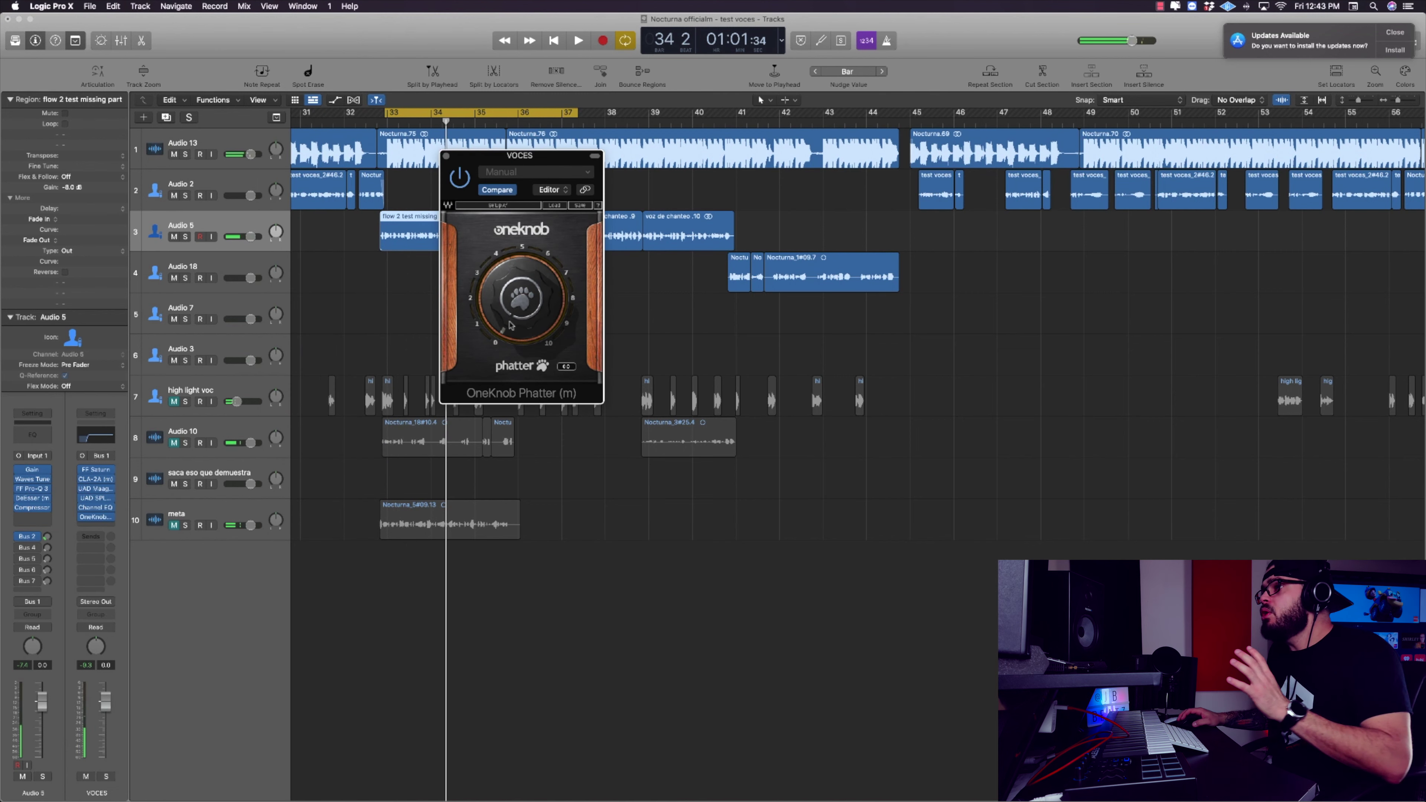
pyautogui.moveTo(530, 156); pyautogui.dragTo(568, 427)
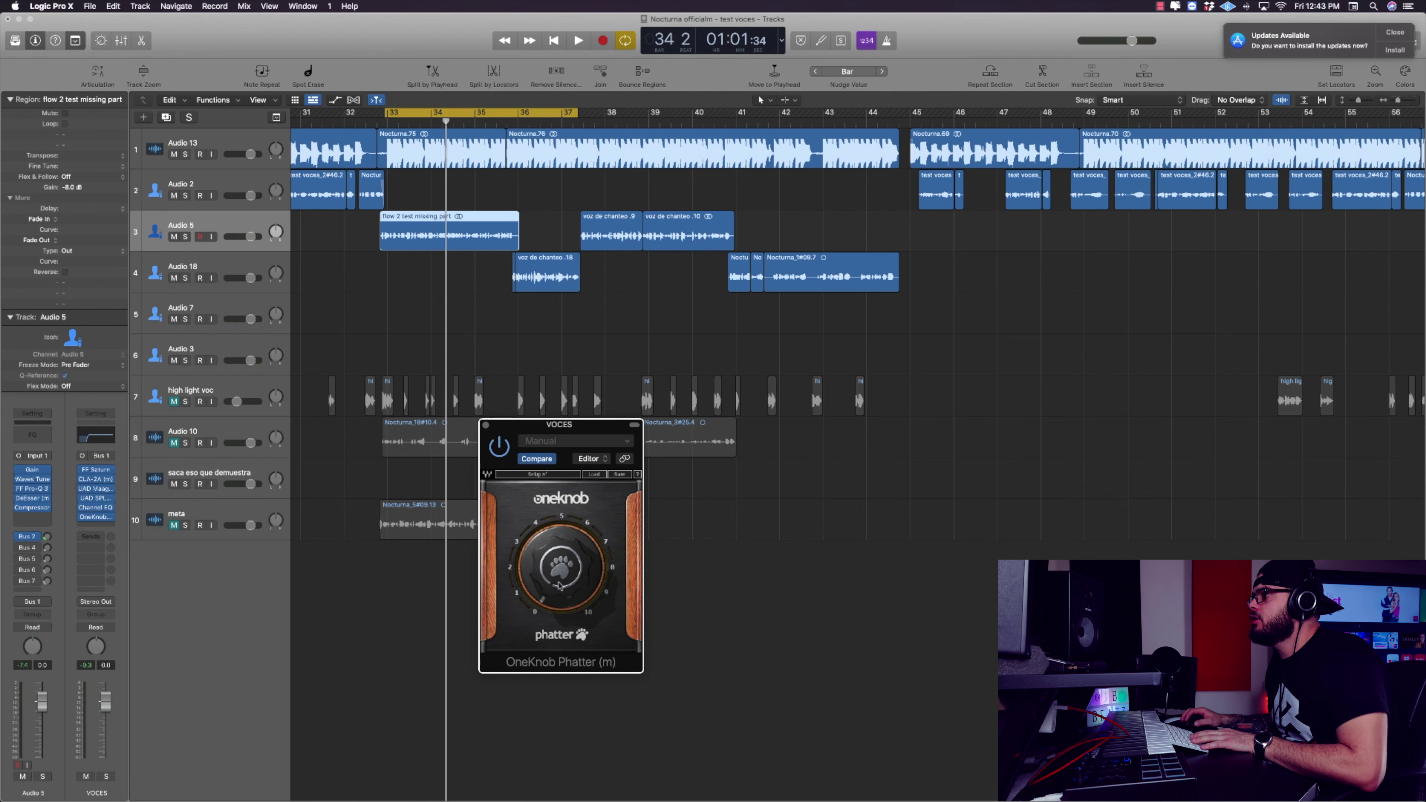
# - Raise the OneKnob Phatter amount on the VOCES bus while playing the full mix, close its window and stop playback
pyautogui.press('space')
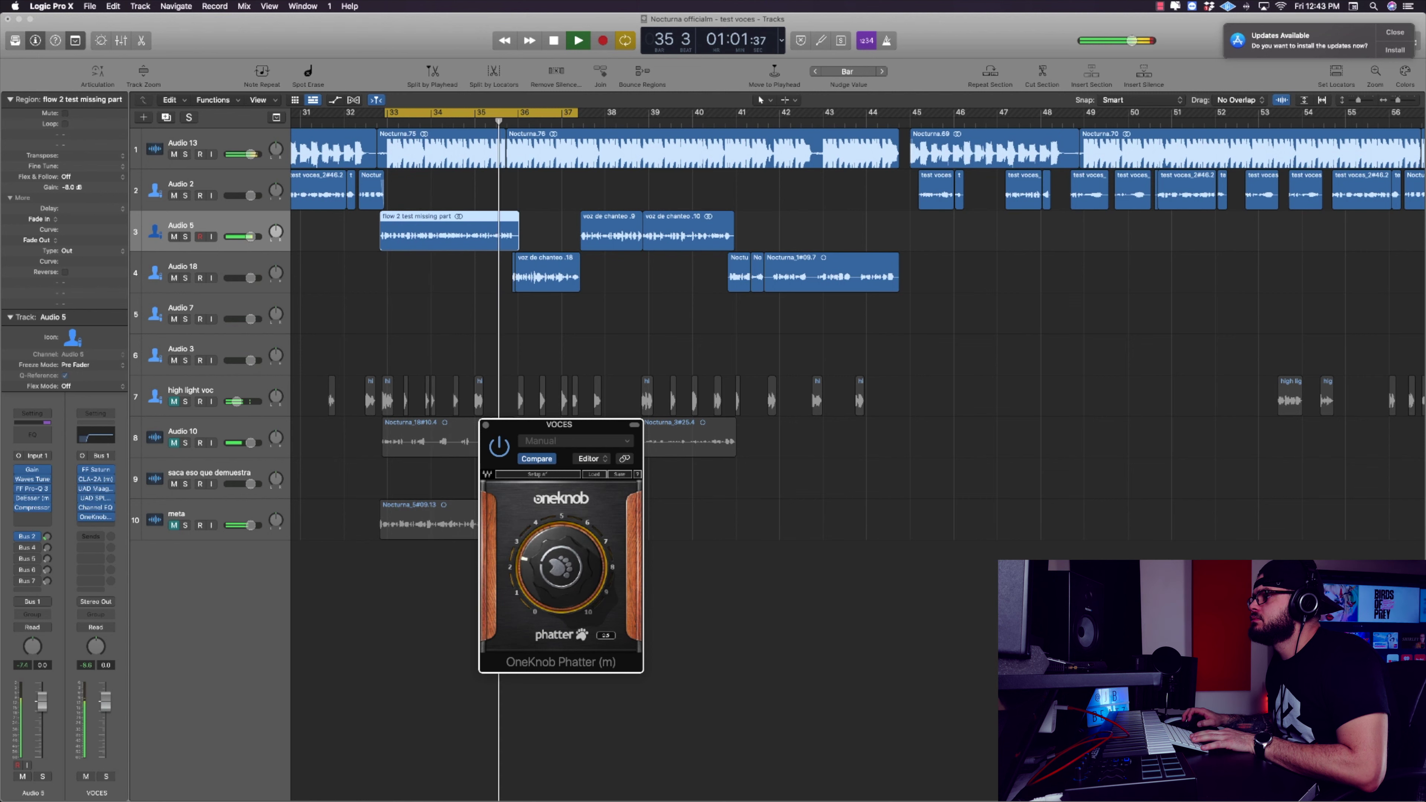
pyautogui.press('space')
pyautogui.press('space')
pyautogui.click(485, 424)
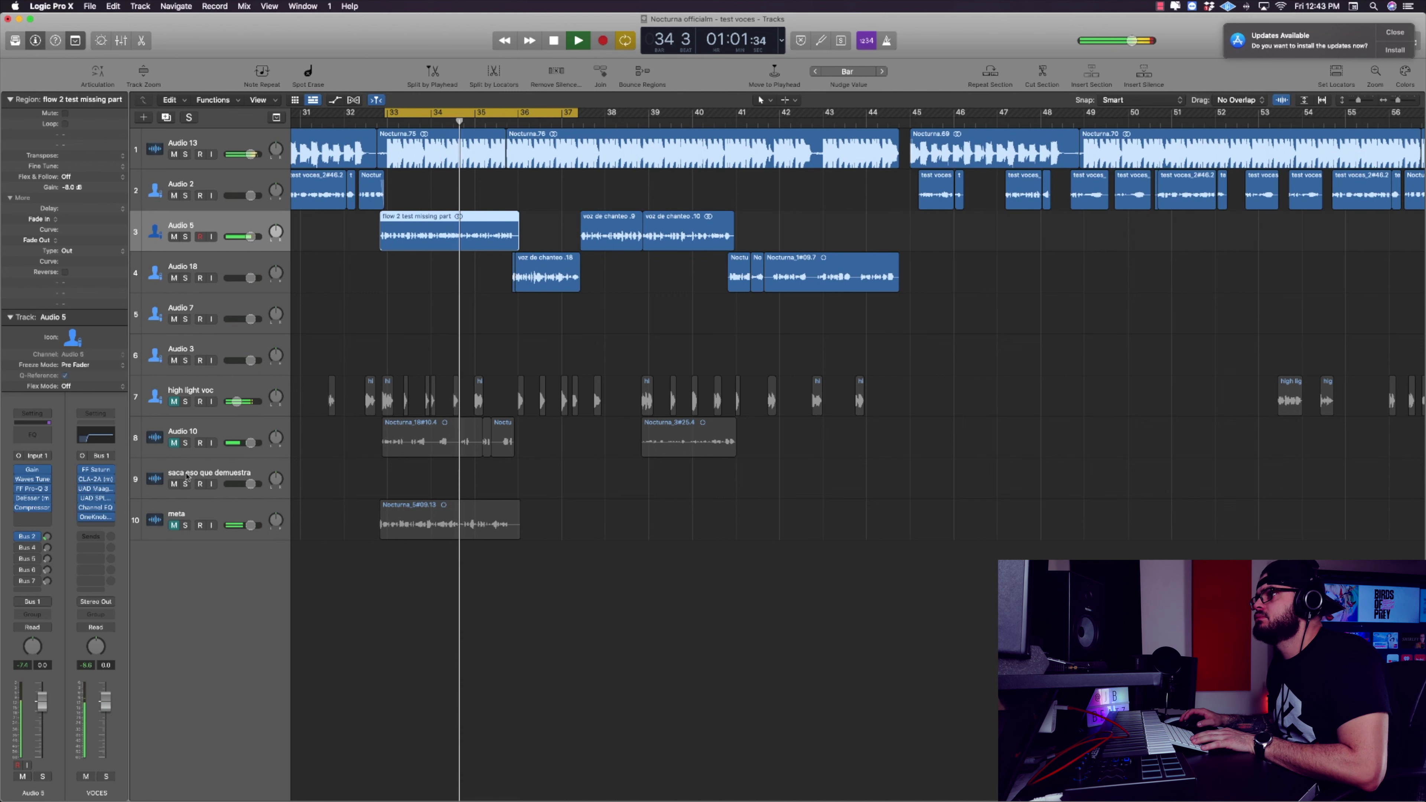
pyautogui.press('space')
# - Check which delay channels the Bus 5 and Bus 4 sends on Audio 5 feed
pyautogui.click(27, 558)
pyautogui.click(26, 558)
pyautogui.click(33, 548)
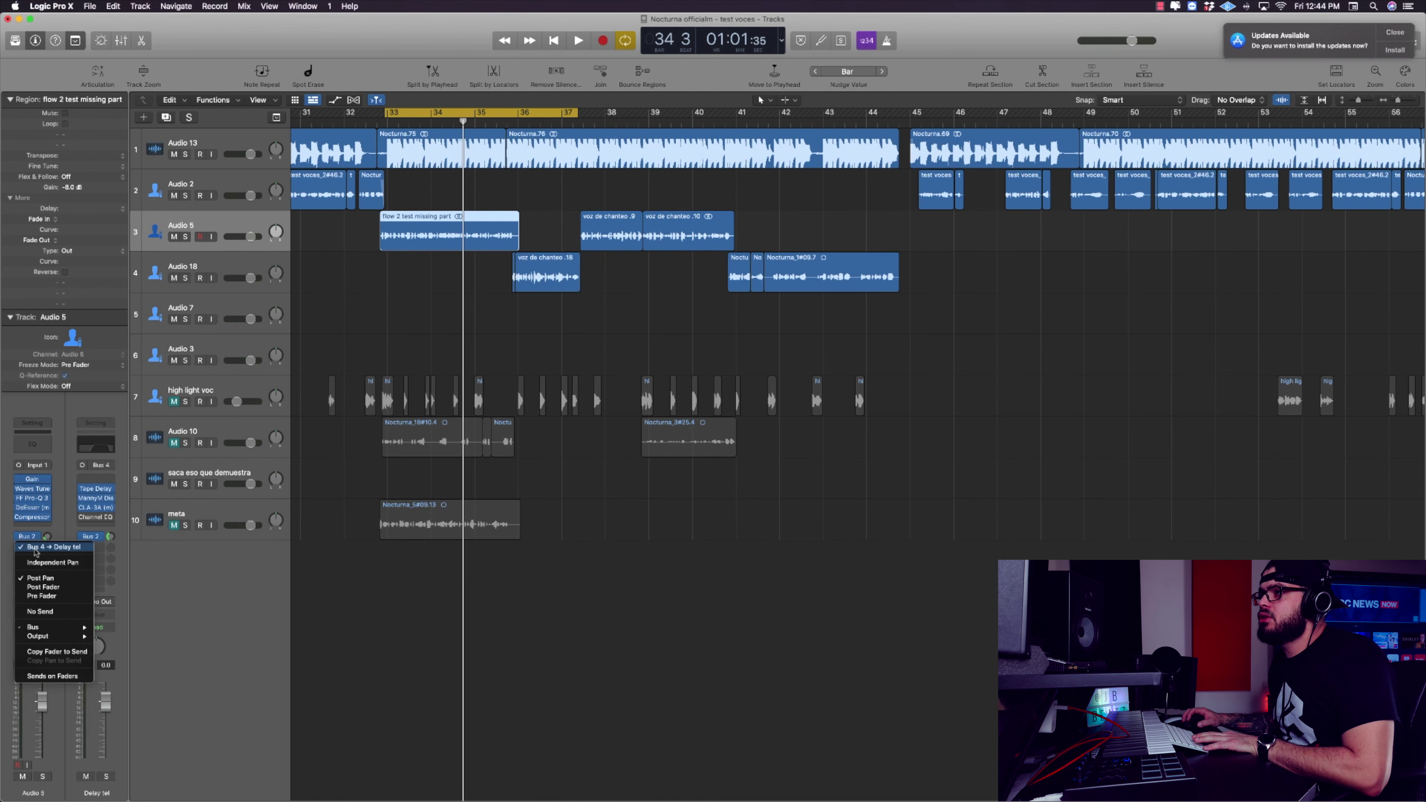
pyautogui.click(2, 554)
# - Activate the Bus 5 slap delay send on Audio 5, solo the track and play the vocal through it
pyautogui.click(34, 559)
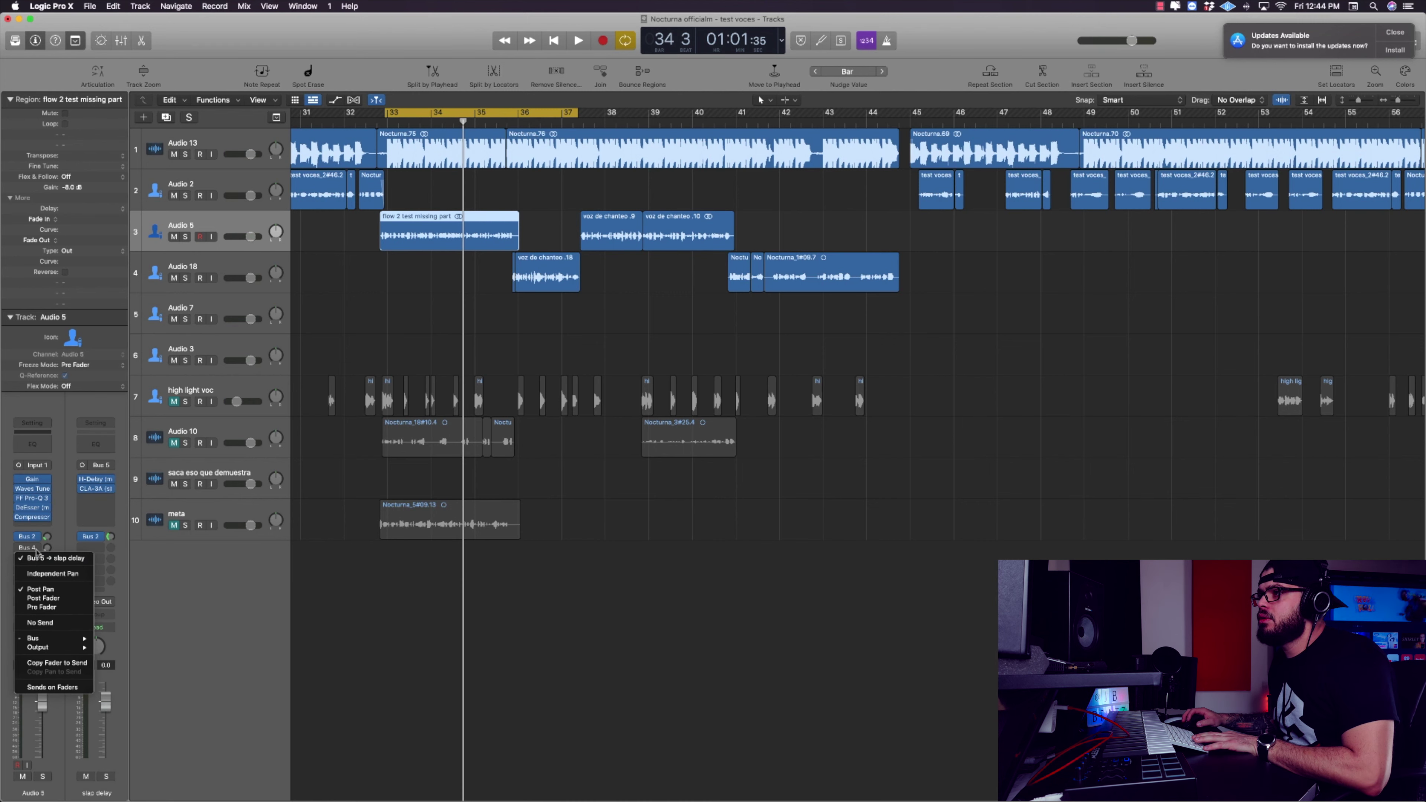
pyautogui.click(19, 558)
pyautogui.press('s')
pyautogui.press('space')
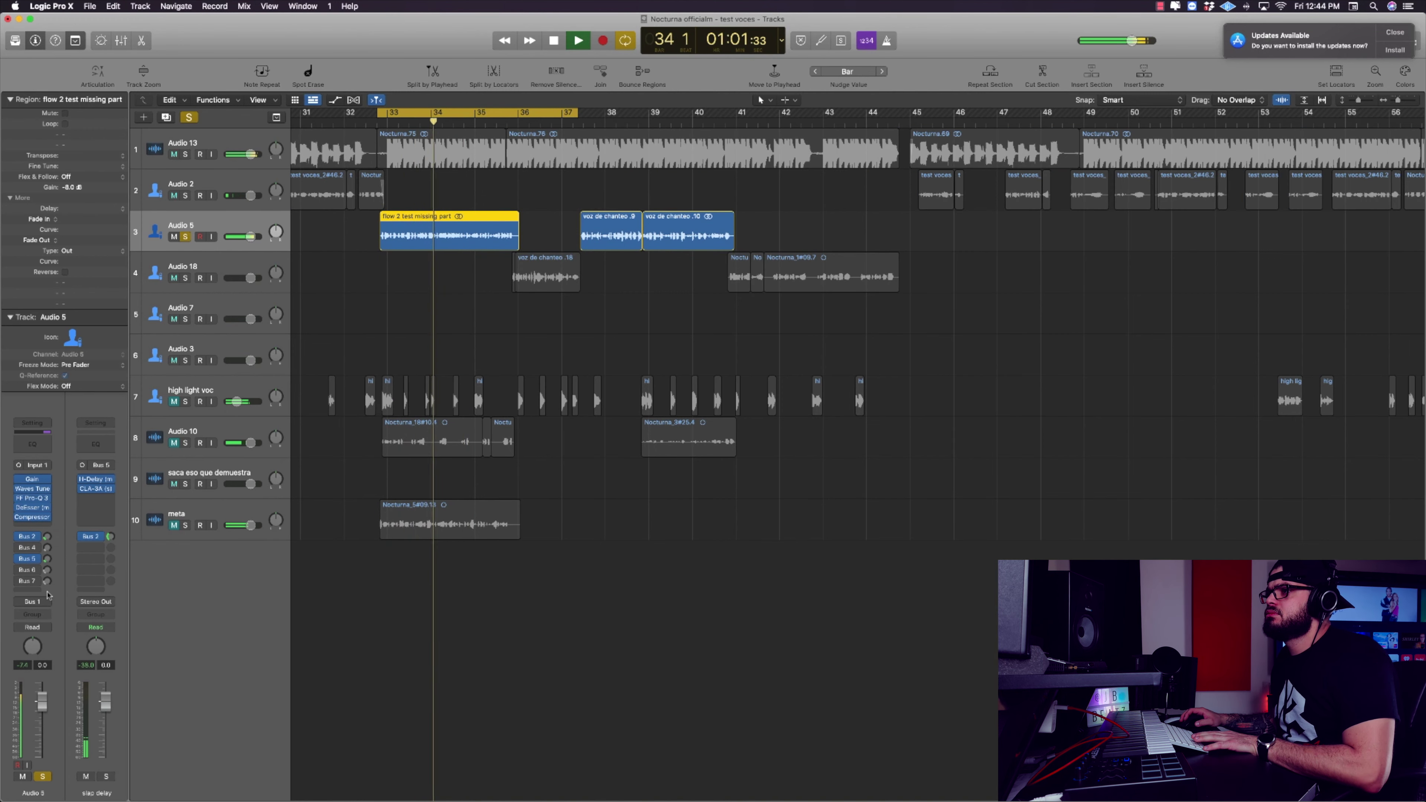
pyautogui.press('space')
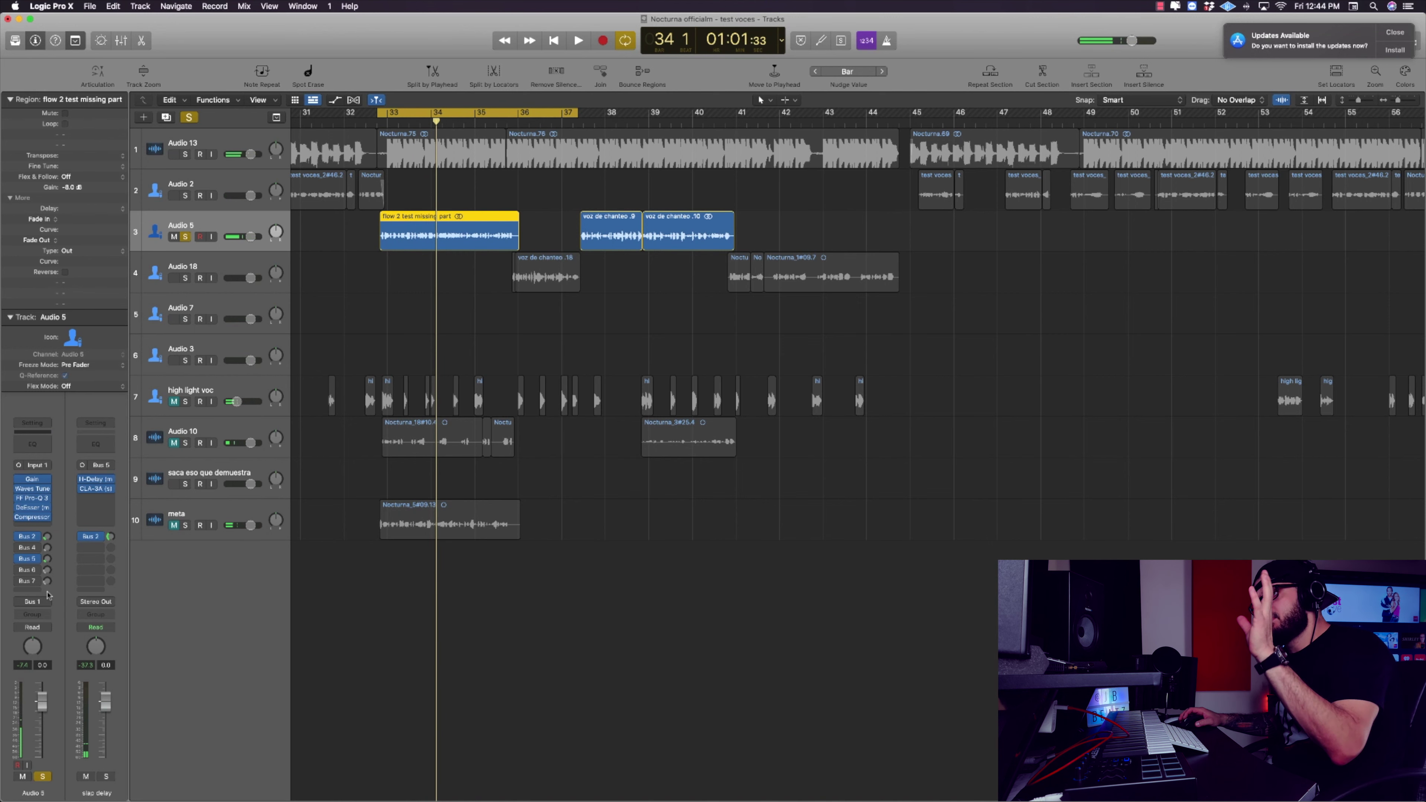
# - Activate the Bus 6 doubler send on Audio 5, examine Doubler4's settings, close its window and play the soloed vocal
pyautogui.click(20, 573)
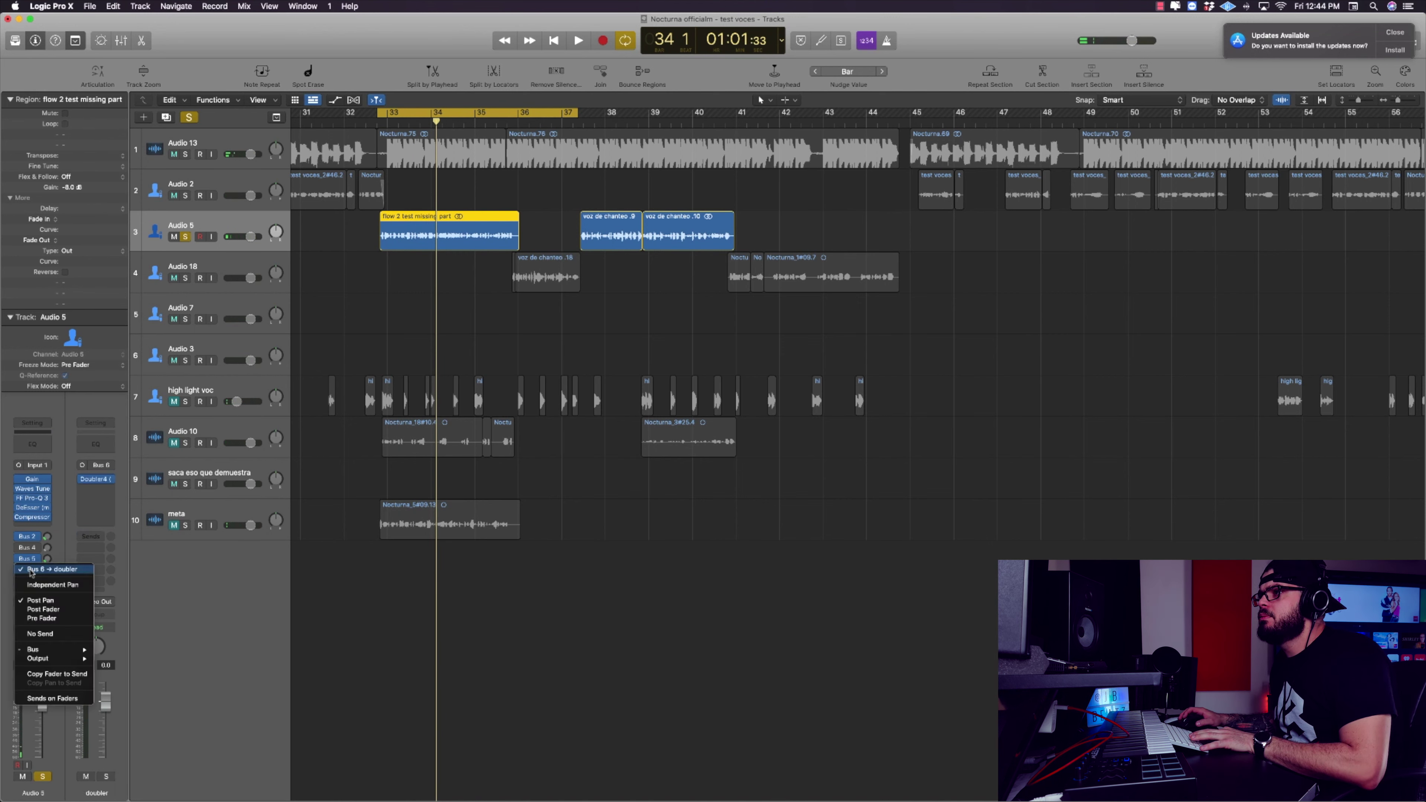
pyautogui.click(39, 573)
pyautogui.click(95, 478)
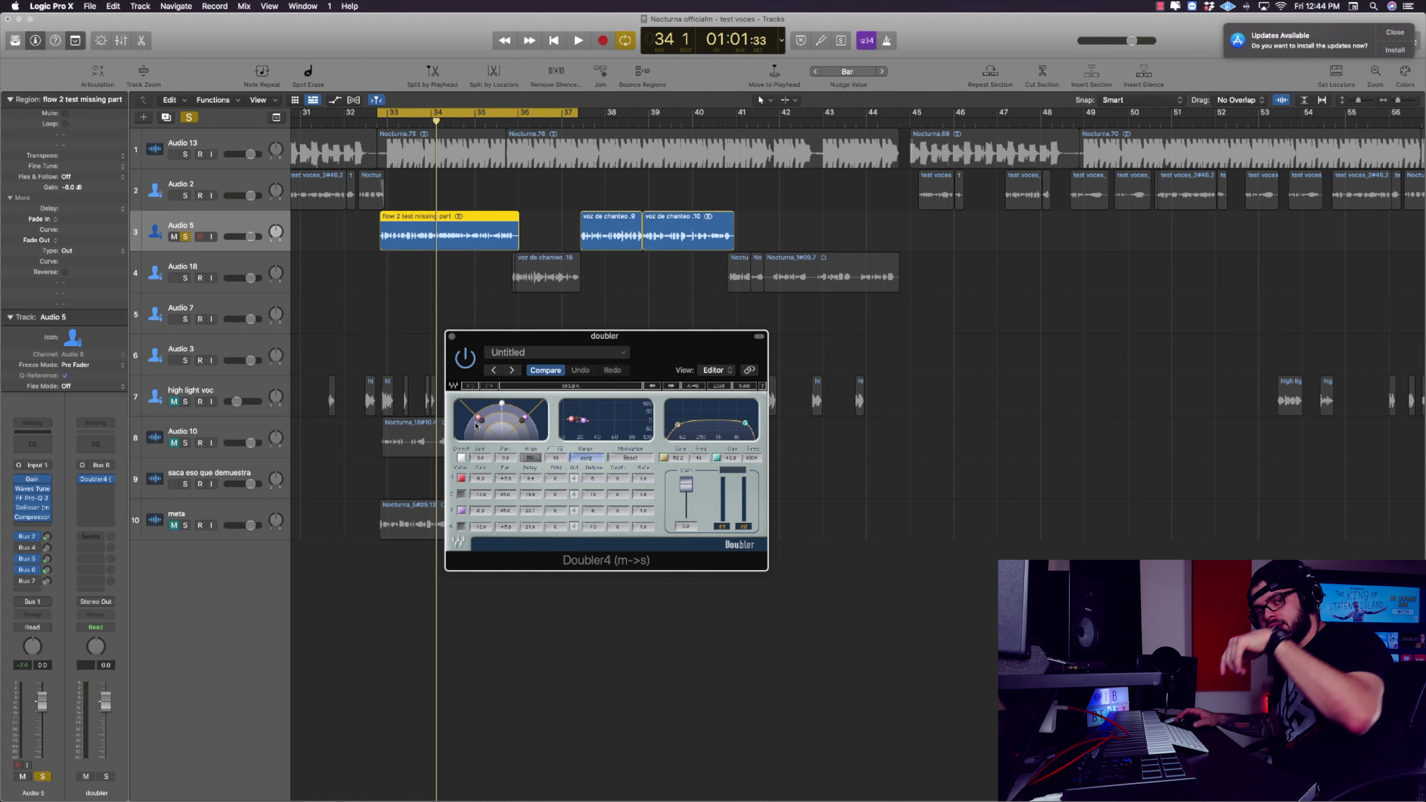
pyautogui.moveTo(604, 336); pyautogui.dragTo(561, 355)
pyautogui.click(409, 355)
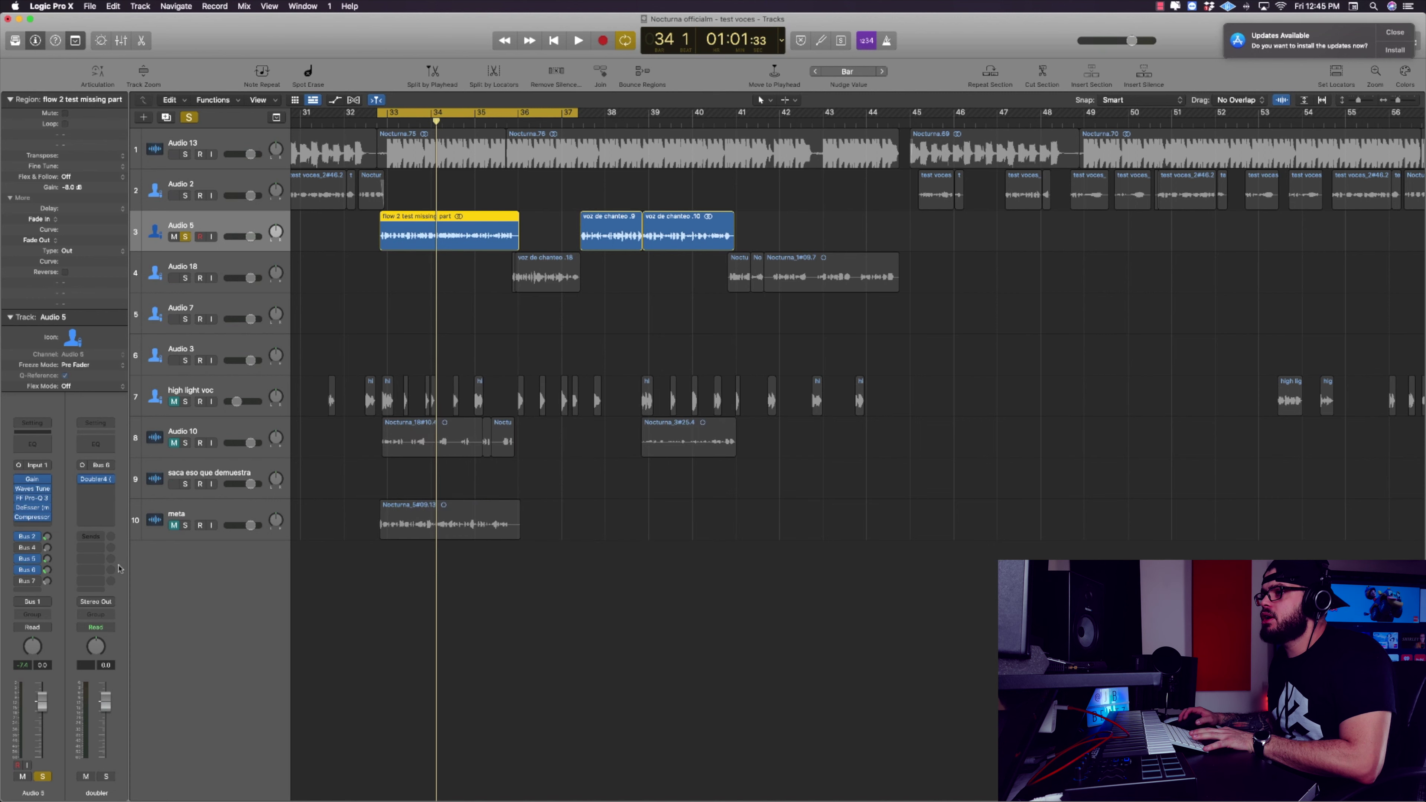
pyautogui.press('space')
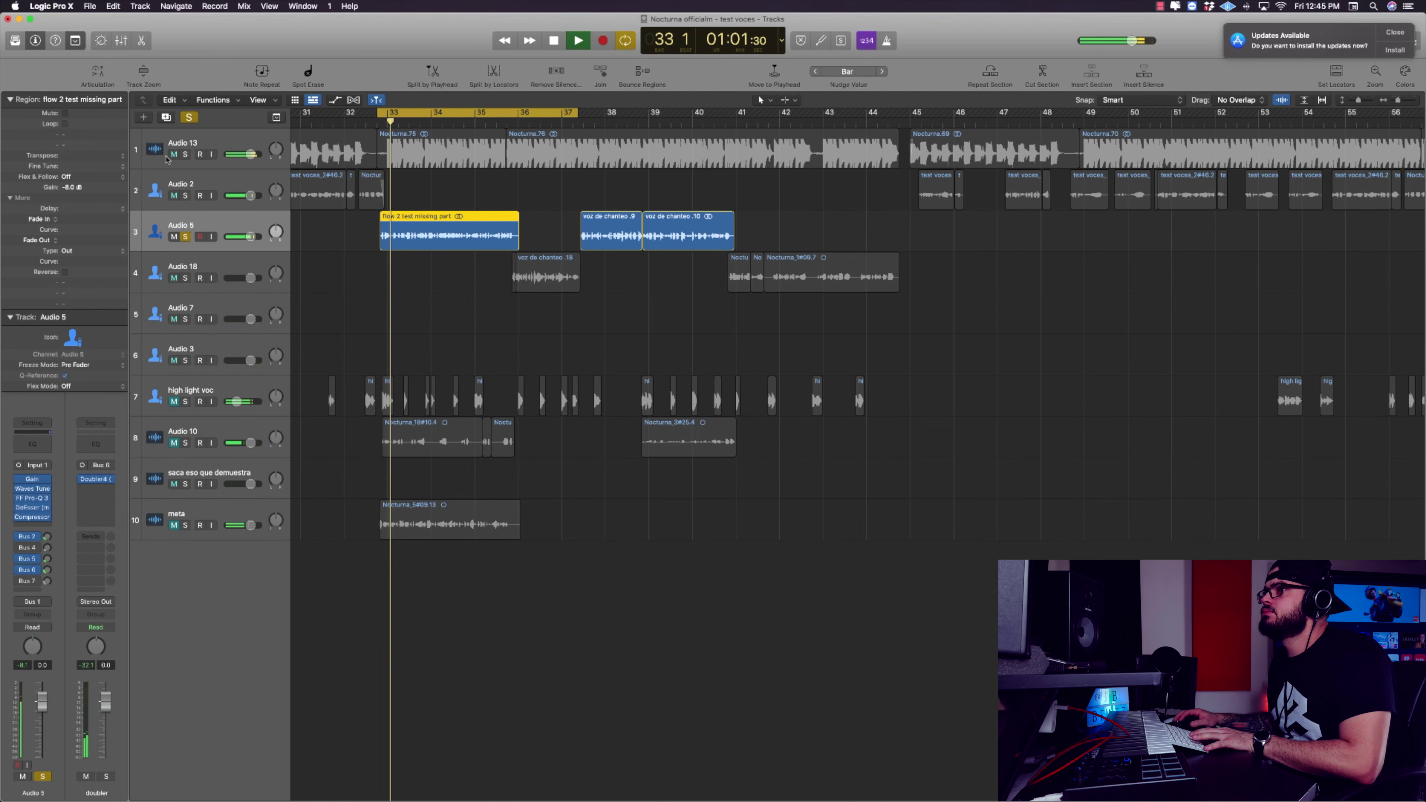
# - Turn off solo on Audio 5, activate its Bus 7 send and play the full mix with it
pyautogui.press('s')
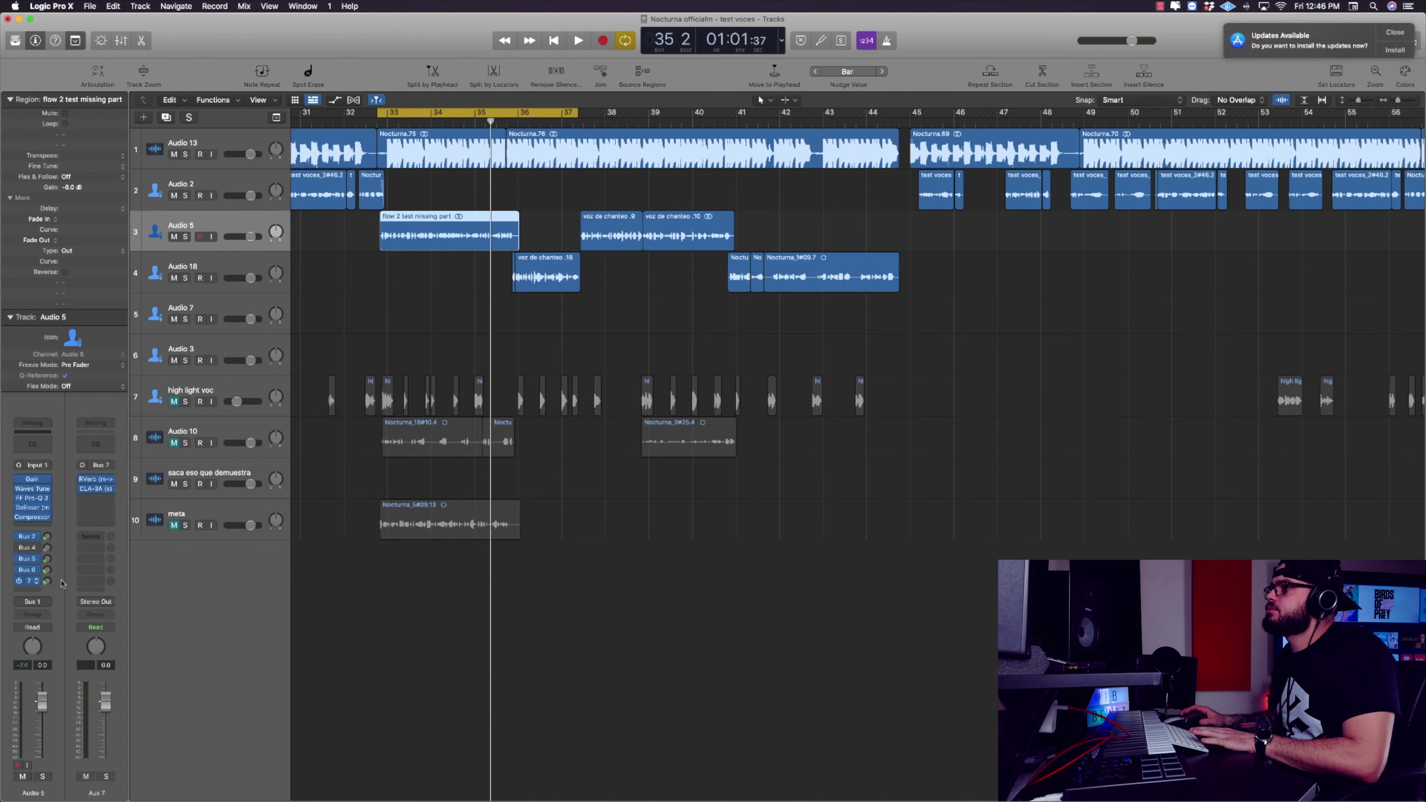
pyautogui.press('space')
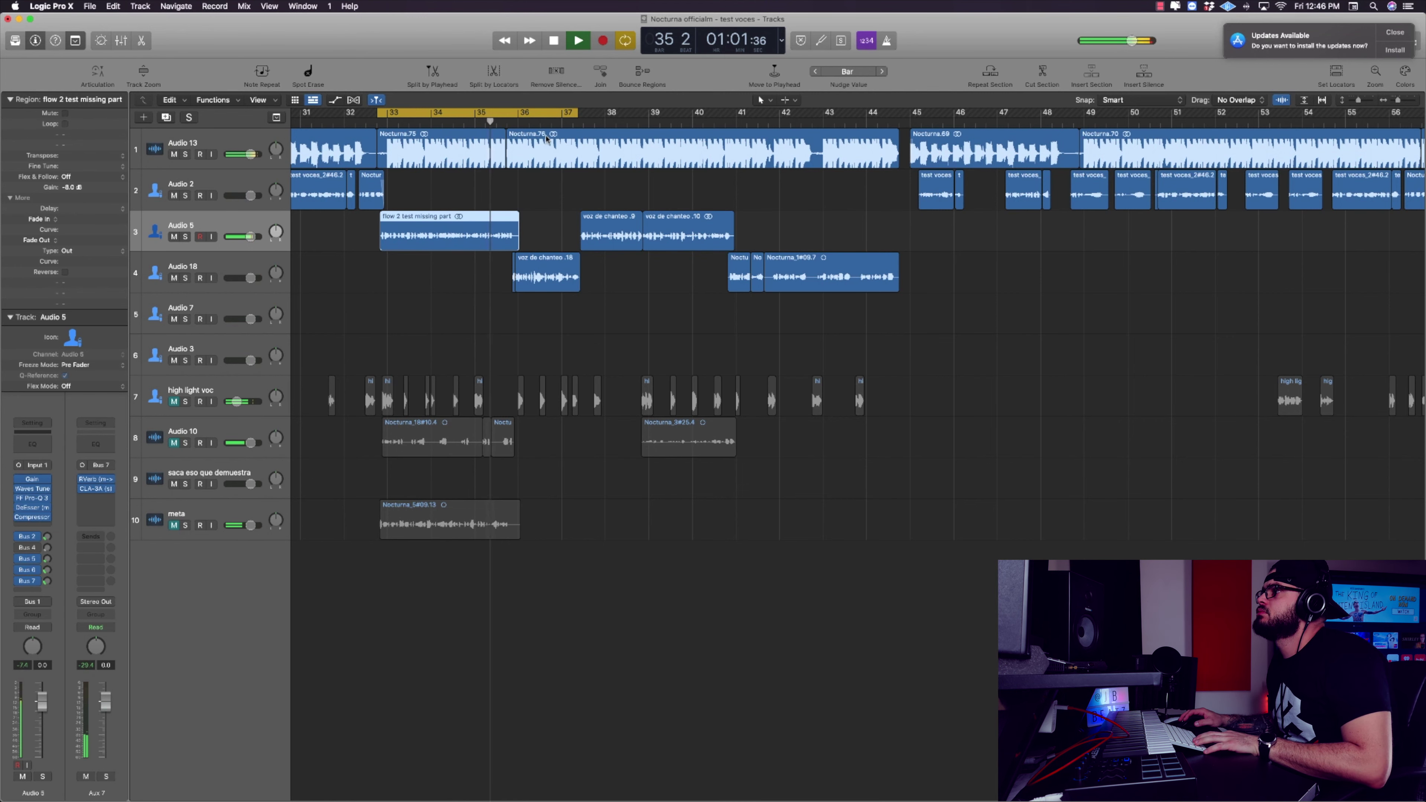
pyautogui.press('space')
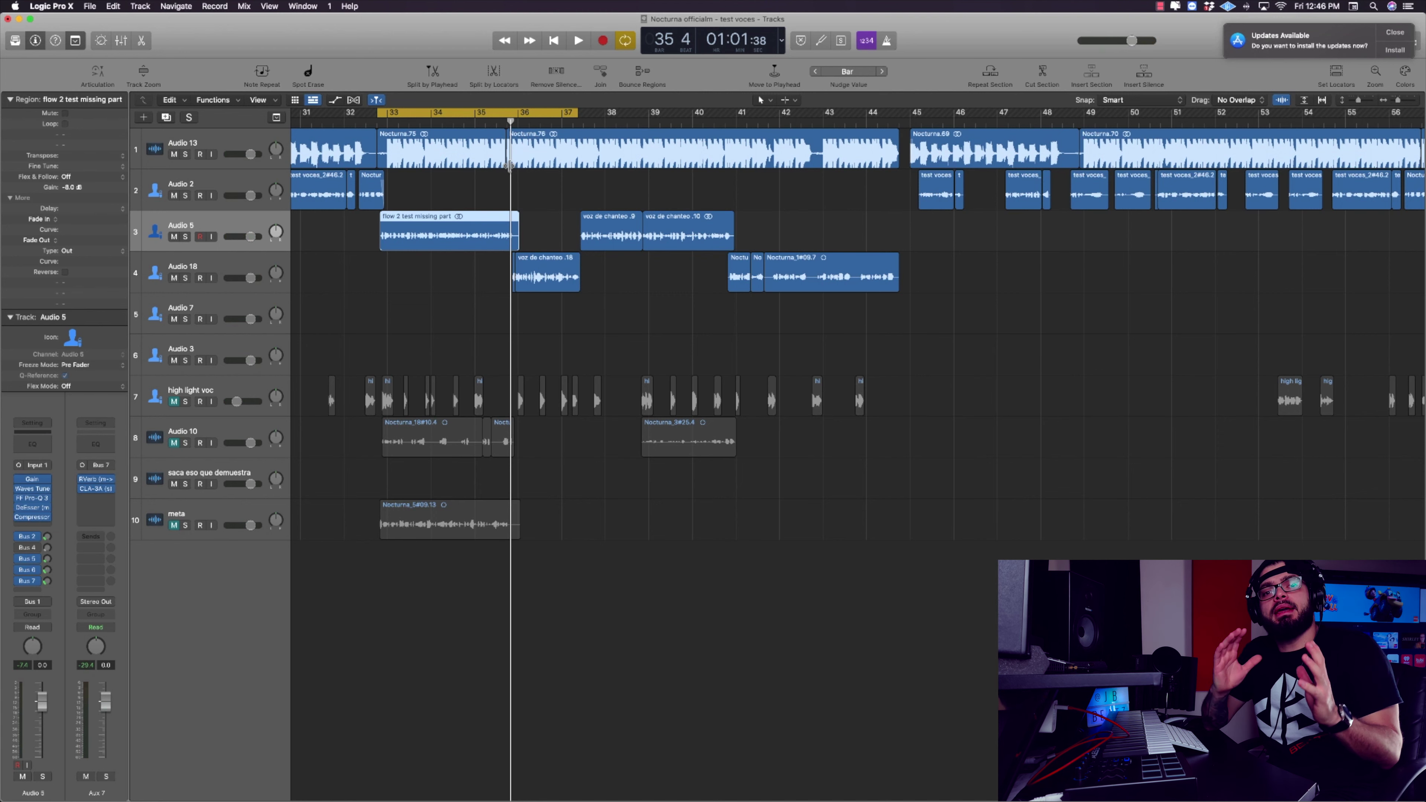